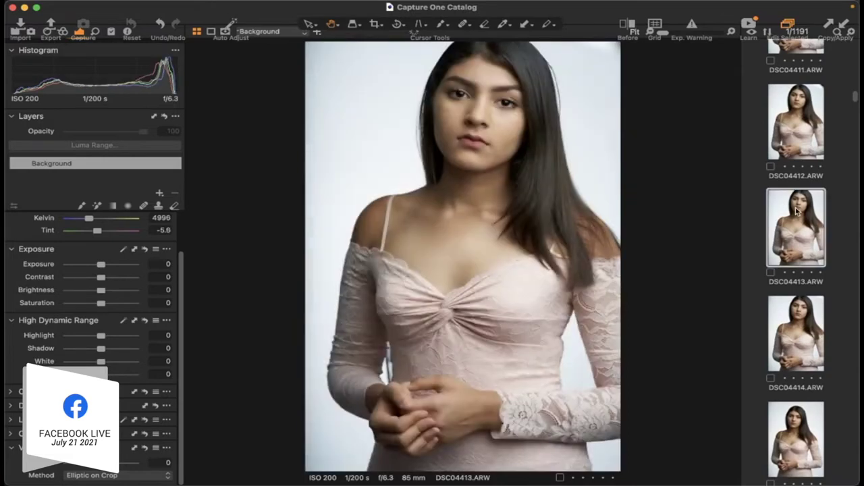
Browse the portrait shoot and compare frames from DSC04414 to DSC04435 in the viewer, including the DSC04423 shot with arms lowered.
{"action": "scroll", "coordinate": [796, 212], "scroll_direction": "down", "scroll_amount": 5}
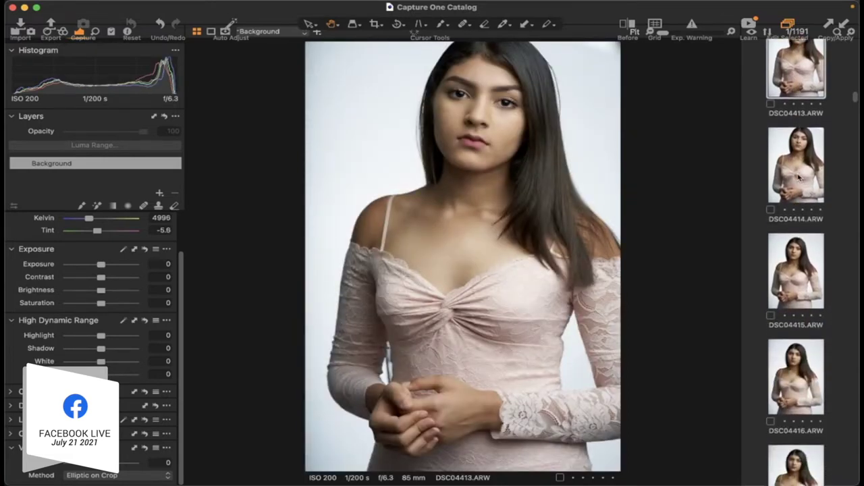
{"action": "left_click", "coordinate": [799, 177]}
{"action": "scroll", "coordinate": [800, 203], "scroll_direction": "down", "scroll_amount": 3}
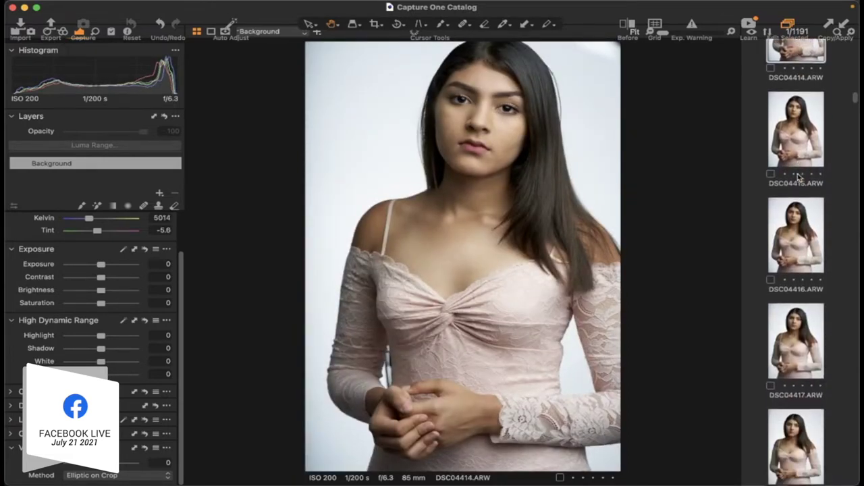
{"action": "left_click", "coordinate": [802, 232]}
{"action": "scroll", "coordinate": [802, 231], "scroll_direction": "up", "scroll_amount": 10}
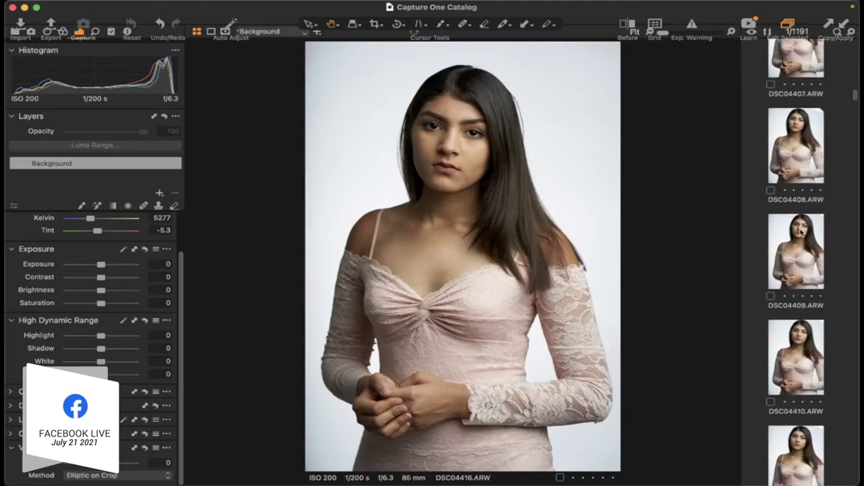
{"action": "left_click", "coordinate": [802, 252]}
{"action": "scroll", "coordinate": [802, 252], "scroll_direction": "down", "scroll_amount": 8}
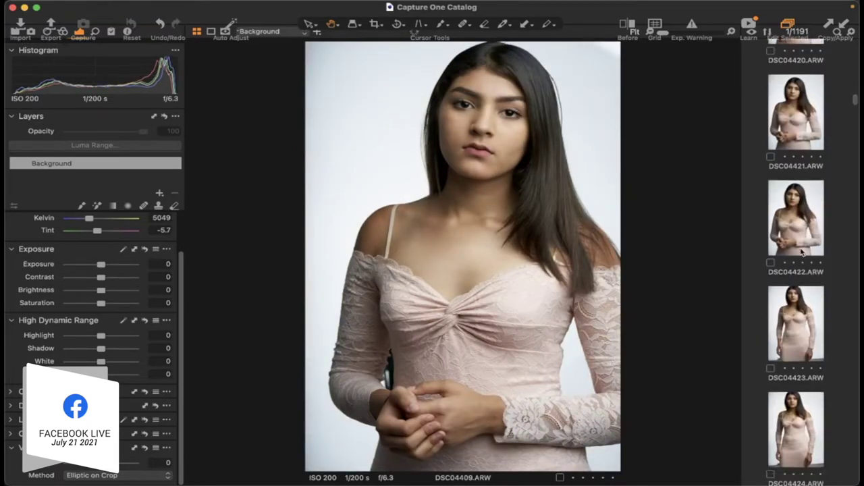
{"action": "left_click", "coordinate": [797, 231]}
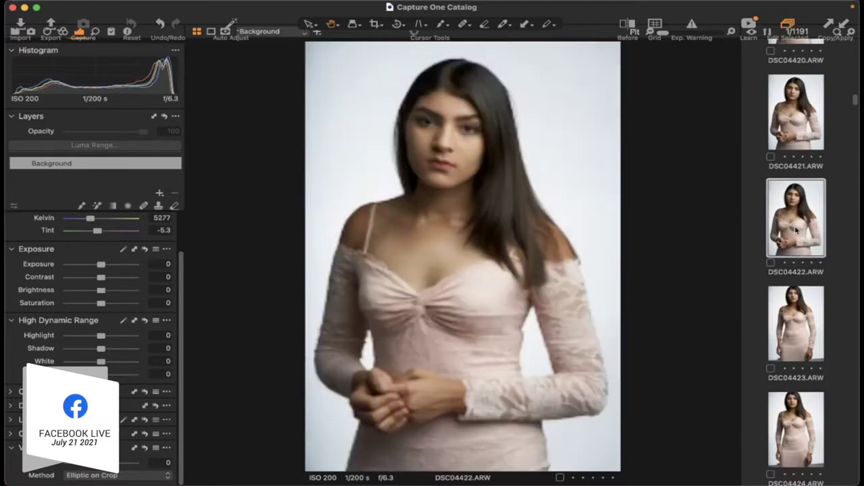
{"action": "left_click", "coordinate": [802, 323]}
{"action": "scroll", "coordinate": [802, 323], "scroll_direction": "down", "scroll_amount": 10}
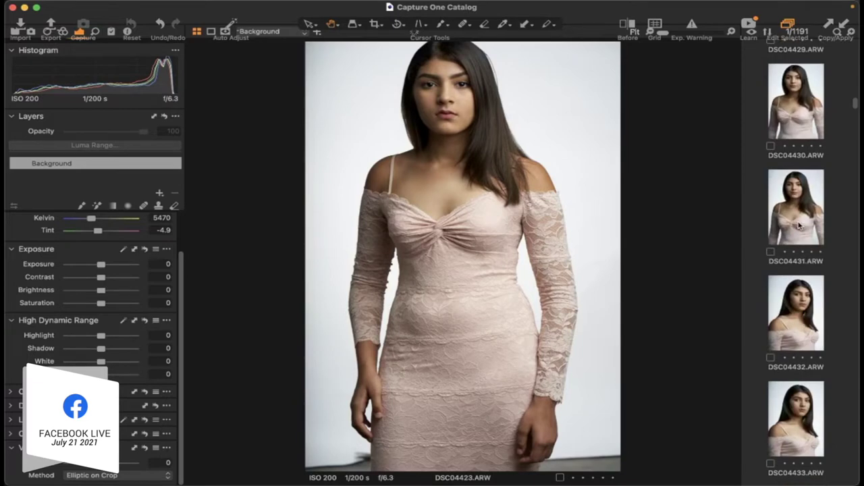
{"action": "left_click", "coordinate": [799, 227]}
{"action": "scroll", "coordinate": [798, 227], "scroll_direction": "down", "scroll_amount": 5}
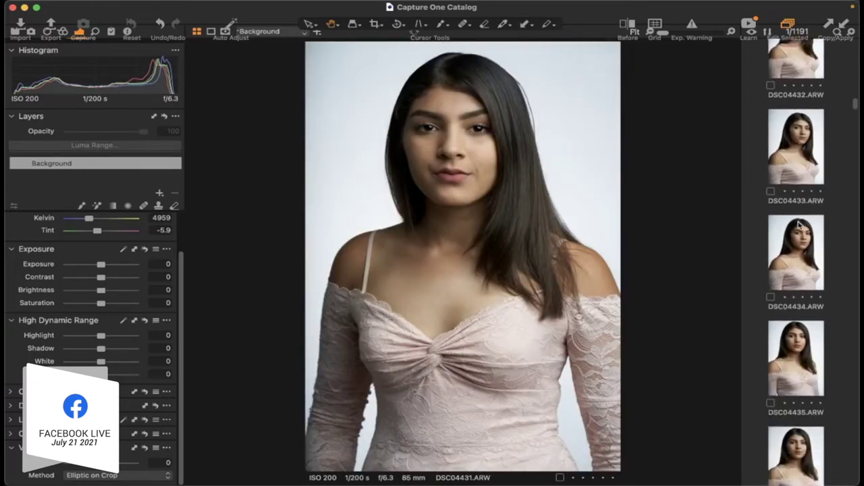
{"action": "scroll", "coordinate": [801, 270], "scroll_direction": "down", "scroll_amount": 1}
{"action": "left_click", "coordinate": [801, 269]}
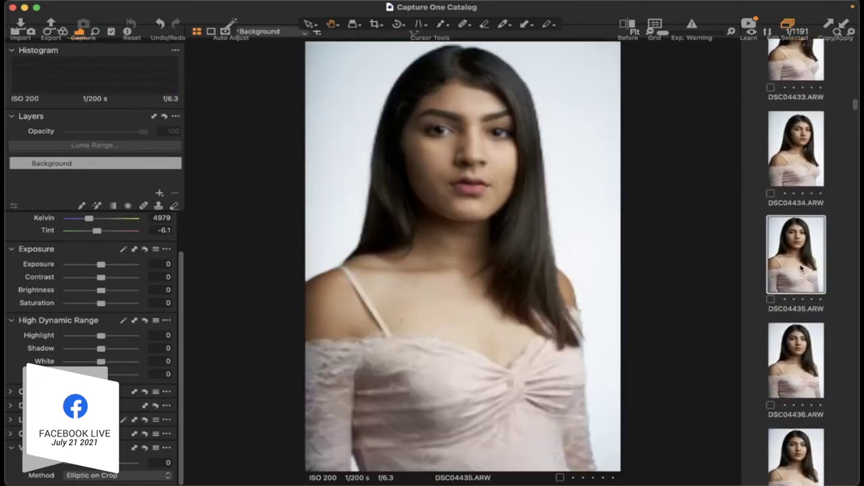
{"action": "scroll", "coordinate": [802, 269], "scroll_direction": "down", "scroll_amount": 9}
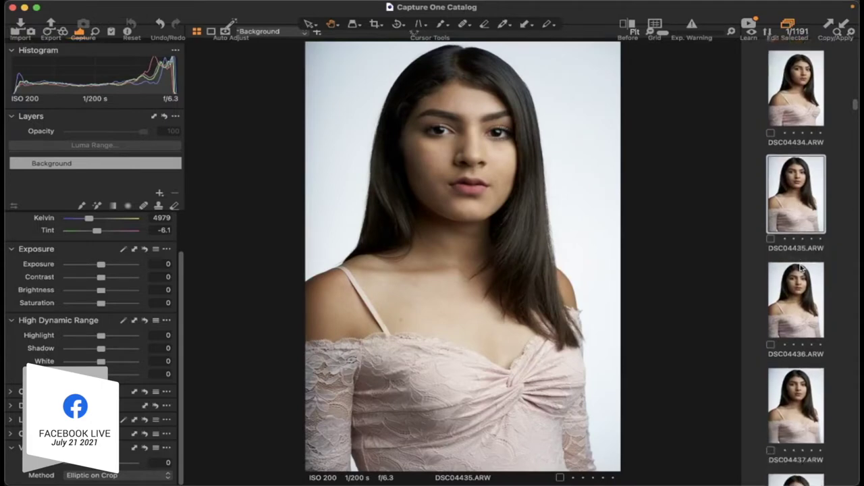
{"action": "scroll", "coordinate": [802, 269], "scroll_direction": "down", "scroll_amount": 7}
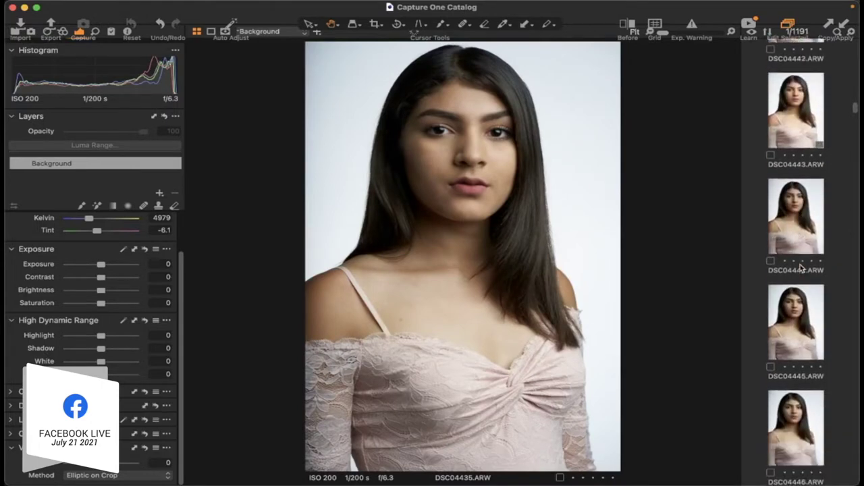
{"action": "scroll", "coordinate": [802, 269], "scroll_direction": "up", "scroll_amount": 3}
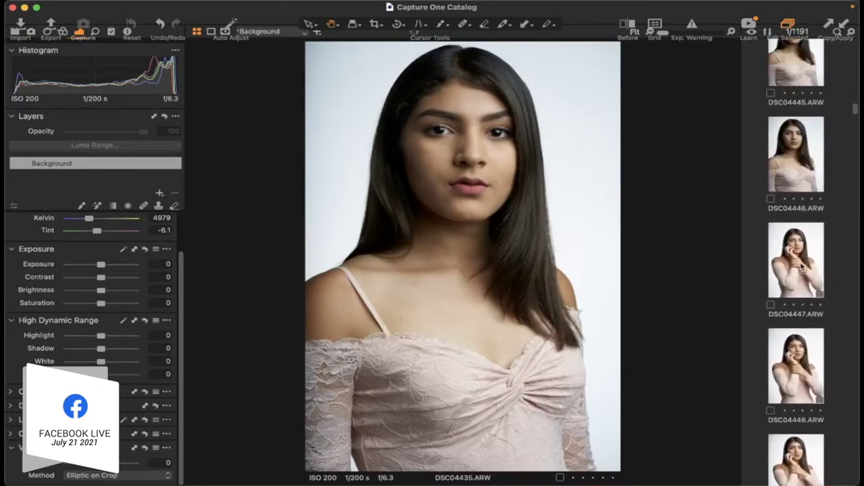
Open DSC04447.ARW, the hand-on-cheek portrait, and examine the face with the Loupe tool.
{"action": "left_click", "coordinate": [801, 265]}
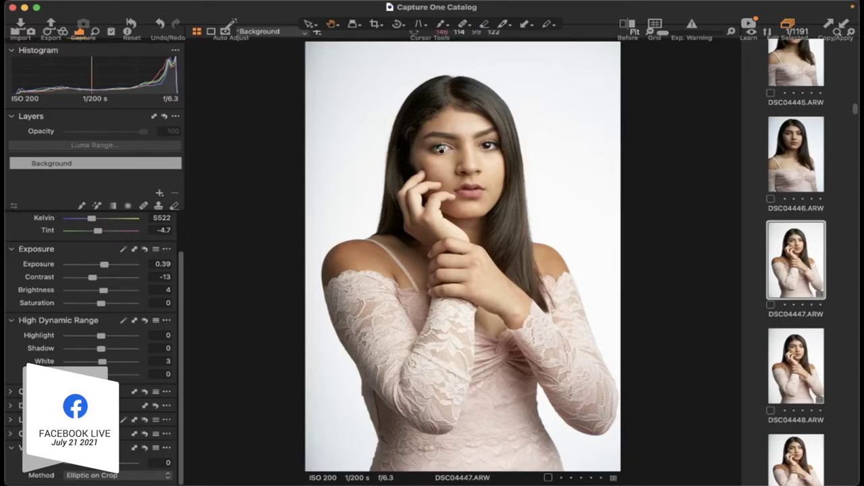
{"action": "left_click", "coordinate": [354, 26]}
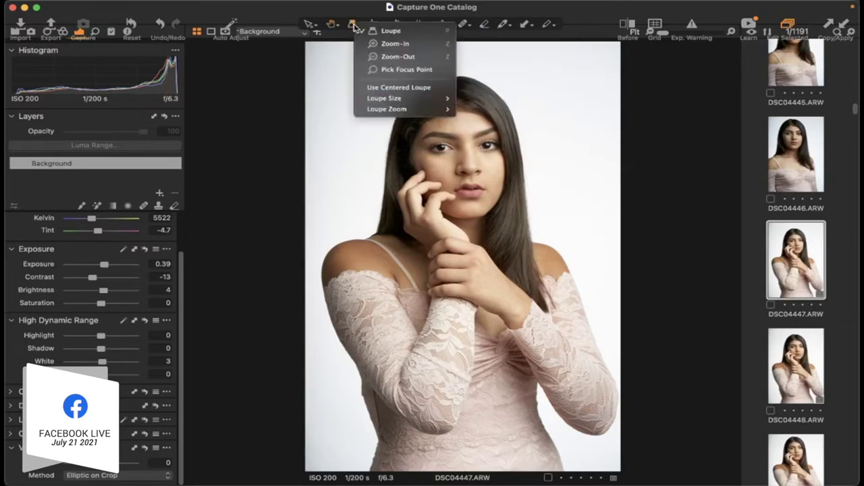
{"action": "left_click", "coordinate": [480, 162]}
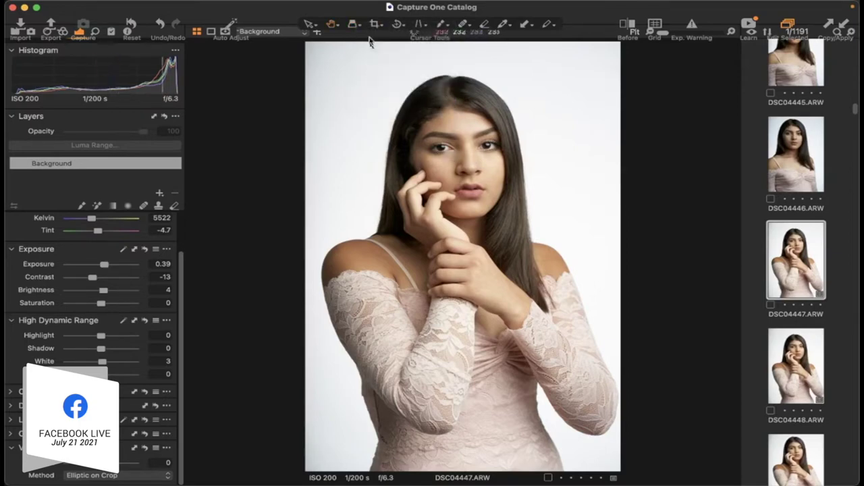
{"action": "left_click_drag", "start_coordinate": [448, 156], "coordinate": [511, 177]}
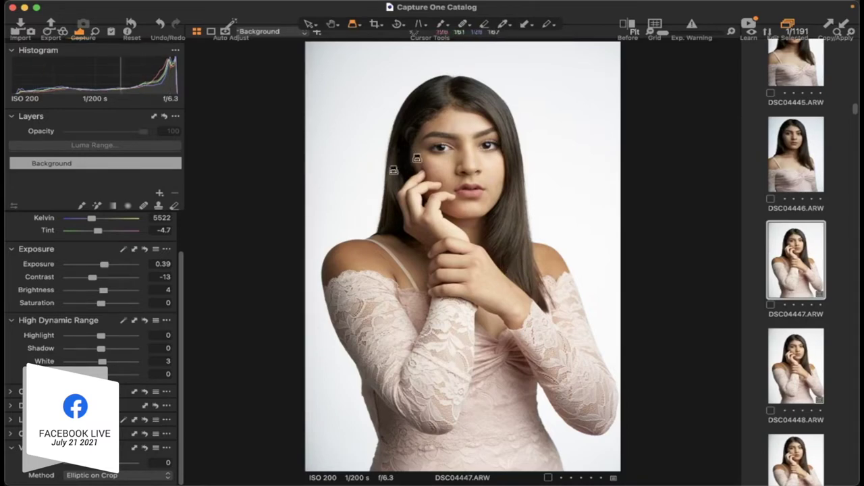
Open DSC04464.ARW and set its Exposure to 0.54 and Brightness to 8.
{"action": "scroll", "coordinate": [790, 264], "scroll_direction": "down", "scroll_amount": 10}
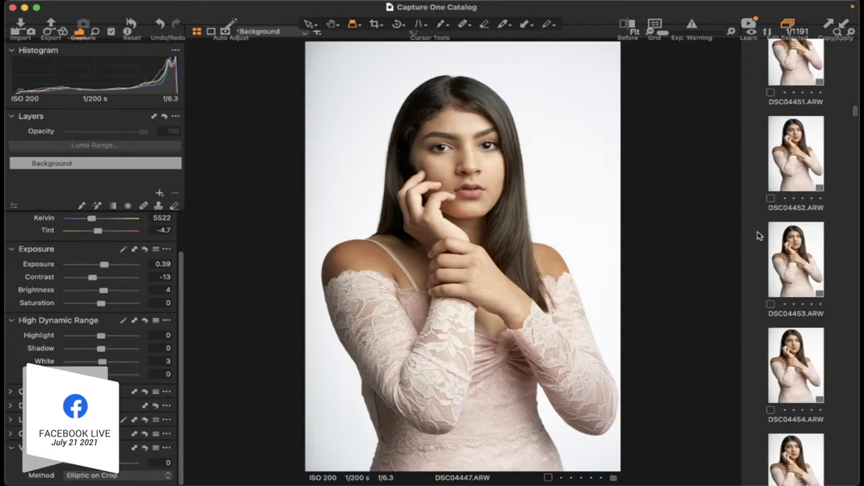
{"action": "scroll", "coordinate": [802, 242], "scroll_direction": "down", "scroll_amount": 10}
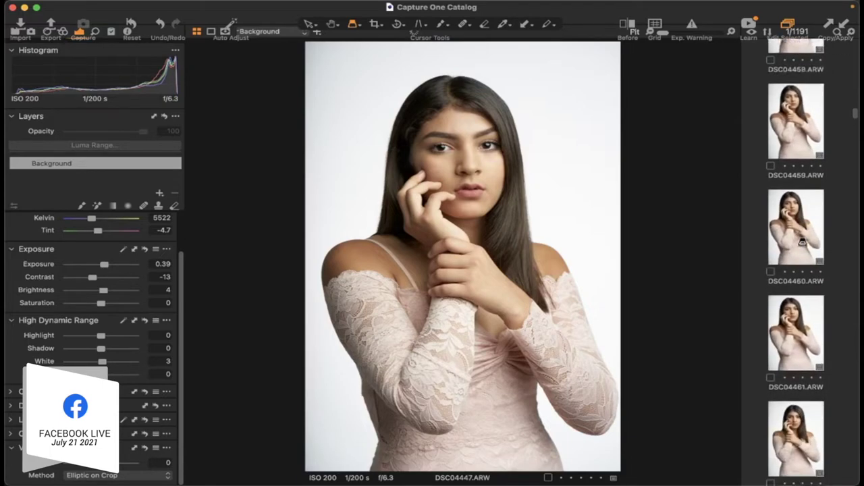
{"action": "scroll", "coordinate": [798, 253], "scroll_direction": "down", "scroll_amount": 5}
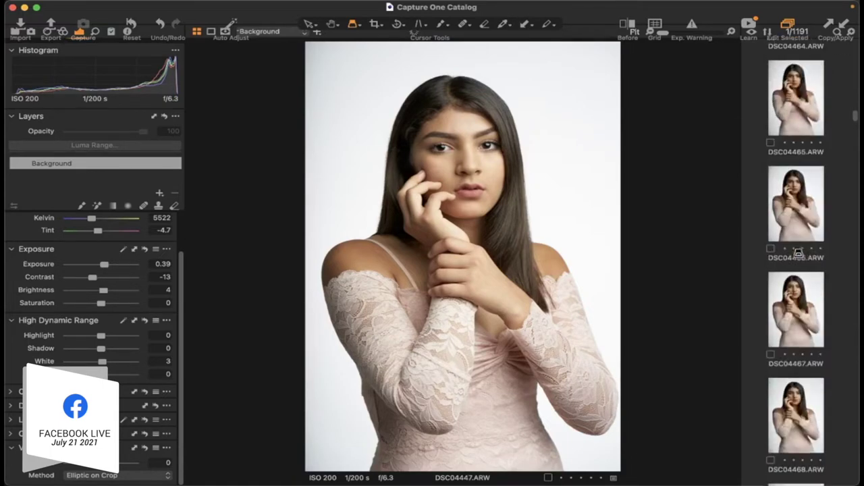
{"action": "left_click", "coordinate": [799, 169]}
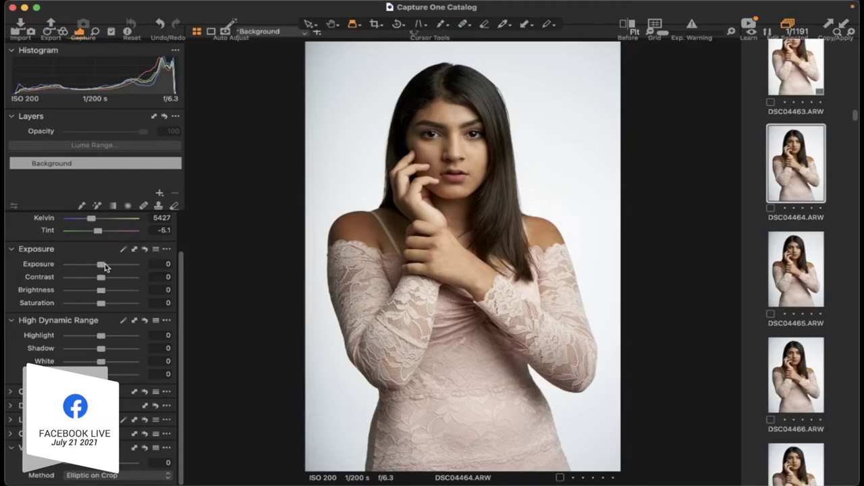
{"action": "left_click_drag", "start_coordinate": [104, 265], "coordinate": [107, 290]}
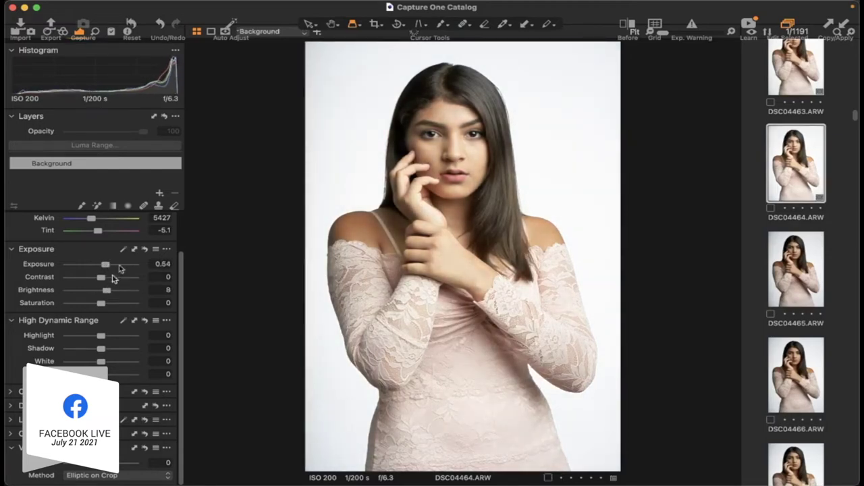
Examine the eyes, skin and lips of the brightened portrait at close magnification, then return to the full image.
{"action": "left_click_drag", "start_coordinate": [435, 142], "coordinate": [435, 193]}
{"action": "scroll", "coordinate": [401, 124], "scroll_direction": "up", "scroll_amount": 5}
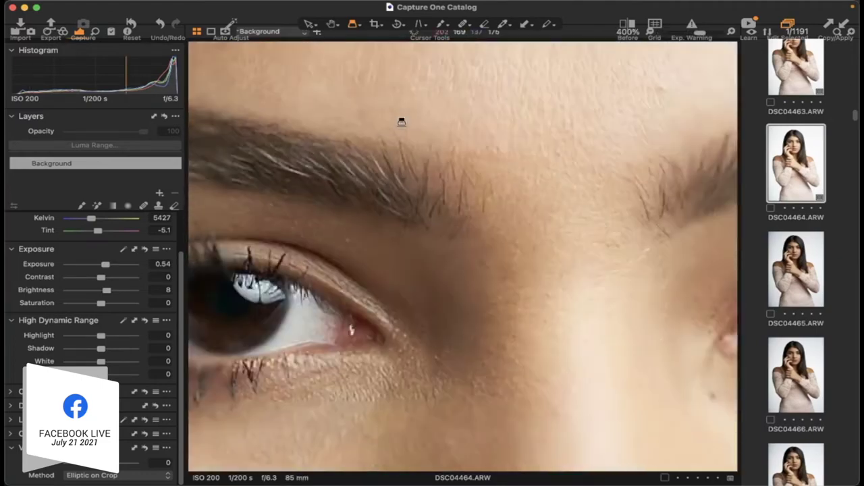
{"action": "scroll", "coordinate": [401, 123], "scroll_direction": "down", "scroll_amount": 3}
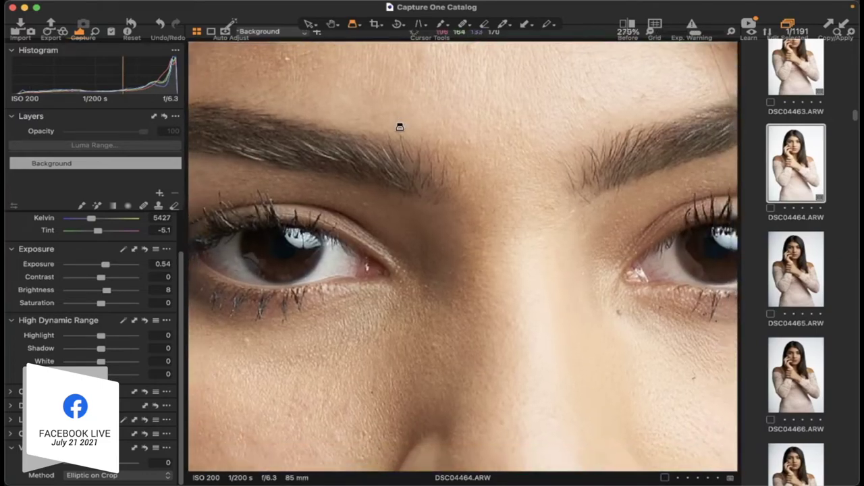
{"action": "scroll", "coordinate": [400, 127], "scroll_direction": "down", "scroll_amount": 4}
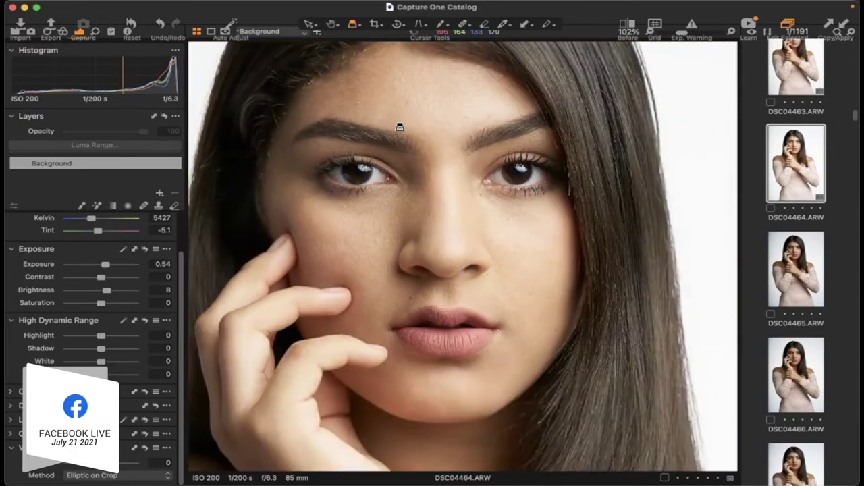
{"action": "scroll", "coordinate": [400, 127], "scroll_direction": "down", "scroll_amount": 2}
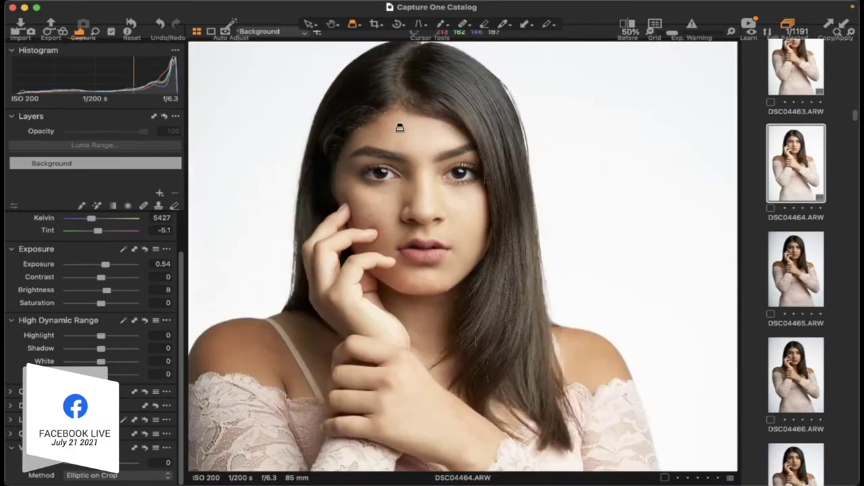
{"action": "scroll", "coordinate": [400, 147], "scroll_direction": "down", "scroll_amount": 2}
{"action": "scroll", "coordinate": [400, 147], "scroll_direction": "up", "scroll_amount": 4}
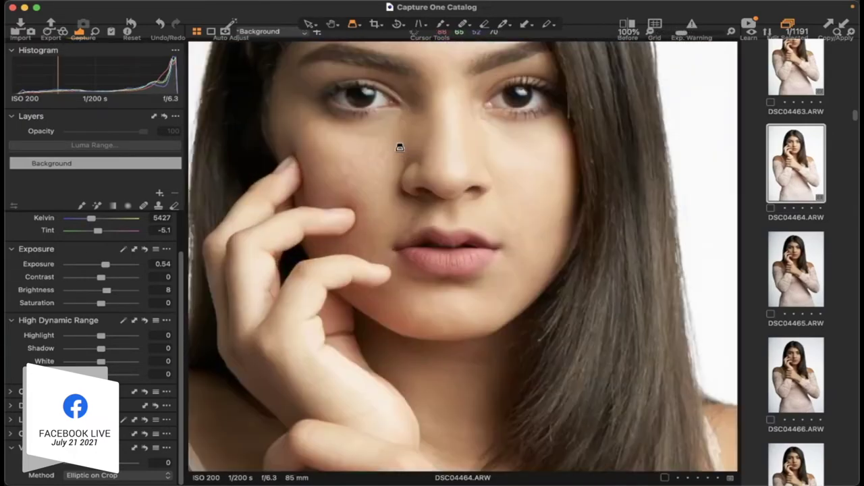
{"action": "scroll", "coordinate": [399, 147], "scroll_direction": "down", "scroll_amount": 2}
{"action": "scroll", "coordinate": [400, 147], "scroll_direction": "down", "scroll_amount": 2}
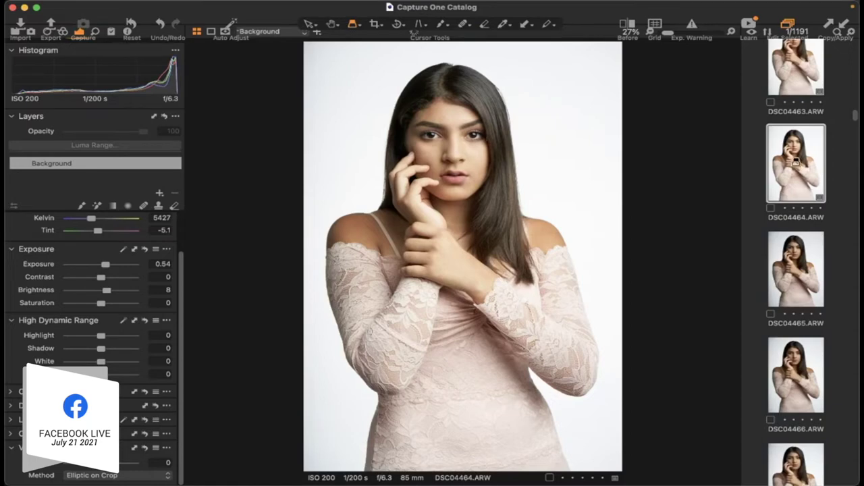
Send the DSC04464 portrait to Adobe Photoshop 2021 as a 16-bit uncompressed TIFF with the Adobe RGB (1998) profile at 300 px/in.
{"action": "right_click", "coordinate": [796, 159]}
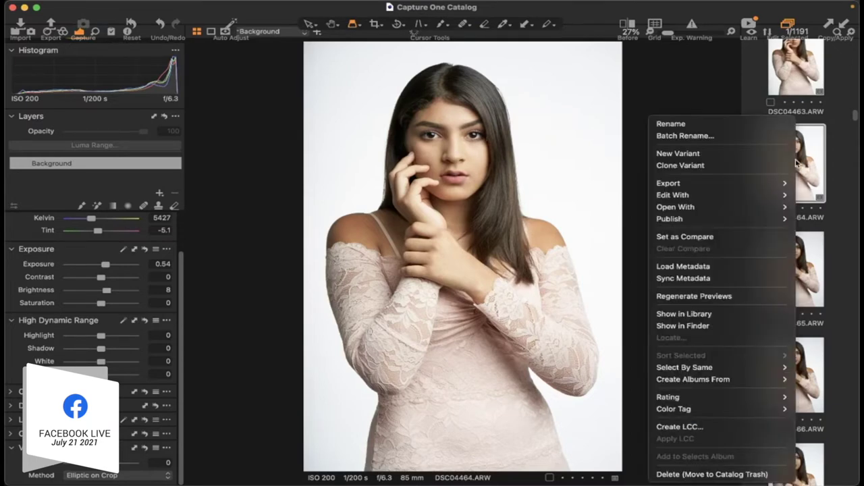
{"action": "mouse_move", "coordinate": [728, 195]}
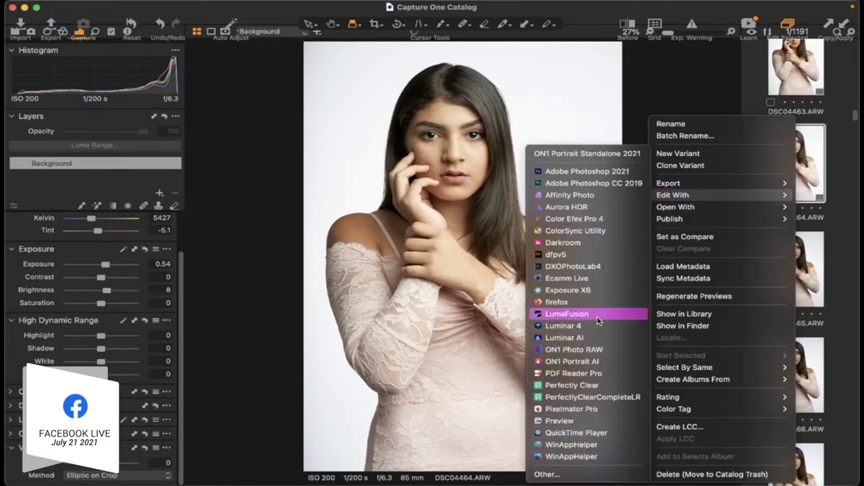
{"action": "left_click", "coordinate": [610, 174]}
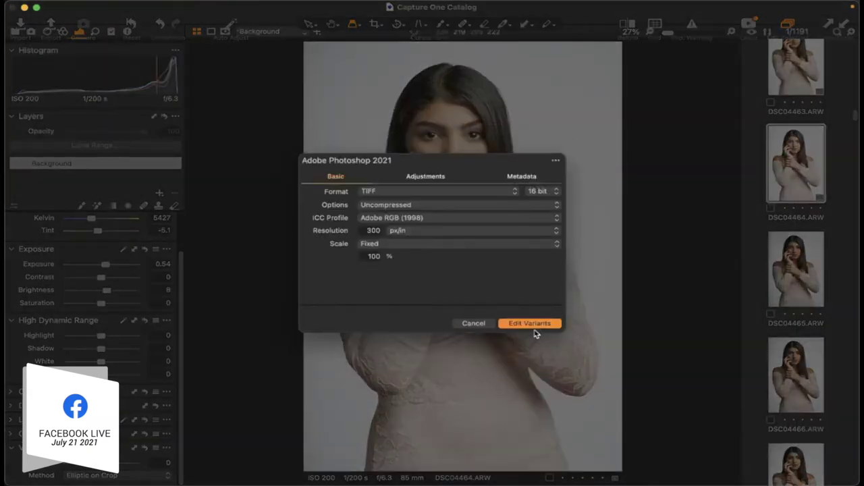
{"action": "left_click", "coordinate": [532, 324]}
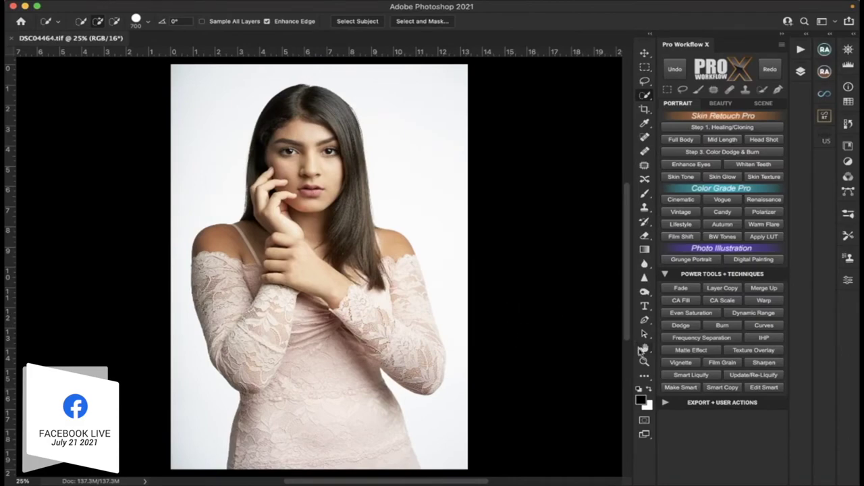
Magnify the face to 200% and examine the skin on the cheeks, forehead, eye area and around the nose.
{"action": "left_click", "coordinate": [644, 362]}
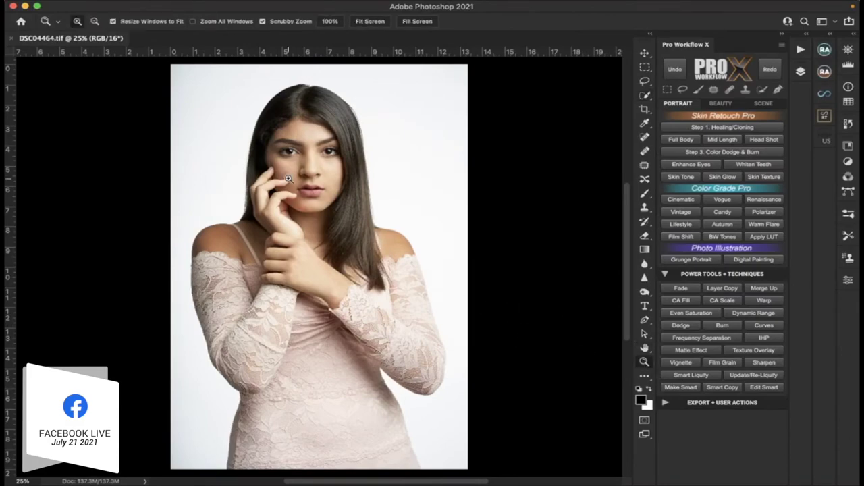
{"action": "left_click_drag", "start_coordinate": [288, 179], "coordinate": [289, 179]}
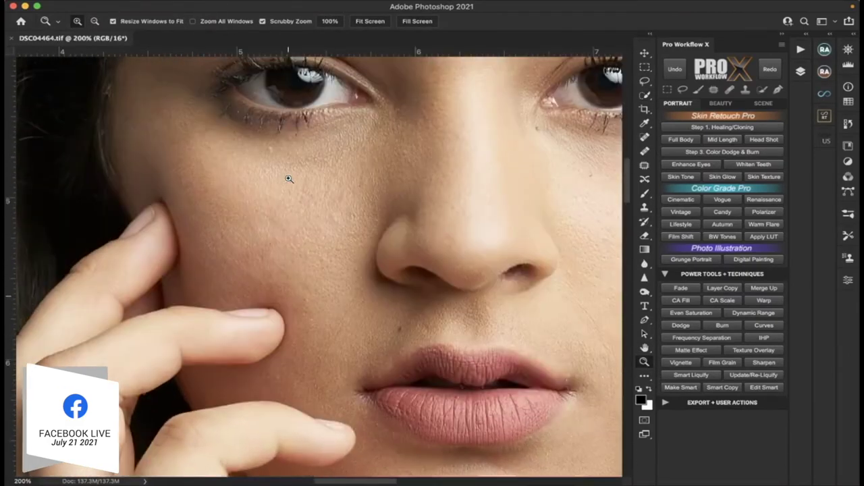
{"action": "scroll", "coordinate": [288, 178], "scroll_direction": "up", "scroll_amount": 10}
{"action": "scroll", "coordinate": [289, 179], "scroll_direction": "right", "scroll_amount": 5}
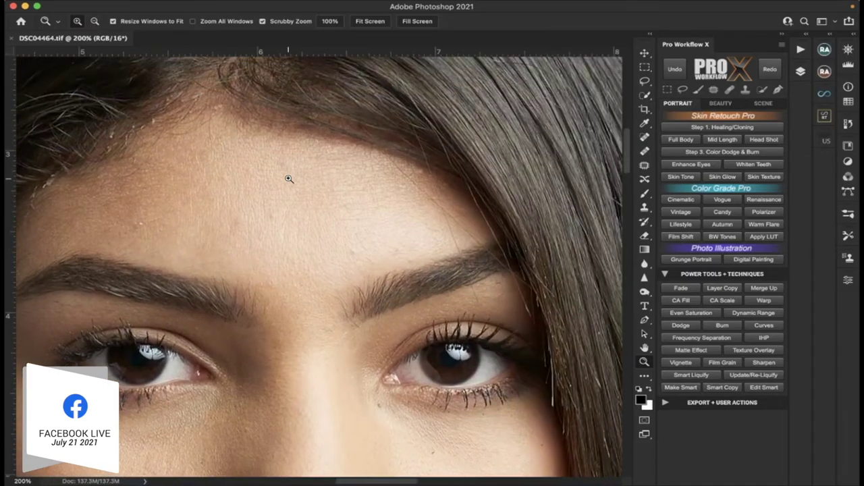
{"action": "scroll", "coordinate": [288, 179], "scroll_direction": "down", "scroll_amount": 10}
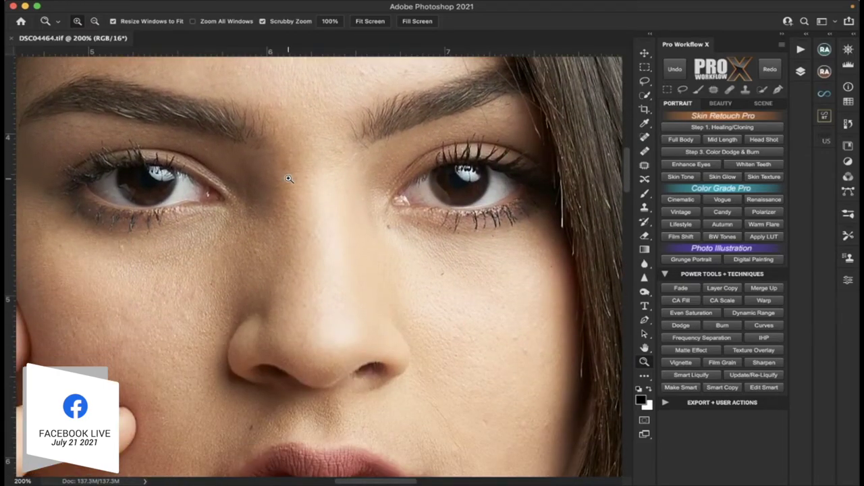
{"action": "scroll", "coordinate": [288, 179], "scroll_direction": "down", "scroll_amount": 5}
{"action": "scroll", "coordinate": [287, 181], "scroll_direction": "left", "scroll_amount": 8}
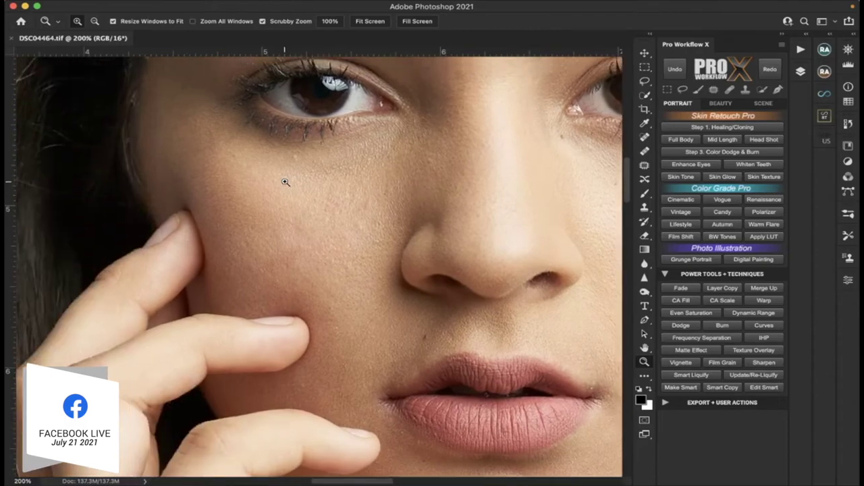
Examine the lips, chin, cheeks, eyes and forehead at 200%, then return to the full image.
{"action": "scroll", "coordinate": [284, 182], "scroll_direction": "down", "scroll_amount": 8}
{"action": "scroll", "coordinate": [285, 182], "scroll_direction": "up", "scroll_amount": 3}
{"action": "scroll", "coordinate": [285, 181], "scroll_direction": "right", "scroll_amount": 4}
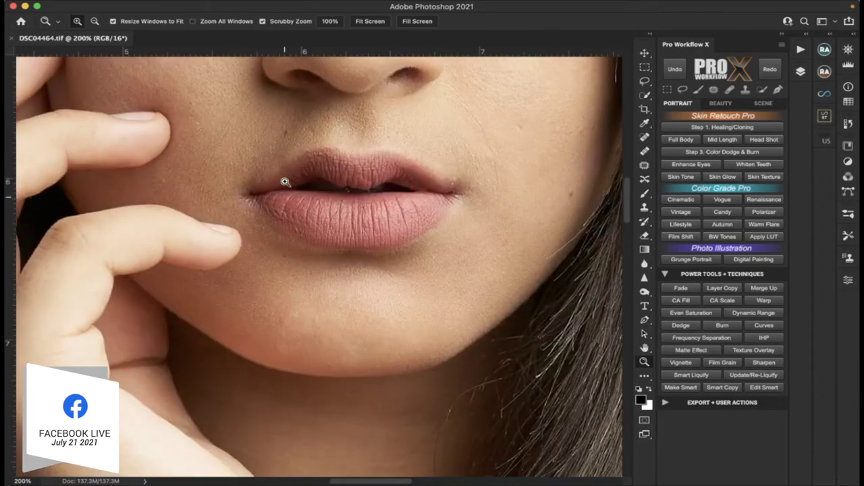
{"action": "scroll", "coordinate": [285, 181], "scroll_direction": "up", "scroll_amount": 5}
{"action": "scroll", "coordinate": [285, 182], "scroll_direction": "left", "scroll_amount": 3}
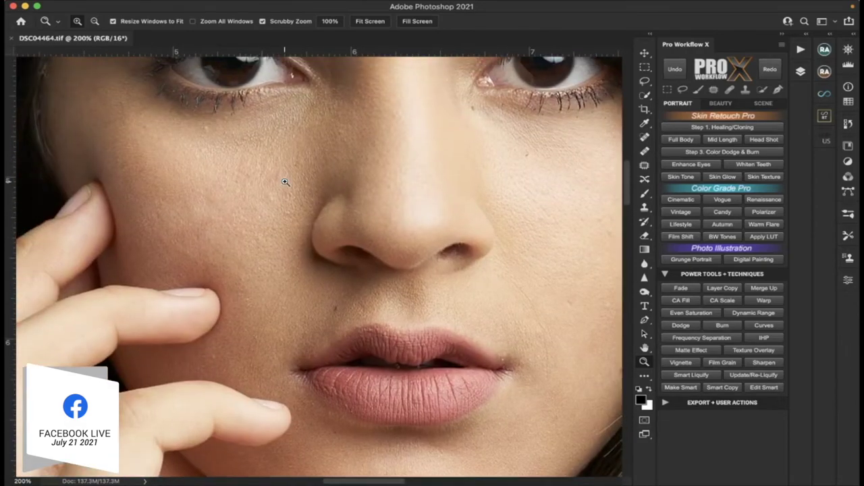
{"action": "scroll", "coordinate": [285, 182], "scroll_direction": "up", "scroll_amount": 6}
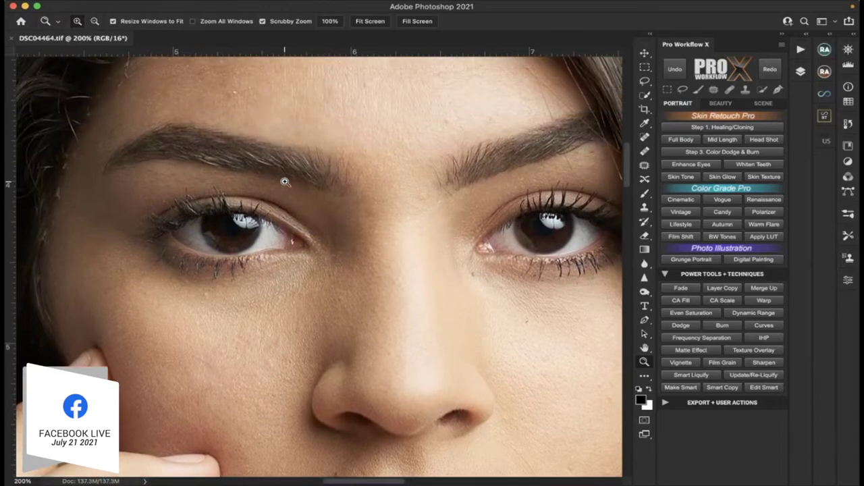
{"action": "scroll", "coordinate": [285, 182], "scroll_direction": "up", "scroll_amount": 5}
{"action": "scroll", "coordinate": [285, 181], "scroll_direction": "right", "scroll_amount": 3}
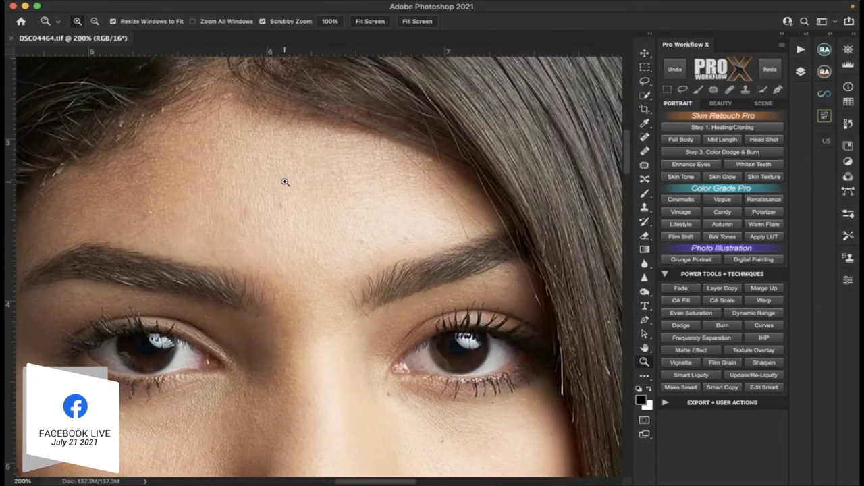
{"action": "scroll", "coordinate": [285, 182], "scroll_direction": "down", "scroll_amount": 10}
{"action": "scroll", "coordinate": [285, 182], "scroll_direction": "left", "scroll_amount": 3}
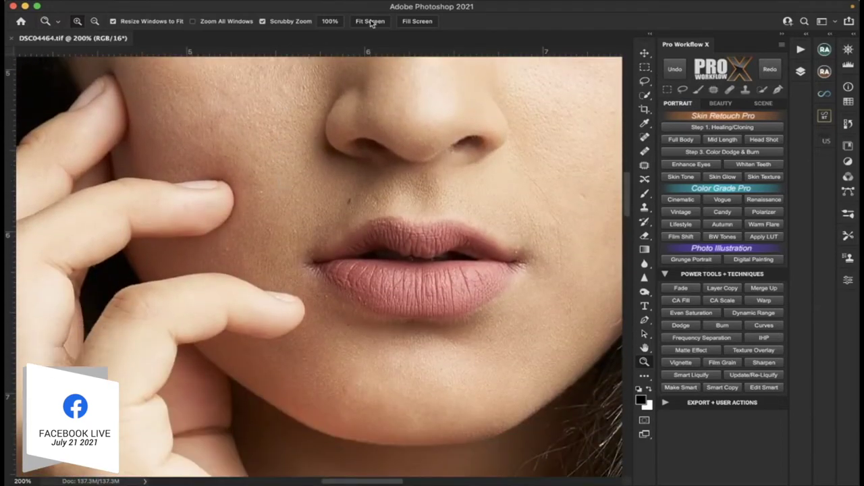
{"action": "left_click", "coordinate": [373, 23]}
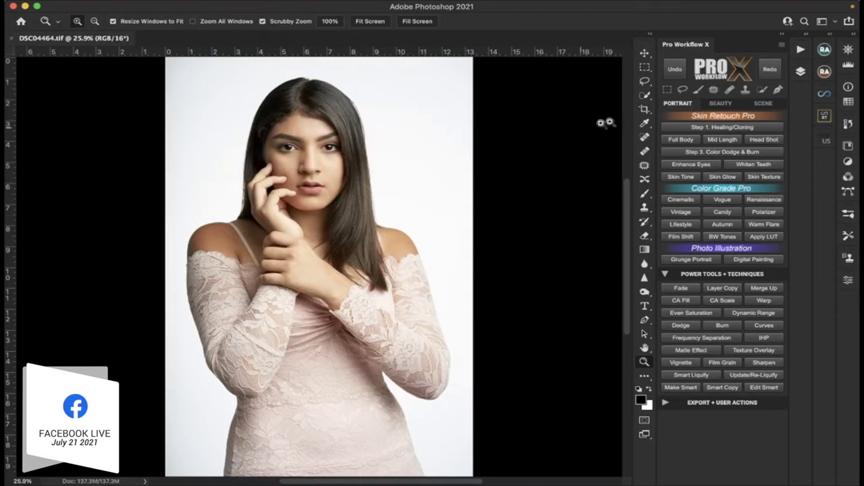
Crop the portrait tighter around the head, hands and upper torso, cutting away the lower dress and outer arms, and fit it to the screen.
{"action": "left_click", "coordinate": [645, 110]}
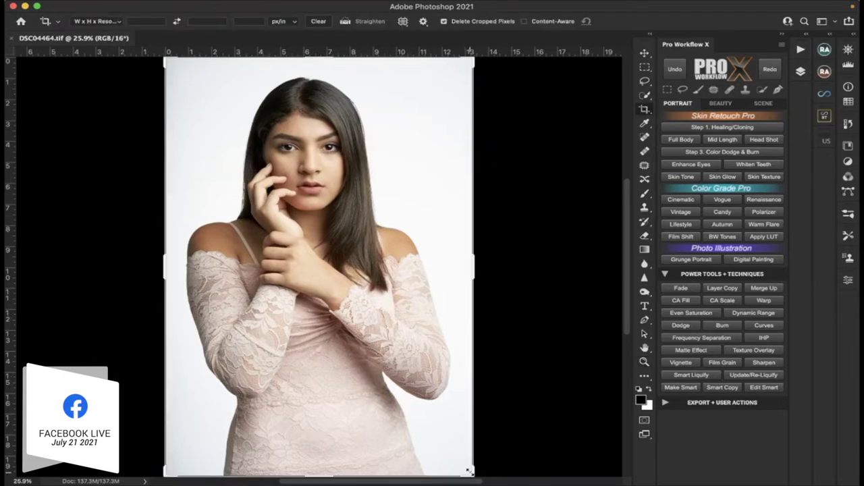
{"action": "left_click_drag", "start_coordinate": [469, 470], "coordinate": [446, 405]}
{"action": "left_click_drag", "start_coordinate": [356, 277], "coordinate": [327, 261]}
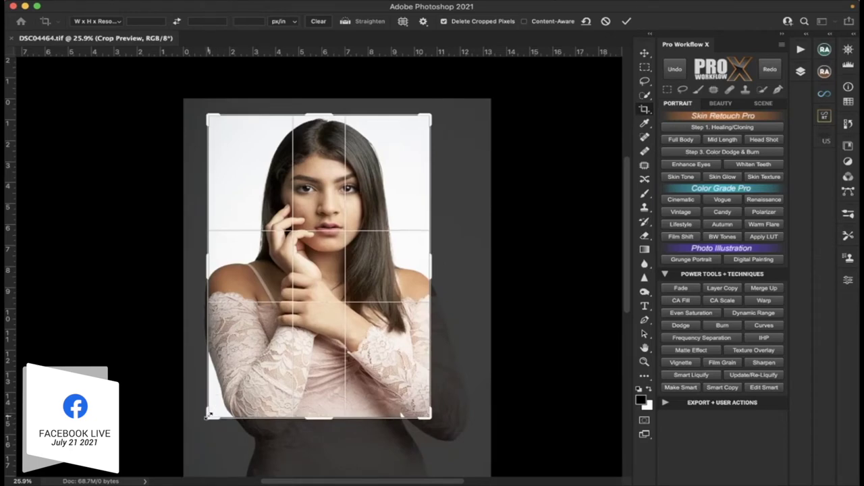
{"action": "left_click_drag", "start_coordinate": [208, 415], "coordinate": [217, 394]}
{"action": "left_click_drag", "start_coordinate": [303, 286], "coordinate": [316, 255]}
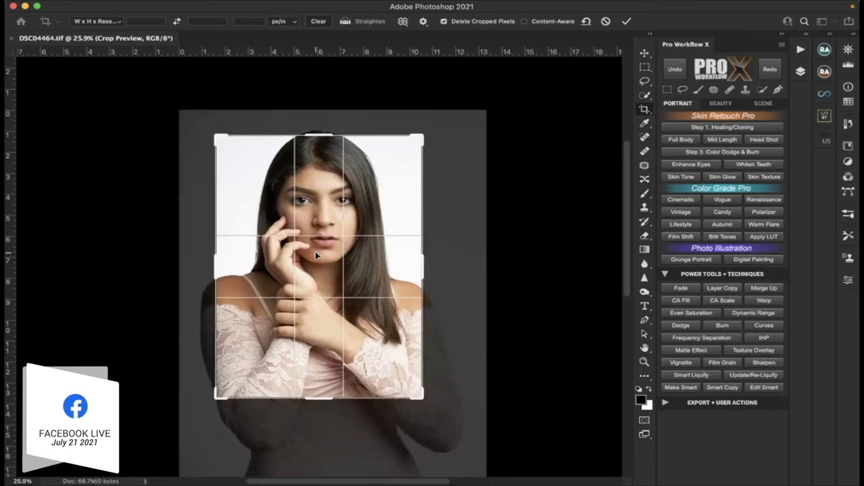
{"action": "key", "text": "Return"}
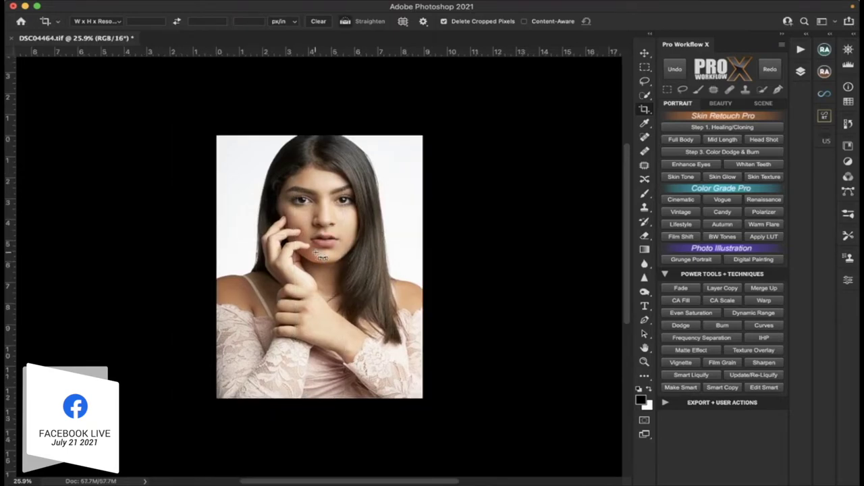
{"action": "key", "text": "super+0"}
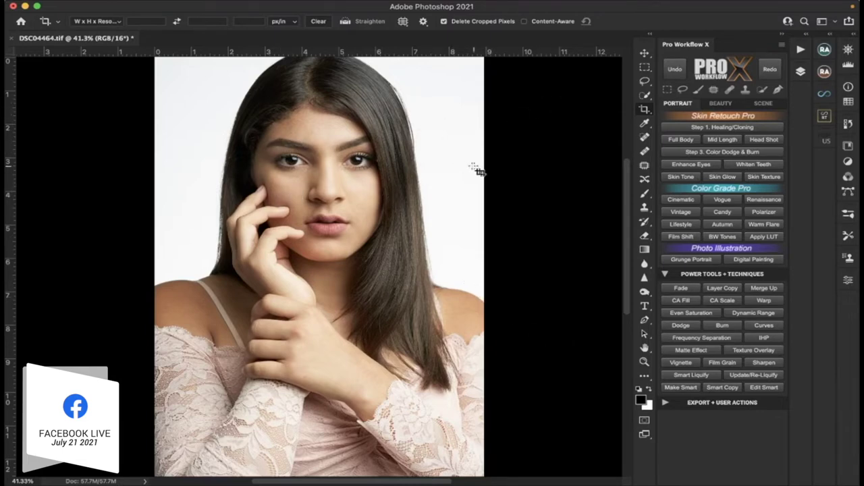
Collapse the Pro Workflow X panel and examine the hairline and forehead above the eyebrow at 300%.
{"action": "left_click", "coordinate": [783, 36]}
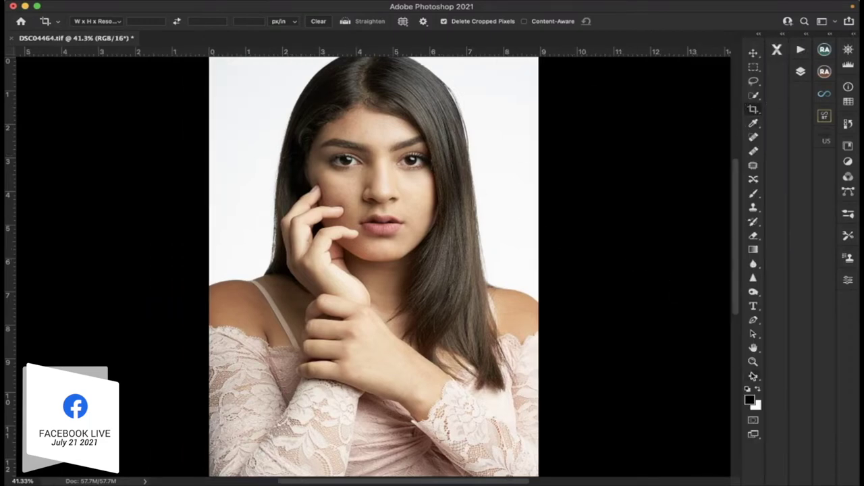
{"action": "left_click", "coordinate": [754, 361]}
{"action": "left_click", "coordinate": [315, 176]}
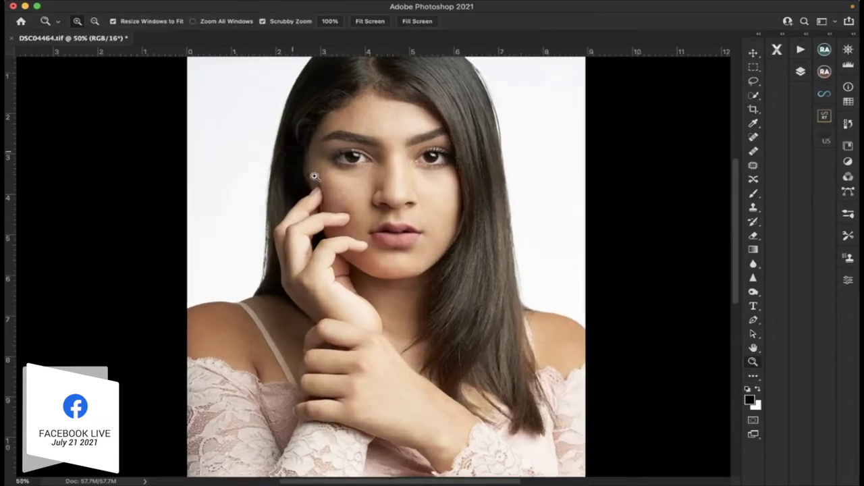
{"action": "scroll", "coordinate": [314, 176], "scroll_direction": "up", "scroll_amount": 5}
{"action": "scroll", "coordinate": [314, 176], "scroll_direction": "right", "scroll_amount": 5}
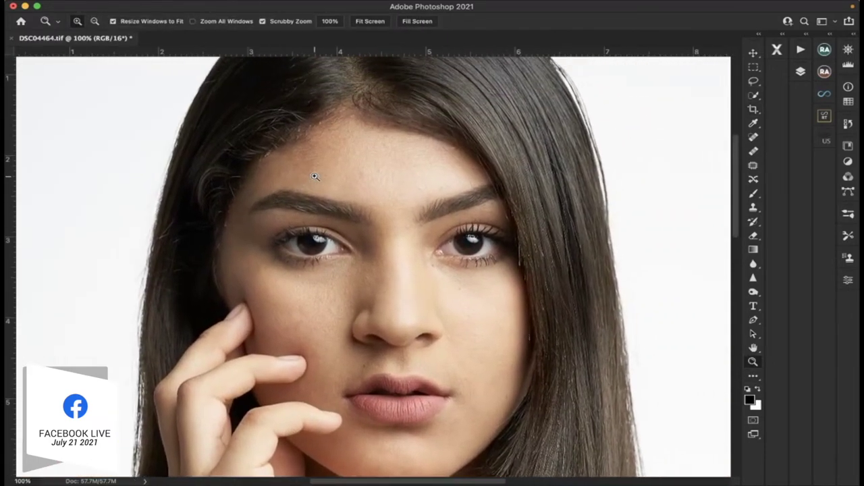
{"action": "scroll", "coordinate": [315, 176], "scroll_direction": "up", "scroll_amount": 2}
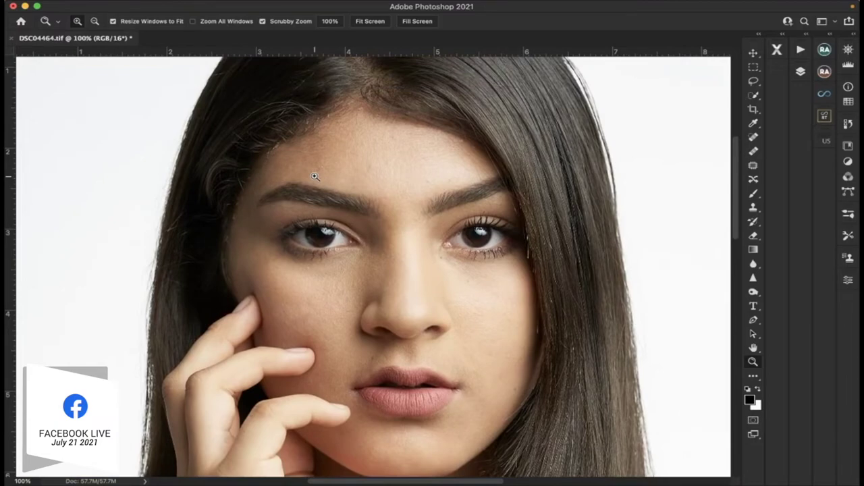
{"action": "left_click", "coordinate": [274, 143]}
{"action": "left_click", "coordinate": [274, 143]}
{"action": "scroll", "coordinate": [318, 150], "scroll_direction": "up", "scroll_amount": 3}
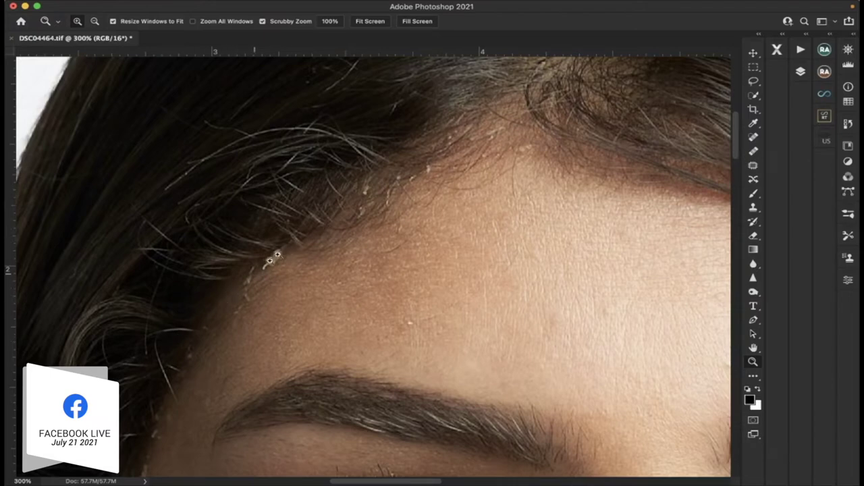
{"action": "scroll", "coordinate": [340, 228], "scroll_direction": "down", "scroll_amount": 2}
{"action": "scroll", "coordinate": [339, 228], "scroll_direction": "left", "scroll_amount": 1}
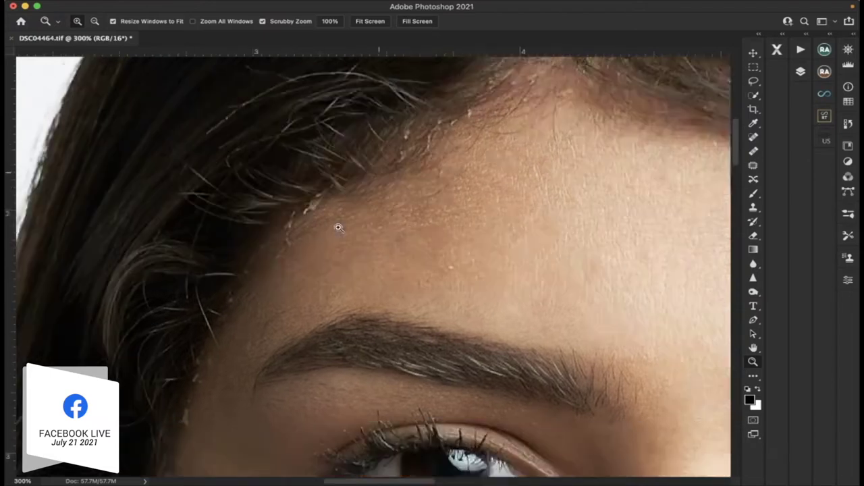
{"action": "scroll", "coordinate": [339, 228], "scroll_direction": "down", "scroll_amount": 5}
{"action": "scroll", "coordinate": [339, 228], "scroll_direction": "up", "scroll_amount": 5}
{"action": "scroll", "coordinate": [339, 229], "scroll_direction": "left", "scroll_amount": 1}
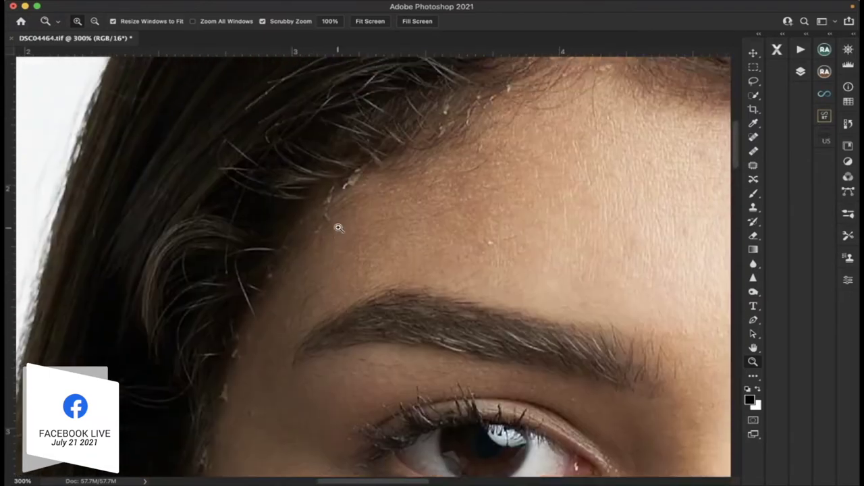
Examine the nose, eye areas, forehead, chin and hairline at 300%, then return to the full image.
{"action": "scroll", "coordinate": [339, 228], "scroll_direction": "right", "scroll_amount": 5}
{"action": "scroll", "coordinate": [339, 228], "scroll_direction": "down", "scroll_amount": 5}
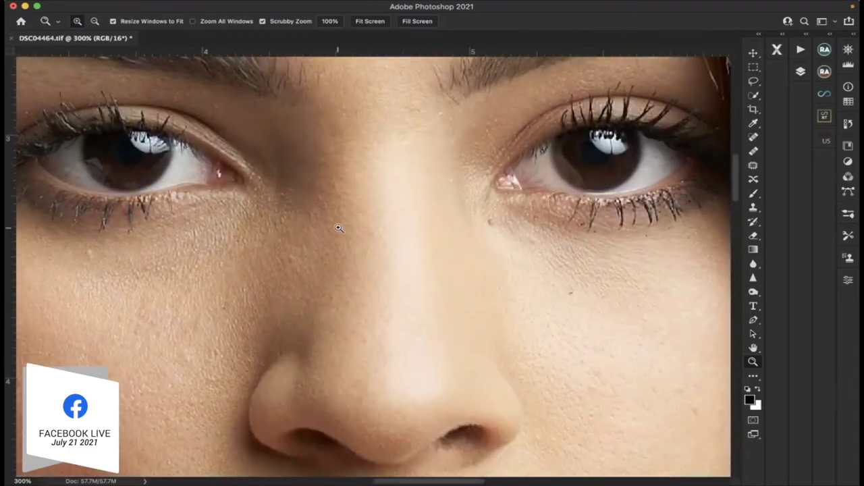
{"action": "scroll", "coordinate": [339, 229], "scroll_direction": "up", "scroll_amount": 5}
{"action": "scroll", "coordinate": [339, 228], "scroll_direction": "right", "scroll_amount": 5}
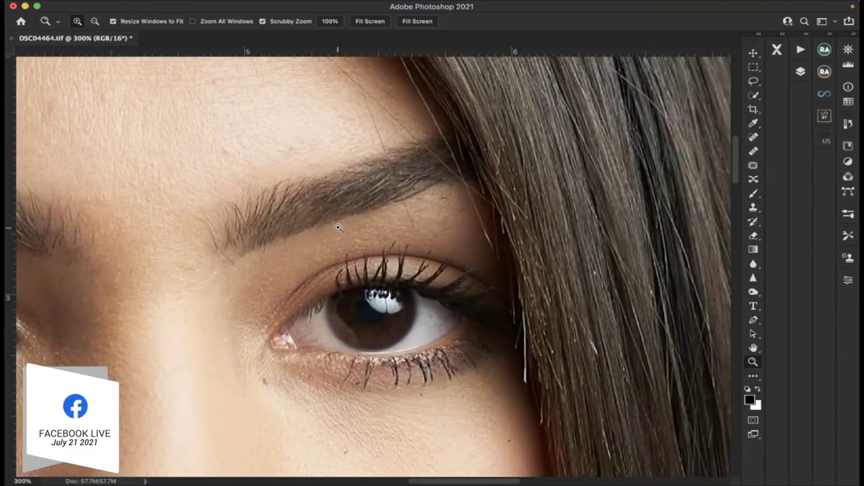
{"action": "scroll", "coordinate": [339, 228], "scroll_direction": "left", "scroll_amount": 3}
{"action": "scroll", "coordinate": [338, 229], "scroll_direction": "down", "scroll_amount": 3}
{"action": "scroll", "coordinate": [339, 228], "scroll_direction": "up", "scroll_amount": 5}
{"action": "scroll", "coordinate": [339, 229], "scroll_direction": "right", "scroll_amount": 2}
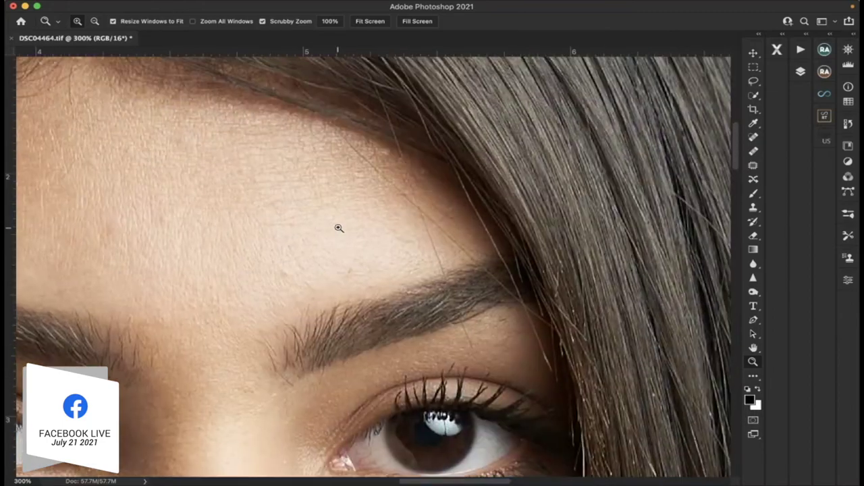
{"action": "scroll", "coordinate": [338, 228], "scroll_direction": "down", "scroll_amount": 10}
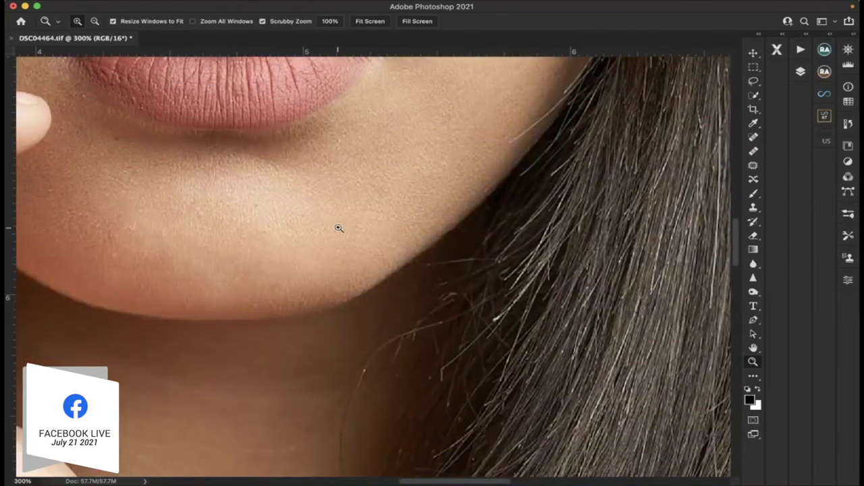
{"action": "scroll", "coordinate": [339, 228], "scroll_direction": "left", "scroll_amount": 4}
{"action": "scroll", "coordinate": [339, 228], "scroll_direction": "up", "scroll_amount": 10}
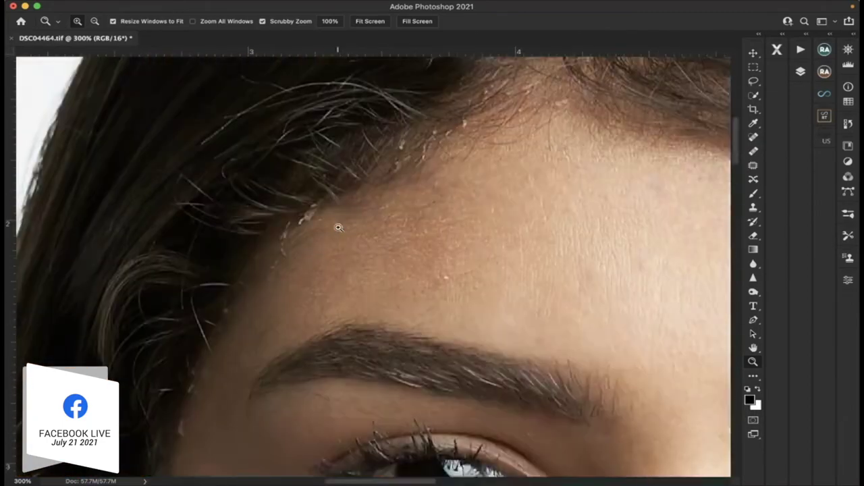
{"action": "scroll", "coordinate": [339, 228], "scroll_direction": "up", "scroll_amount": 3}
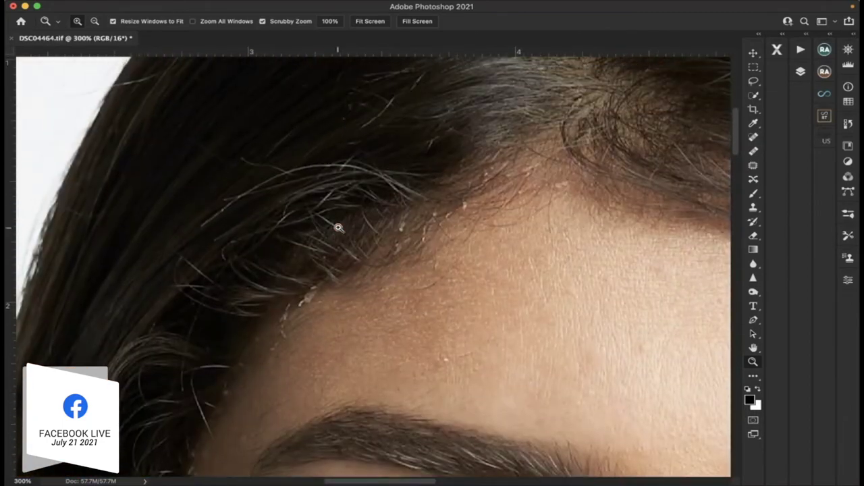
{"action": "left_click", "coordinate": [370, 21]}
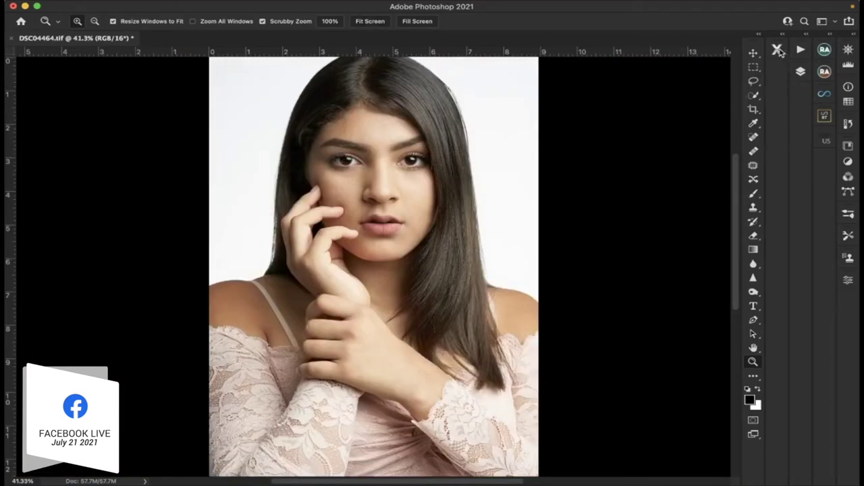
Run the Step 1. Healing/Cloning action of Skin Retouch Pro, show the Layers panel and collapse Pro Workflow X.
{"action": "left_click", "coordinate": [776, 49]}
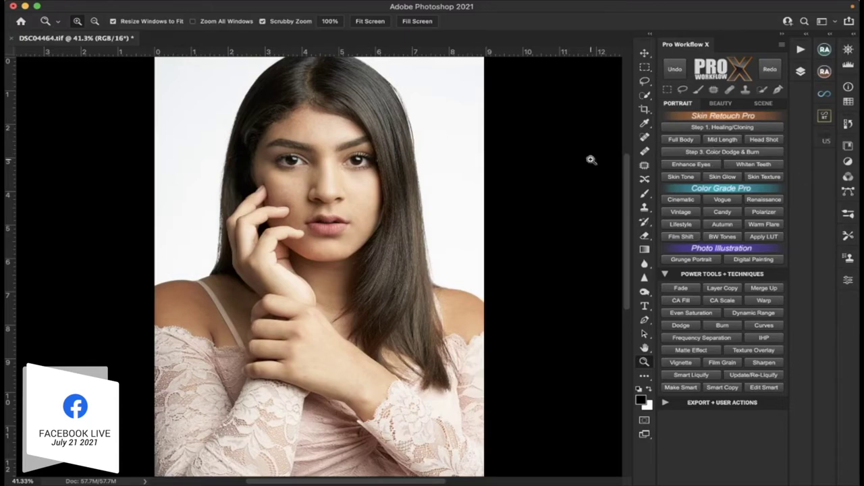
{"action": "left_click", "coordinate": [731, 130]}
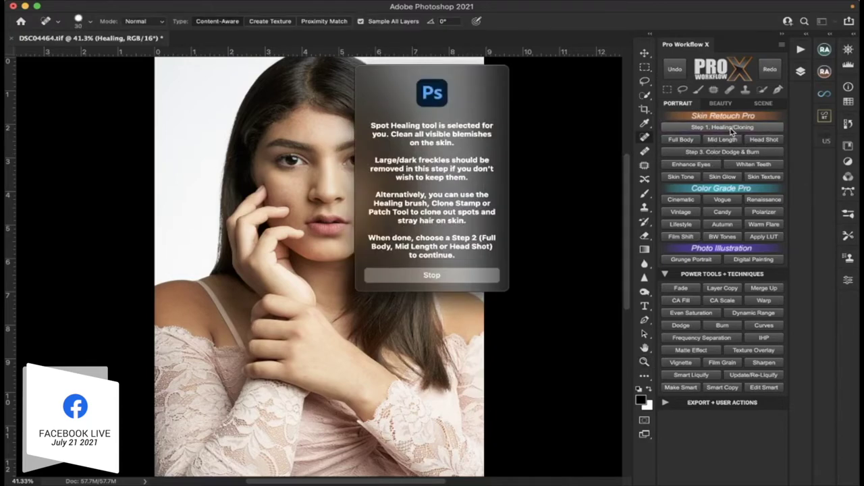
{"action": "left_click", "coordinate": [463, 277]}
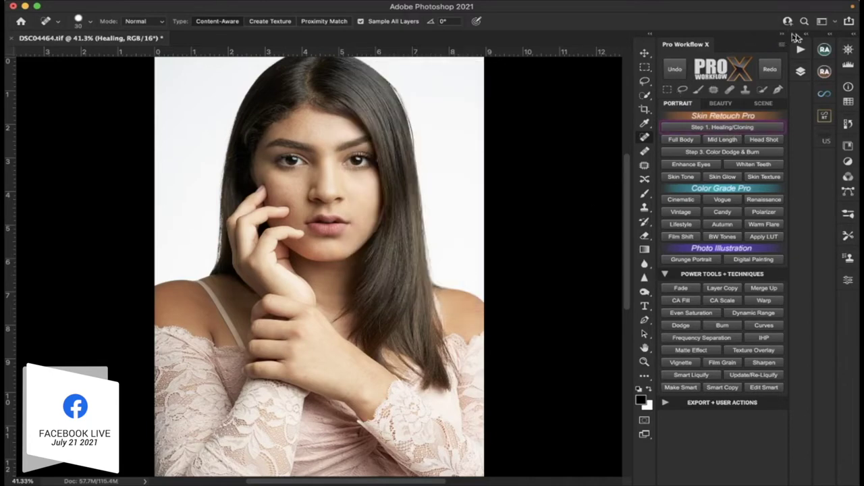
{"action": "left_click", "coordinate": [808, 34]}
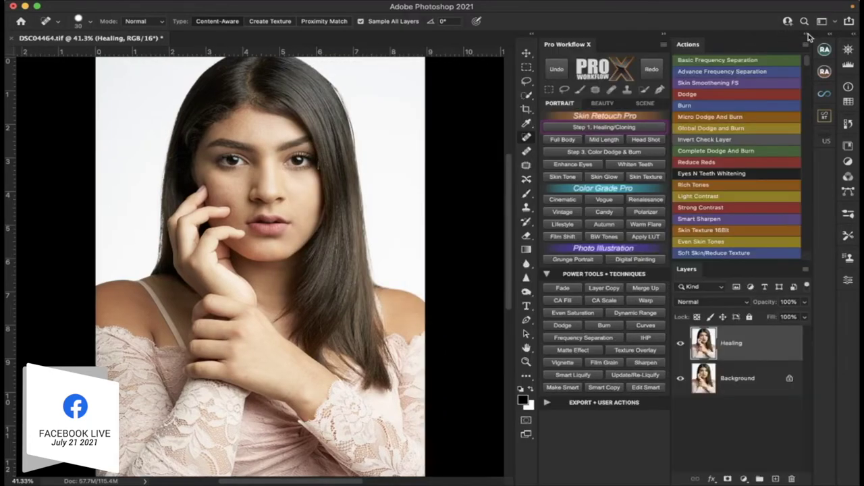
{"action": "left_click", "coordinate": [664, 36]}
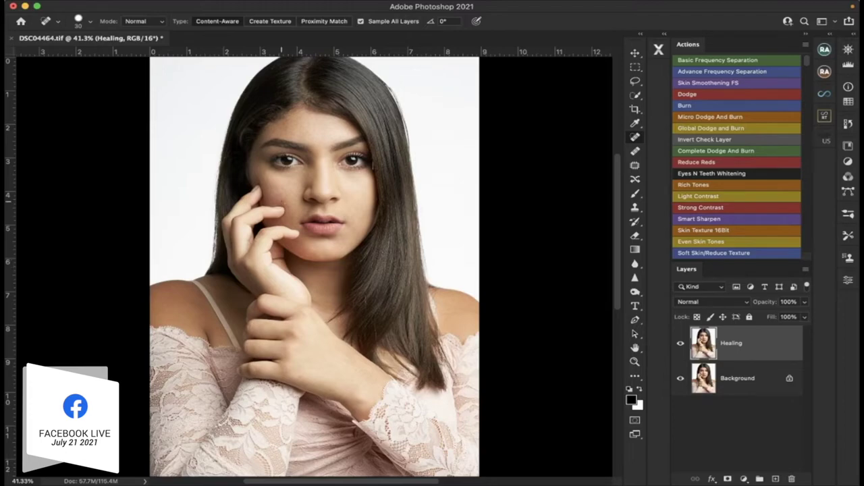
Remove the light flakes at the top of the forehead hairline with the Spot Healing Brush at size 15, viewed at 300%.
{"action": "left_click", "coordinate": [634, 361]}
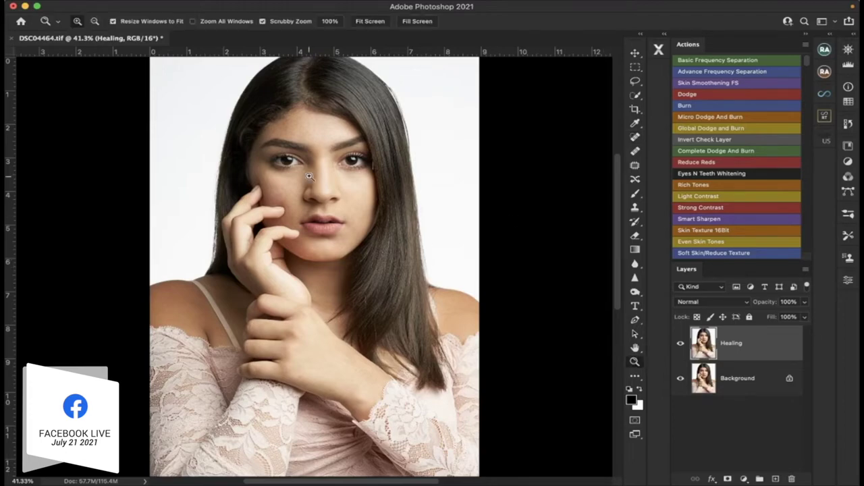
{"action": "left_click", "coordinate": [257, 158]}
{"action": "scroll", "coordinate": [256, 158], "scroll_direction": "up", "scroll_amount": 10}
{"action": "scroll", "coordinate": [256, 158], "scroll_direction": "right", "scroll_amount": 4}
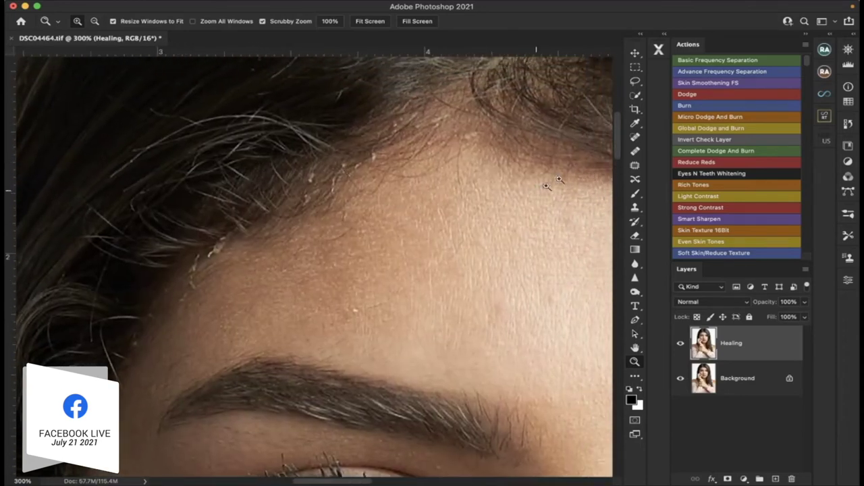
{"action": "left_click", "coordinate": [634, 137]}
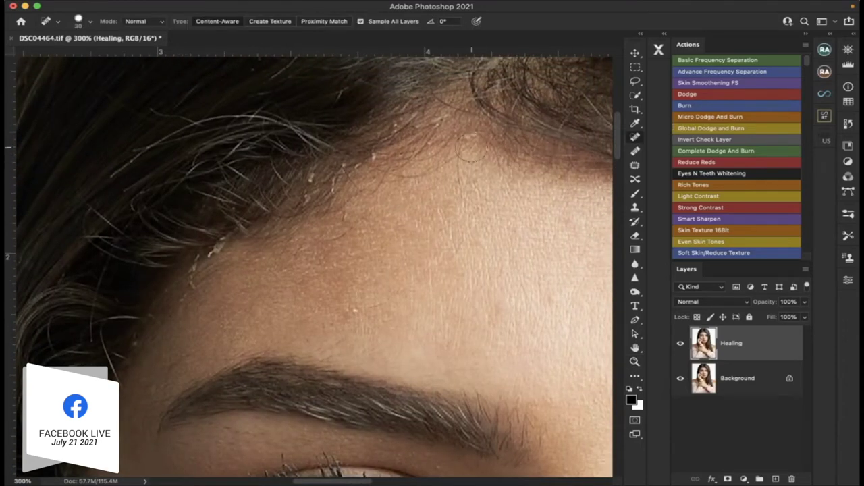
{"action": "key", "text": "bracketleft"}
{"action": "key", "text": "bracketleft"}
{"action": "key", "text": "bracketleft"}
{"action": "left_click", "coordinate": [465, 139]}
{"action": "left_click", "coordinate": [436, 123]}
{"action": "left_click", "coordinate": [424, 128]}
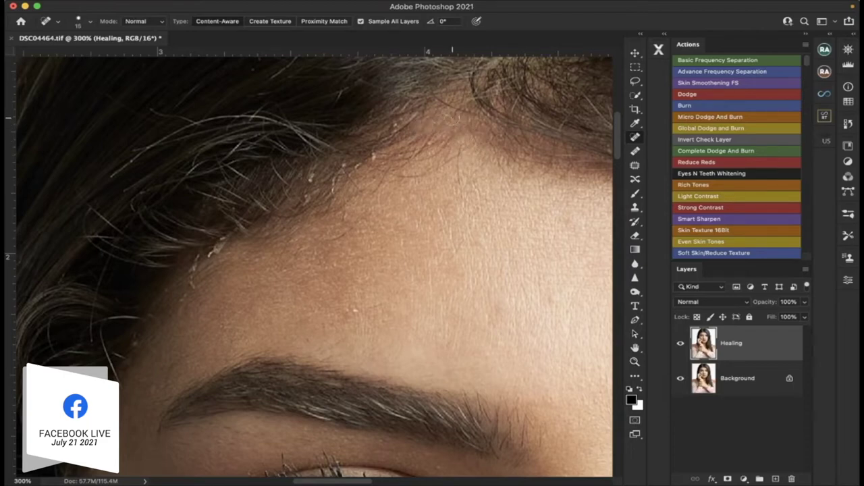
Remove the light flakes along the upper forehead hairline with the Spot Healing Brush, reducing the brush size to 8.
{"action": "left_click", "coordinate": [451, 118]}
{"action": "left_click", "coordinate": [374, 158]}
{"action": "left_click", "coordinate": [427, 142]}
{"action": "left_click", "coordinate": [339, 174]}
{"action": "key", "text": "bracketleft"}
{"action": "mouse_move", "coordinate": [334, 177]}
{"action": "left_mouse_down"}
{"action": "mouse_move", "coordinate": [331, 191]}
{"action": "mouse_move", "coordinate": [308, 184]}
{"action": "left_mouse_up"}
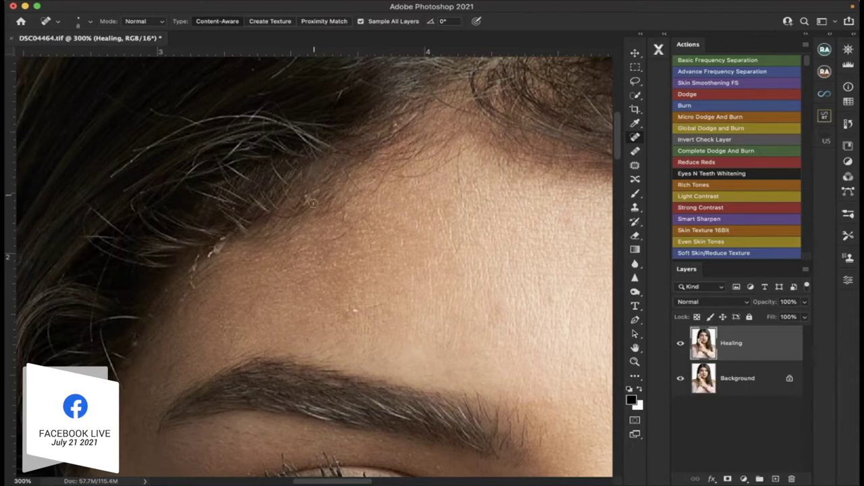
{"action": "left_click", "coordinate": [308, 198]}
{"action": "left_click", "coordinate": [309, 197]}
{"action": "left_click", "coordinate": [317, 190]}
Heal the remaining flakes where the hairline descends toward the temple, the bump above the eyebrow and the specks at the hairline's peak.
{"action": "left_click_drag", "start_coordinate": [221, 243], "coordinate": [213, 250]}
{"action": "left_click", "coordinate": [210, 253]}
{"action": "left_click_drag", "start_coordinate": [196, 255], "coordinate": [192, 267]}
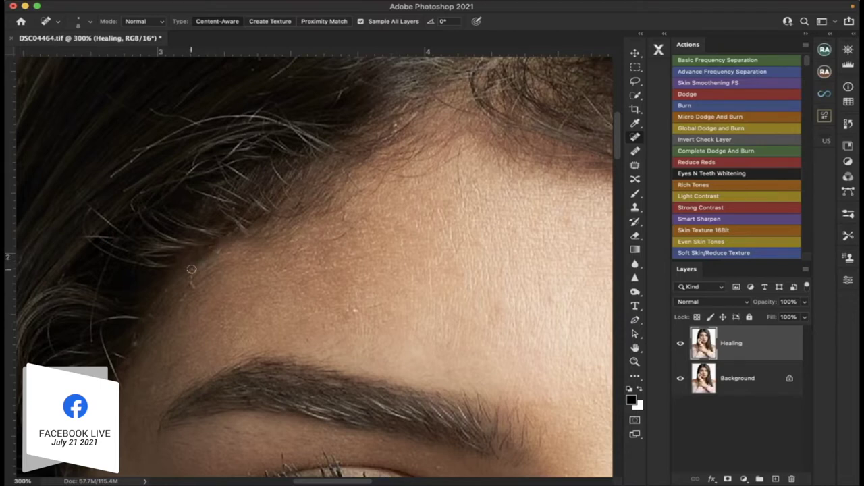
{"action": "scroll", "coordinate": [192, 269], "scroll_direction": "down", "scroll_amount": 2}
{"action": "left_click_drag", "start_coordinate": [200, 235], "coordinate": [183, 260]}
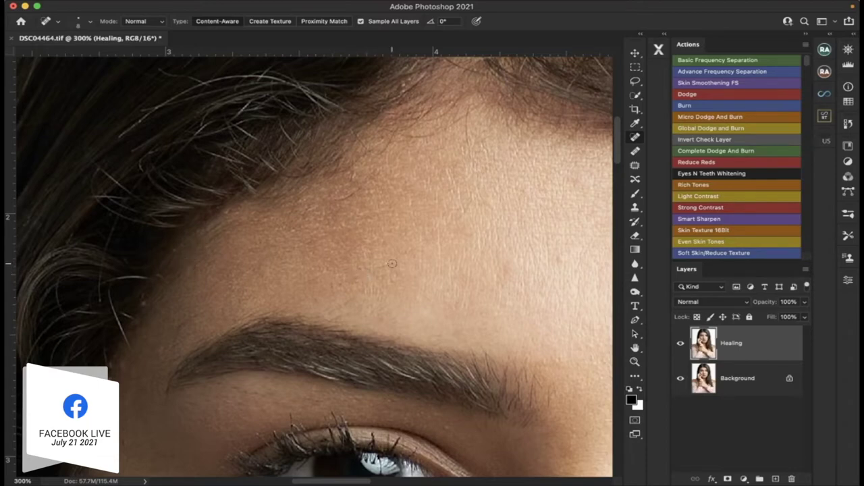
{"action": "left_click_drag", "start_coordinate": [392, 263], "coordinate": [373, 265]}
{"action": "scroll", "coordinate": [327, 267], "scroll_direction": "up", "scroll_amount": 4}
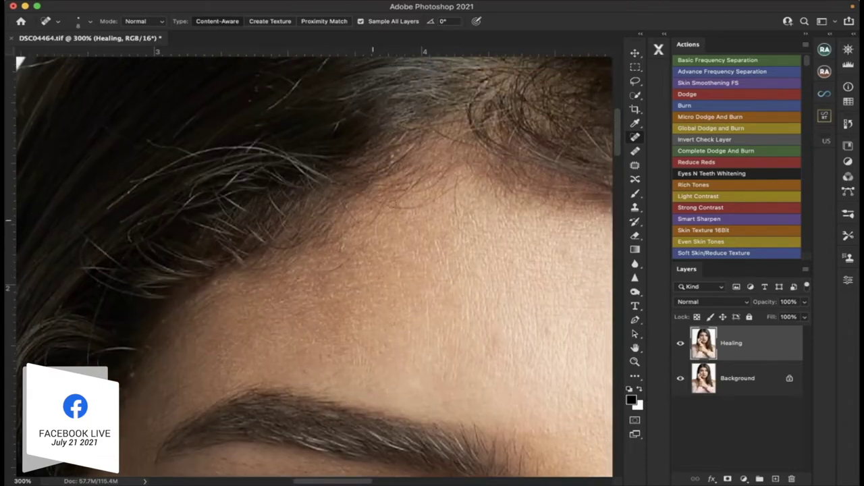
{"action": "left_click_drag", "start_coordinate": [398, 154], "coordinate": [375, 161]}
Remove the light flakes along the temple hairline beside the outer end of the eyebrow.
{"action": "scroll", "coordinate": [374, 161], "scroll_direction": "left", "scroll_amount": 6}
{"action": "scroll", "coordinate": [375, 160], "scroll_direction": "down", "scroll_amount": 3}
{"action": "scroll", "coordinate": [374, 162], "scroll_direction": "down", "scroll_amount": 4}
{"action": "scroll", "coordinate": [373, 162], "scroll_direction": "left", "scroll_amount": 2}
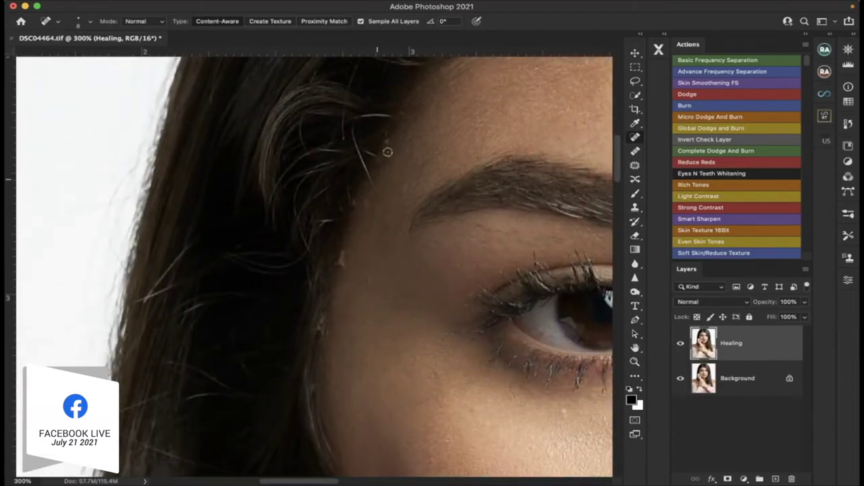
{"action": "left_click_drag", "start_coordinate": [342, 251], "coordinate": [339, 268]}
{"action": "scroll", "coordinate": [344, 320], "scroll_direction": "up", "scroll_amount": 3}
{"action": "scroll", "coordinate": [345, 320], "scroll_direction": "left", "scroll_amount": 1}
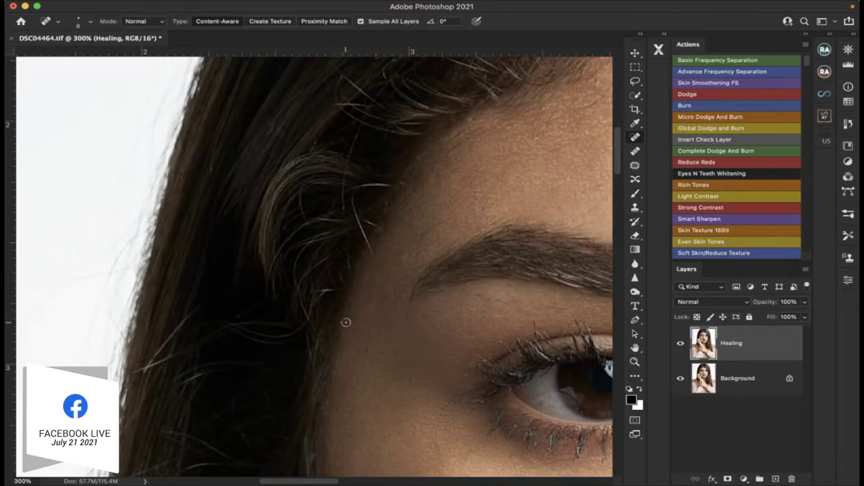
Heal the small spots around the outer tip of the eyebrow and the blemish beneath the lower lashes.
{"action": "scroll", "coordinate": [346, 322], "scroll_direction": "down", "scroll_amount": 3}
{"action": "scroll", "coordinate": [345, 322], "scroll_direction": "right", "scroll_amount": 1}
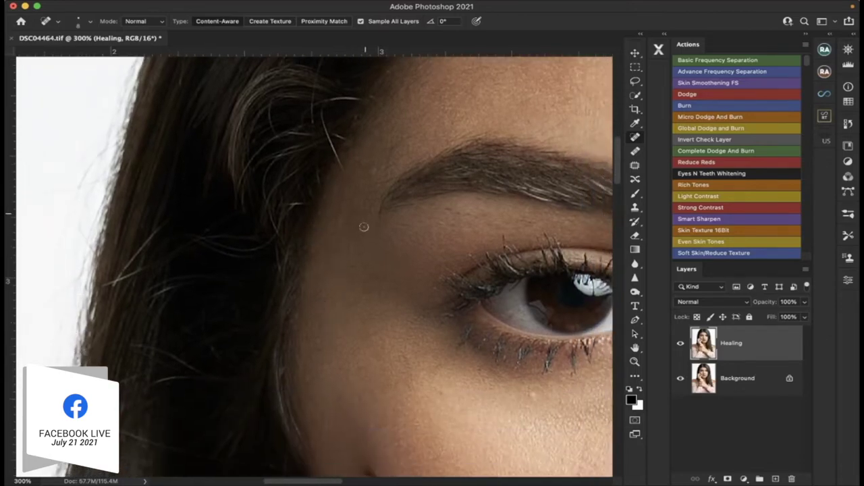
{"action": "scroll", "coordinate": [362, 226], "scroll_direction": "right", "scroll_amount": 2}
{"action": "scroll", "coordinate": [362, 226], "scroll_direction": "up", "scroll_amount": 1}
{"action": "scroll", "coordinate": [364, 226], "scroll_direction": "up", "scroll_amount": 2}
{"action": "scroll", "coordinate": [363, 226], "scroll_direction": "right", "scroll_amount": 1}
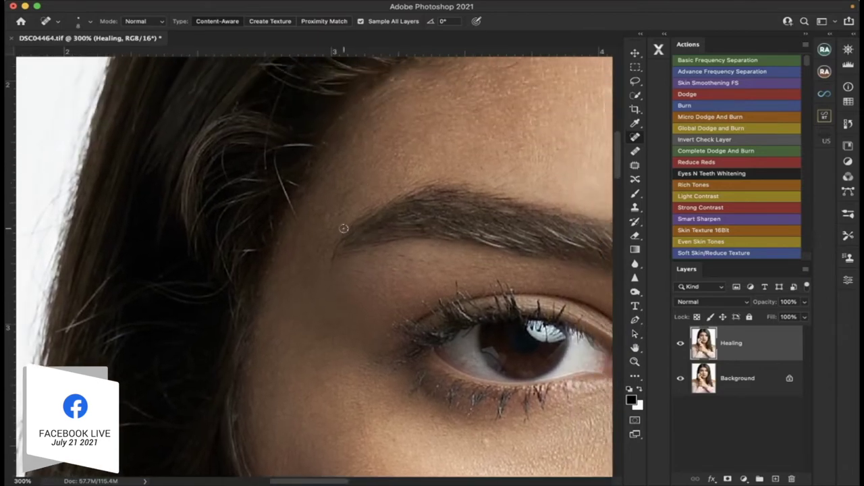
{"action": "left_click_drag", "start_coordinate": [343, 228], "coordinate": [319, 232]}
{"action": "left_click_drag", "start_coordinate": [353, 191], "coordinate": [323, 228]}
{"action": "scroll", "coordinate": [320, 284], "scroll_direction": "down", "scroll_amount": 8}
{"action": "scroll", "coordinate": [320, 284], "scroll_direction": "right", "scroll_amount": 4}
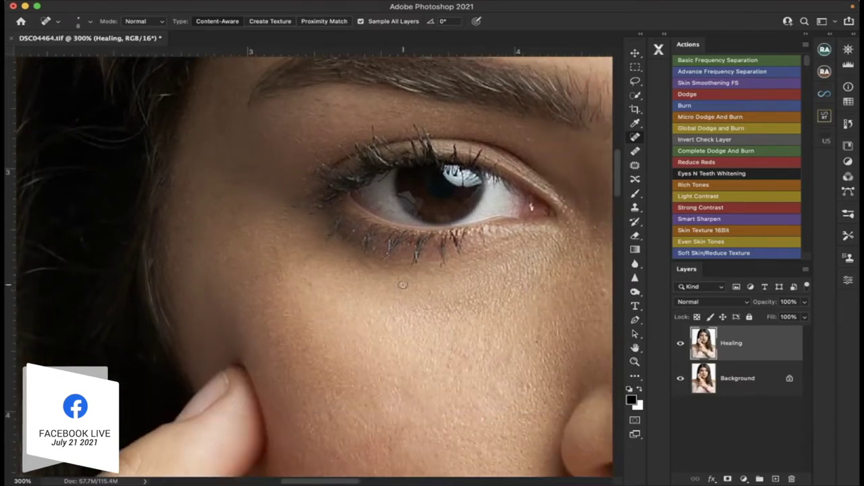
{"action": "left_click_drag", "start_coordinate": [402, 290], "coordinate": [391, 289]}
Remove the stray hairs along the opposite cheek and outer eye corner, and the loose hair on the lid under the eyebrow.
{"action": "scroll", "coordinate": [342, 278], "scroll_direction": "down", "scroll_amount": 10}
{"action": "scroll", "coordinate": [342, 278], "scroll_direction": "right", "scroll_amount": 5}
{"action": "scroll", "coordinate": [341, 277], "scroll_direction": "down", "scroll_amount": 5}
{"action": "scroll", "coordinate": [342, 277], "scroll_direction": "right", "scroll_amount": 10}
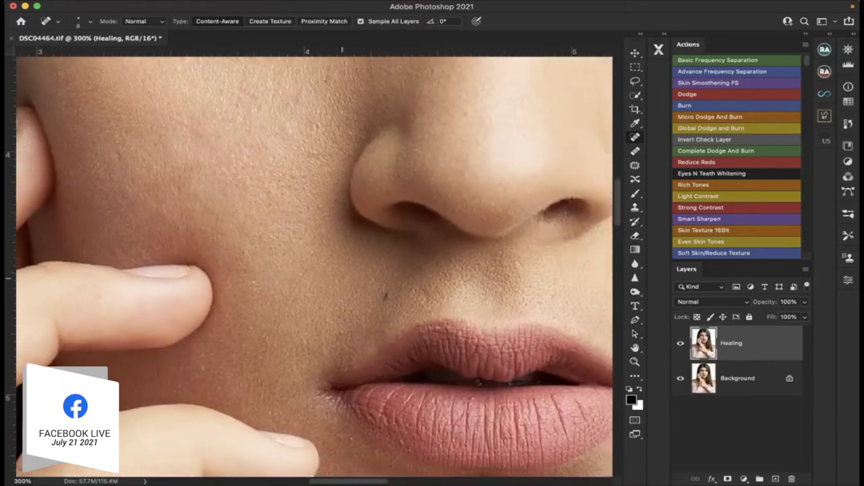
{"action": "scroll", "coordinate": [342, 277], "scroll_direction": "up", "scroll_amount": 4}
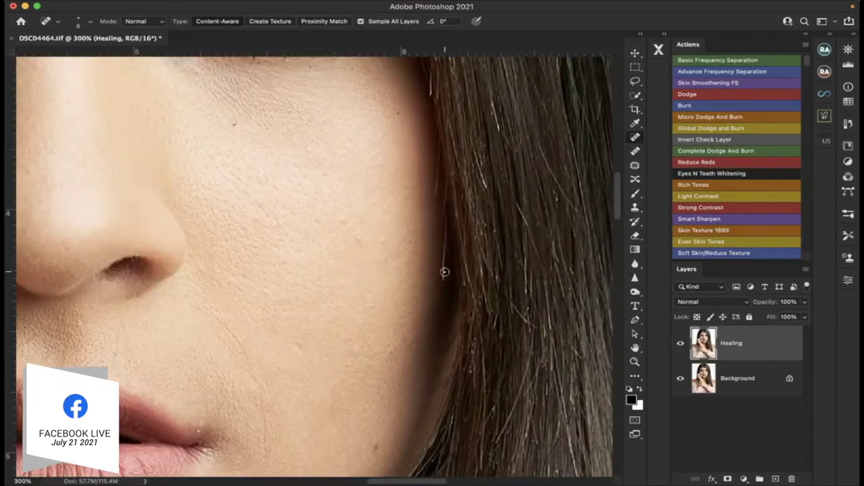
{"action": "mouse_move", "coordinate": [443, 277]}
{"action": "left_mouse_down"}
{"action": "mouse_move", "coordinate": [447, 224]}
{"action": "mouse_move", "coordinate": [443, 268]}
{"action": "left_mouse_up"}
{"action": "scroll", "coordinate": [439, 247], "scroll_direction": "up", "scroll_amount": 5}
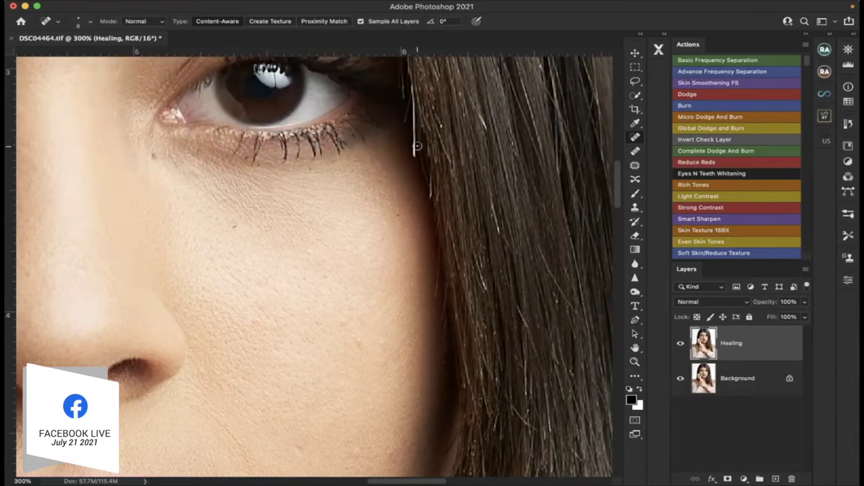
{"action": "scroll", "coordinate": [413, 141], "scroll_direction": "up", "scroll_amount": 5}
{"action": "left_click_drag", "start_coordinate": [418, 251], "coordinate": [412, 177]}
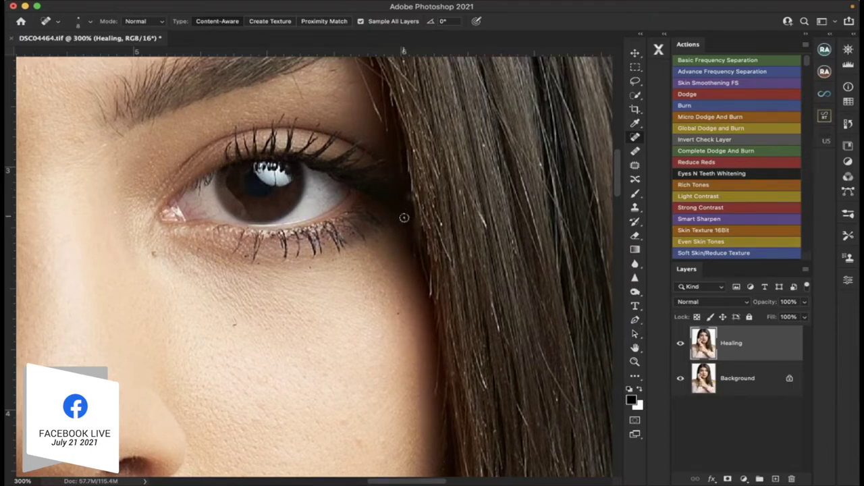
{"action": "scroll", "coordinate": [404, 197], "scroll_direction": "up", "scroll_amount": 3}
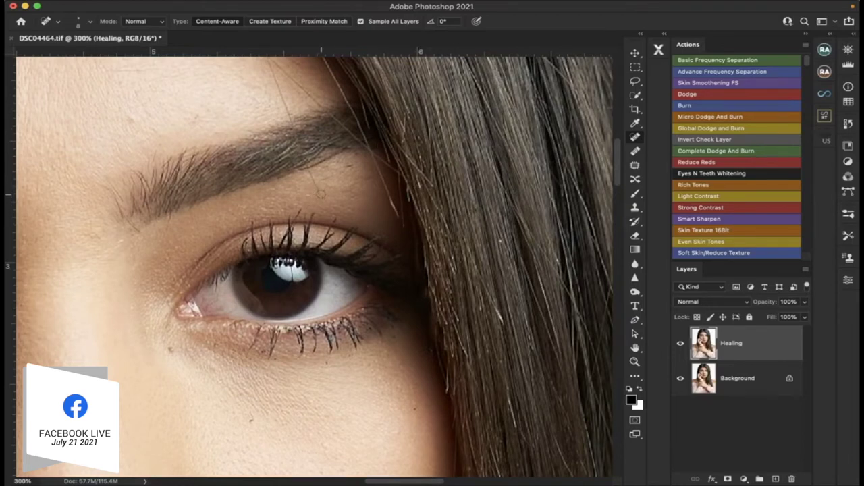
{"action": "left_click_drag", "start_coordinate": [321, 194], "coordinate": [310, 172]}
Switch the Spot Healing Brush mode to Darken and back to Normal.
{"action": "left_click", "coordinate": [161, 24]}
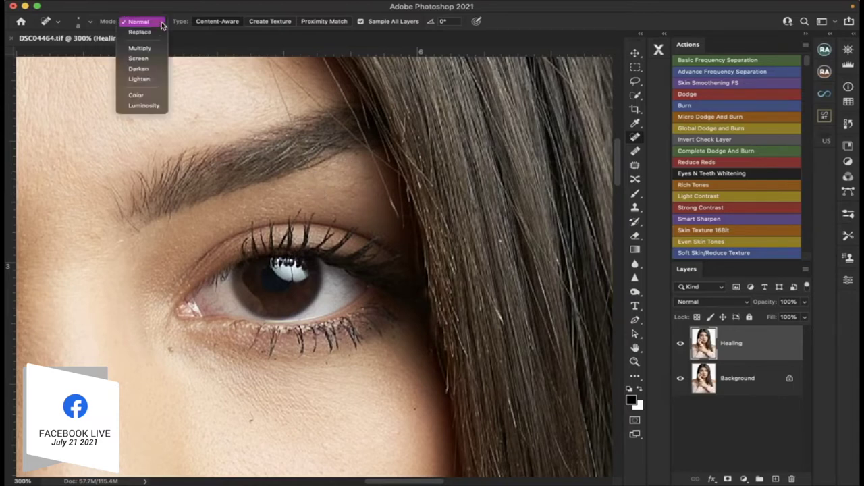
{"action": "left_click", "coordinate": [147, 70]}
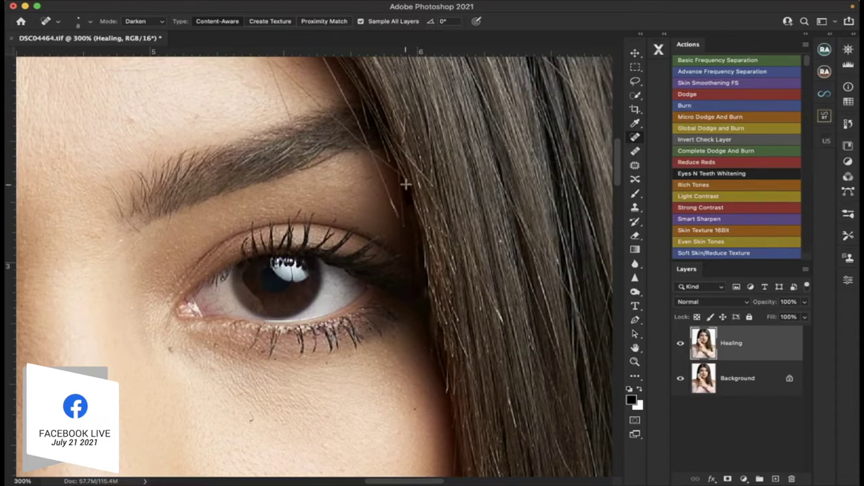
{"action": "left_click", "coordinate": [165, 25]}
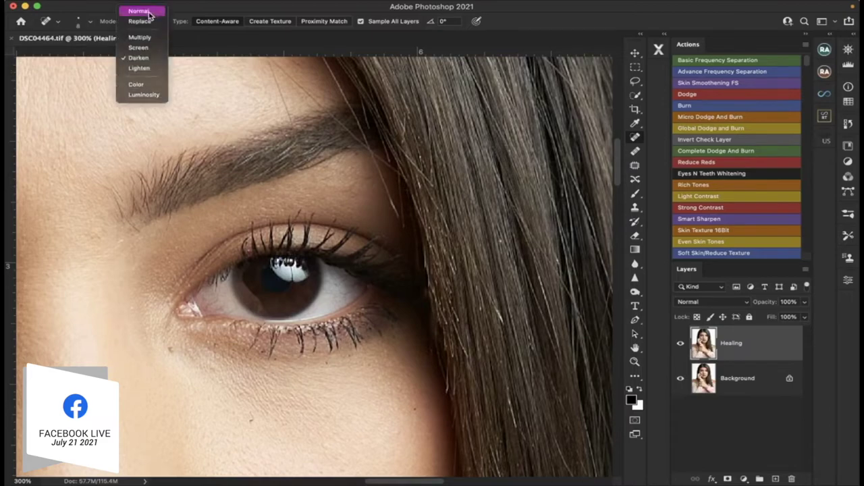
{"action": "left_click", "coordinate": [147, 12]}
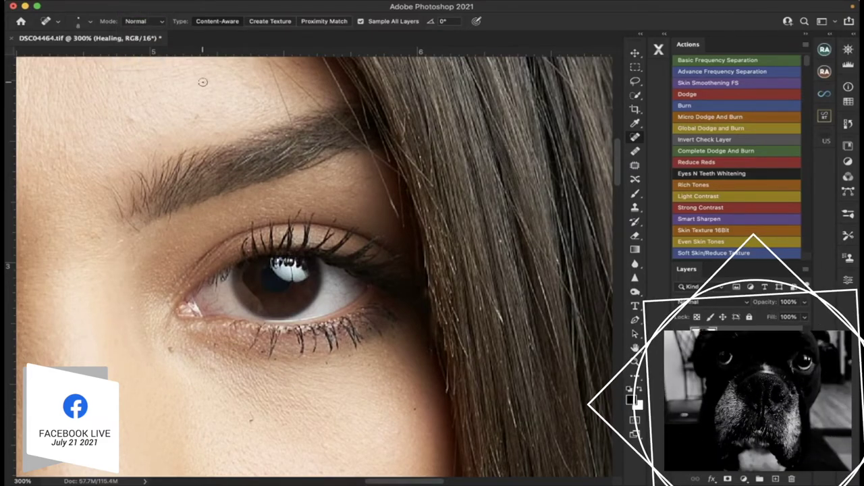
Remove the long stray hairs crossing the forehead and the tail of the eyebrow with short healing strokes.
{"action": "scroll", "coordinate": [251, 148], "scroll_direction": "up", "scroll_amount": 3}
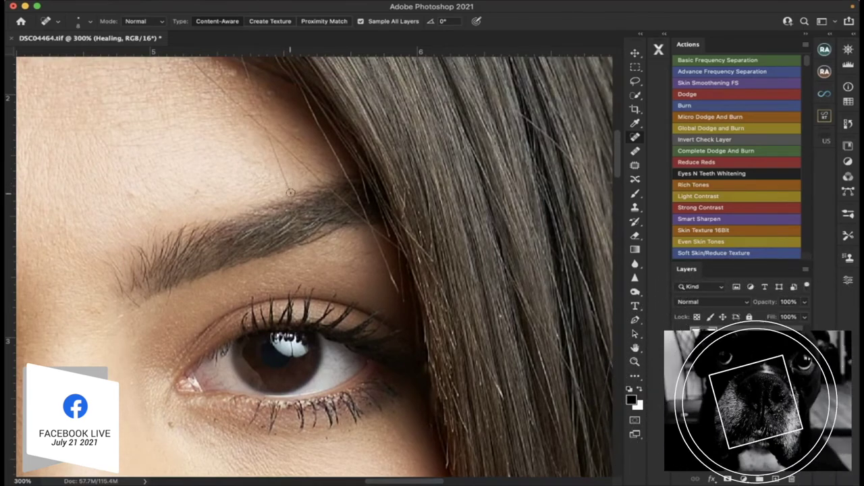
{"action": "left_click_drag", "start_coordinate": [290, 193], "coordinate": [267, 133]}
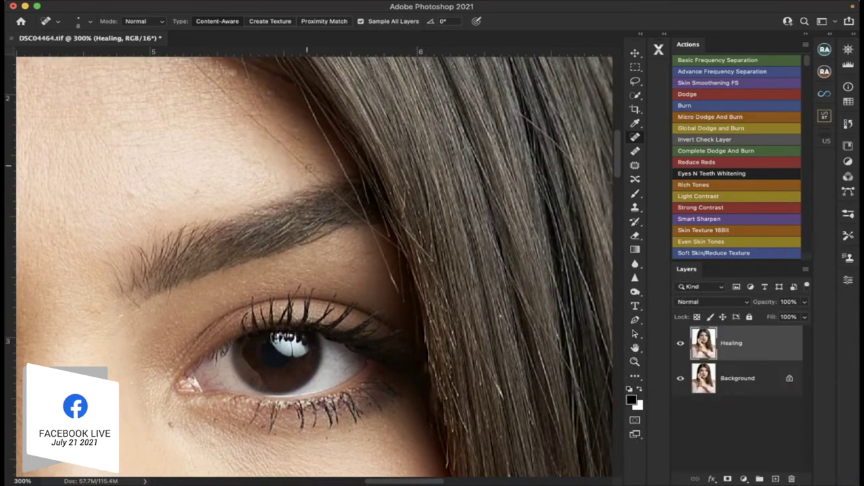
{"action": "left_click_drag", "start_coordinate": [320, 175], "coordinate": [254, 121]}
{"action": "left_click_drag", "start_coordinate": [355, 213], "coordinate": [327, 187]}
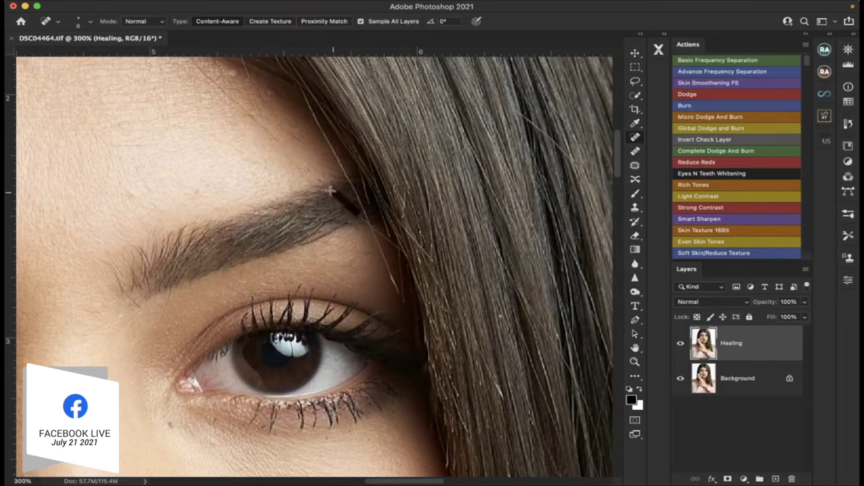
{"action": "left_click_drag", "start_coordinate": [362, 217], "coordinate": [340, 203]}
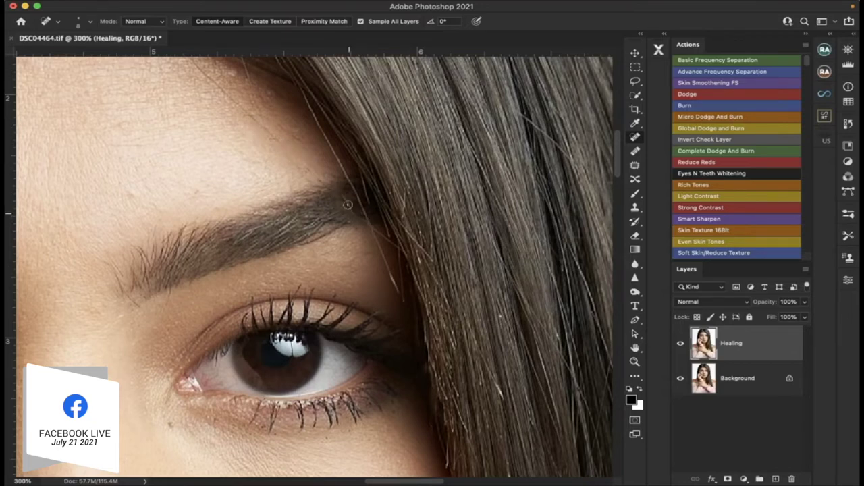
{"action": "left_click", "coordinate": [345, 199]}
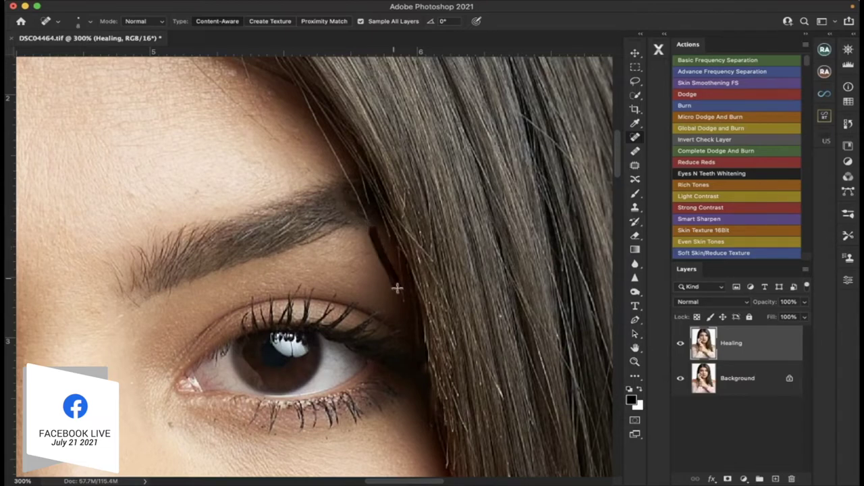
Heal the stray hair beside the outer eyelid and the loose strand running along the hair edge above the eyebrow tail.
{"action": "scroll", "coordinate": [380, 277], "scroll_direction": "up", "scroll_amount": 2}
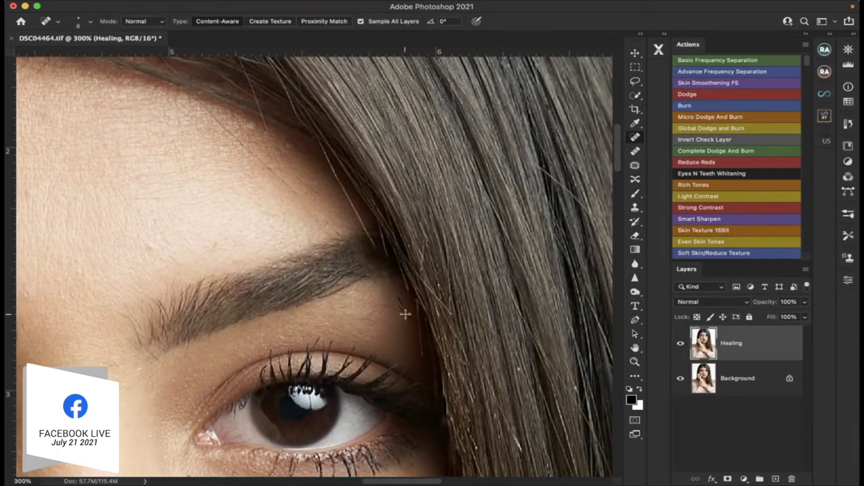
{"action": "left_click_drag", "start_coordinate": [404, 313], "coordinate": [396, 290]}
{"action": "left_click_drag", "start_coordinate": [364, 228], "coordinate": [321, 146]}
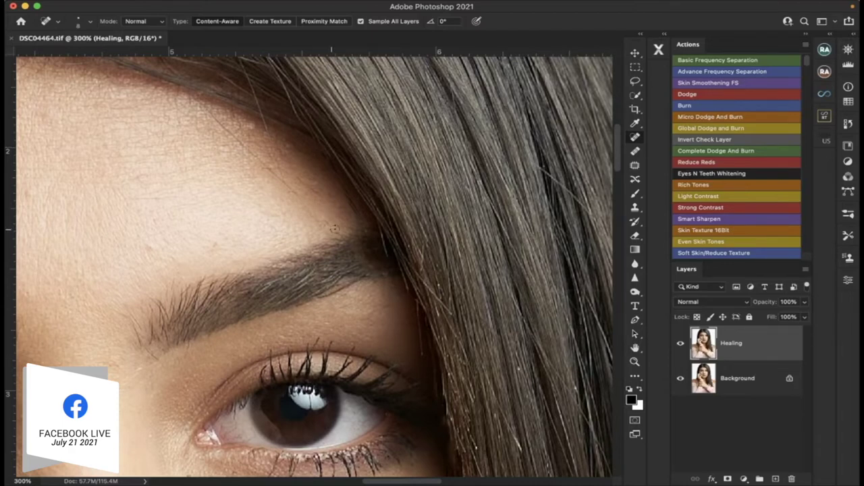
Remove the fine stray hairs and marks on the forehead between the eyebrow tail and the hairline.
{"action": "left_click_drag", "start_coordinate": [336, 228], "coordinate": [319, 218]}
{"action": "left_click_drag", "start_coordinate": [298, 195], "coordinate": [202, 101]}
{"action": "mouse_move", "coordinate": [318, 192]}
{"action": "left_mouse_down"}
{"action": "mouse_move", "coordinate": [284, 163]}
{"action": "mouse_move", "coordinate": [264, 167]}
{"action": "mouse_move", "coordinate": [222, 122]}
{"action": "left_mouse_up"}
{"action": "mouse_move", "coordinate": [263, 164]}
{"action": "left_mouse_down"}
{"action": "mouse_move", "coordinate": [234, 135]}
{"action": "mouse_move", "coordinate": [264, 126]}
{"action": "mouse_move", "coordinate": [257, 116]}
{"action": "left_mouse_up"}
{"action": "scroll", "coordinate": [261, 165], "scroll_direction": "down", "scroll_amount": 3}
{"action": "scroll", "coordinate": [261, 165], "scroll_direction": "left", "scroll_amount": 2}
{"action": "scroll", "coordinate": [261, 166], "scroll_direction": "down", "scroll_amount": 2}
{"action": "scroll", "coordinate": [261, 165], "scroll_direction": "left", "scroll_amount": 1}
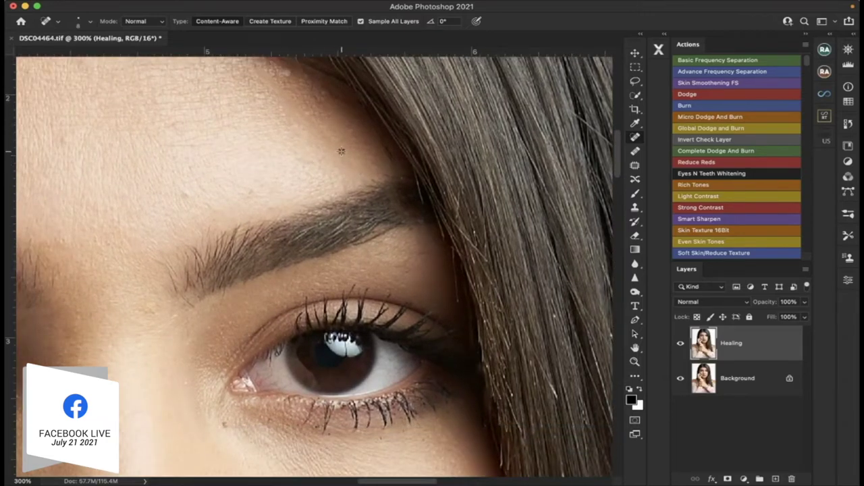
{"action": "scroll", "coordinate": [317, 131], "scroll_direction": "up", "scroll_amount": 2}
{"action": "scroll", "coordinate": [317, 132], "scroll_direction": "left", "scroll_amount": 2}
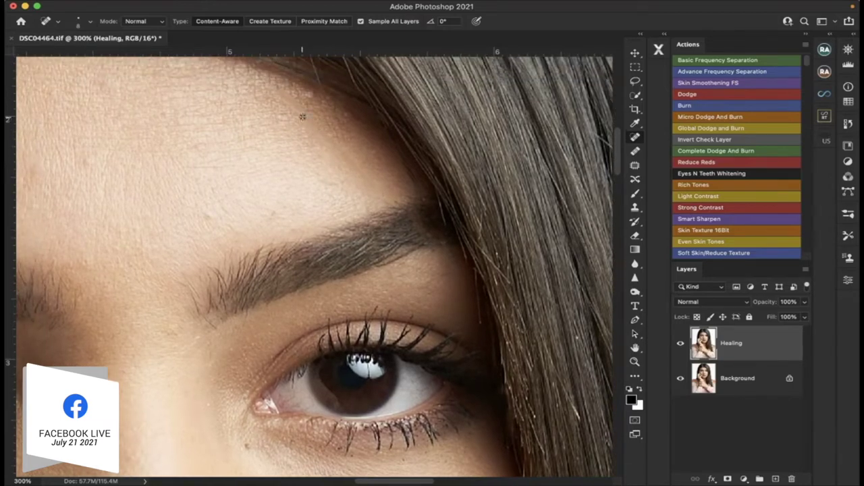
{"action": "left_click_drag", "start_coordinate": [304, 118], "coordinate": [289, 106]}
Try cloning clean skin over the forehead above the eyebrow with the Clone Stamp tool, and undo the stroke.
{"action": "left_click", "coordinate": [636, 209]}
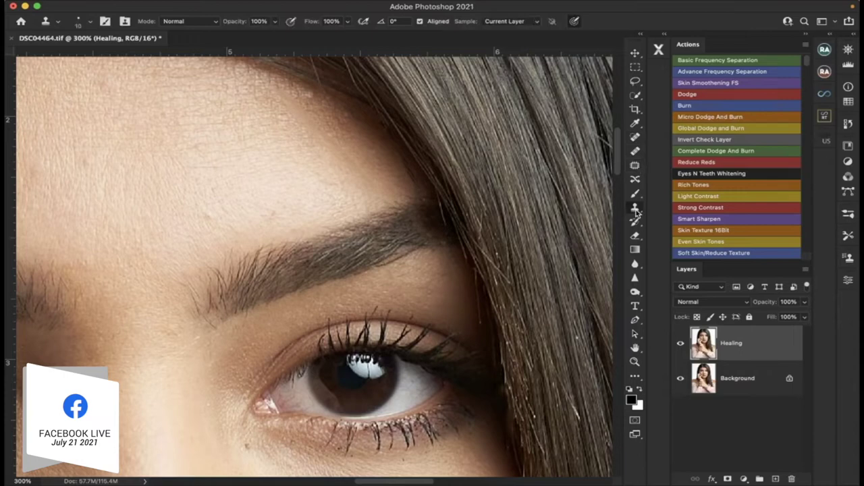
{"action": "left_click", "coordinate": [306, 173], "text": "alt"}
{"action": "mouse_move", "coordinate": [327, 154]}
{"action": "left_mouse_down"}
{"action": "mouse_move", "coordinate": [311, 132]}
{"action": "mouse_move", "coordinate": [311, 161]}
{"action": "left_mouse_up"}
{"action": "key", "text": "super+z"}
{"action": "scroll", "coordinate": [725, 146], "scroll_direction": "down", "scroll_amount": 4}
{"action": "scroll", "coordinate": [726, 146], "scroll_direction": "up", "scroll_amount": 4}
{"action": "left_click", "coordinate": [680, 378]}
{"action": "scroll", "coordinate": [398, 224], "scroll_direction": "up", "scroll_amount": 3}
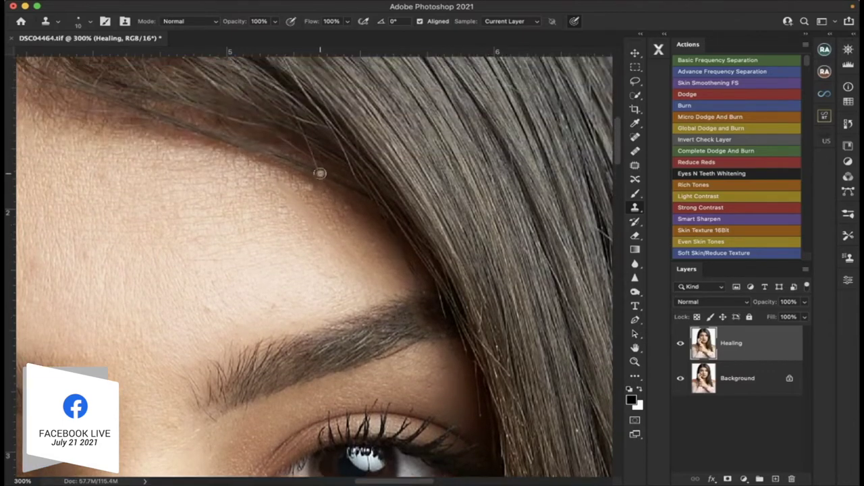
{"action": "left_click", "coordinate": [309, 220]}
Patch the strip of forehead skin beside the hairline with the smoother skin next to it using the Patch tool, and clear the selection.
{"action": "left_click", "coordinate": [635, 165]}
{"action": "mouse_move", "coordinate": [289, 181]}
{"action": "left_mouse_down"}
{"action": "mouse_move", "coordinate": [369, 258]}
{"action": "mouse_move", "coordinate": [379, 271]}
{"action": "mouse_move", "coordinate": [370, 282]}
{"action": "mouse_move", "coordinate": [301, 247]}
{"action": "mouse_move", "coordinate": [279, 213]}
{"action": "mouse_move", "coordinate": [289, 180]}
{"action": "left_mouse_up"}
{"action": "left_click_drag", "start_coordinate": [308, 226], "coordinate": [271, 234]}
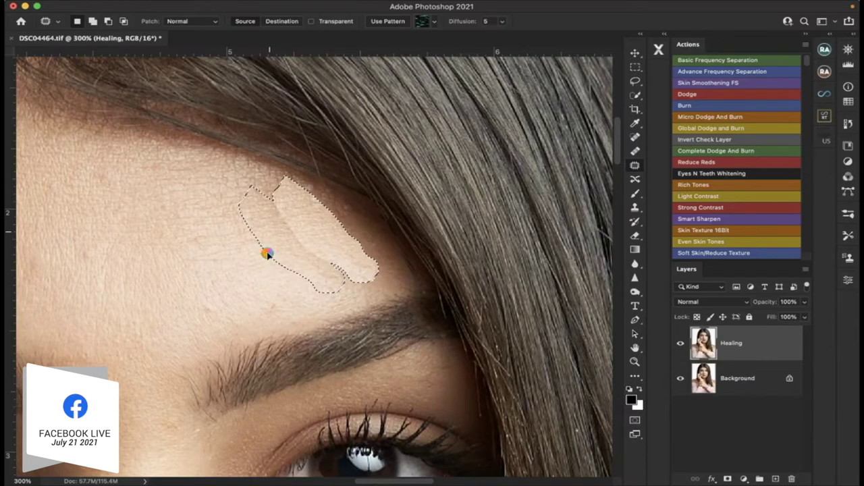
{"action": "key", "text": "ctrl+d"}
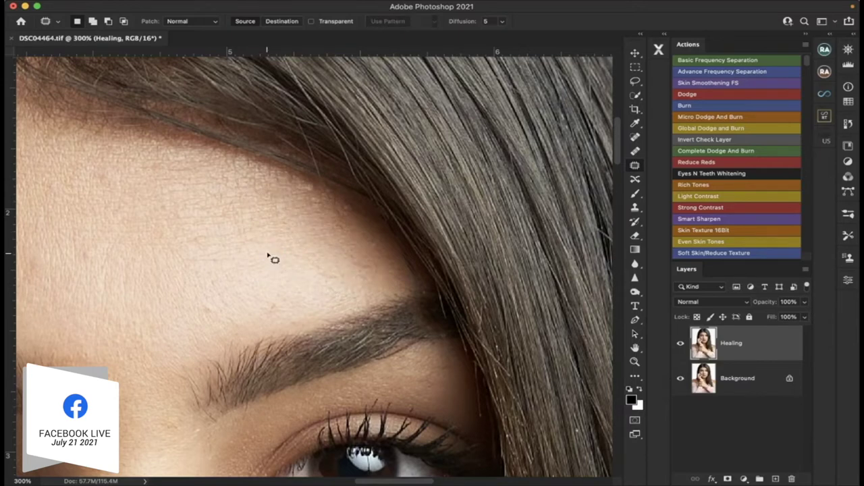
{"action": "mouse_move", "coordinate": [269, 246]}
{"action": "left_mouse_down"}
{"action": "mouse_move", "coordinate": [322, 231]}
{"action": "mouse_move", "coordinate": [341, 241]}
{"action": "mouse_move", "coordinate": [272, 246]}
{"action": "left_mouse_up"}
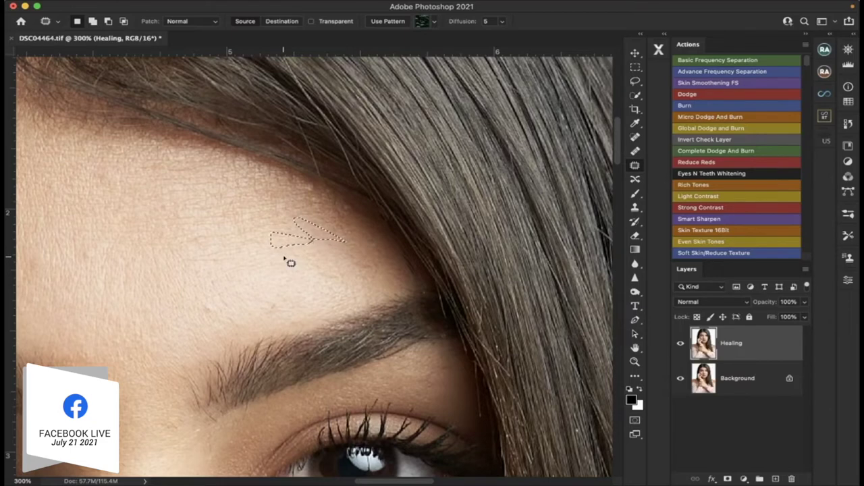
{"action": "key", "text": "ctrl+d"}
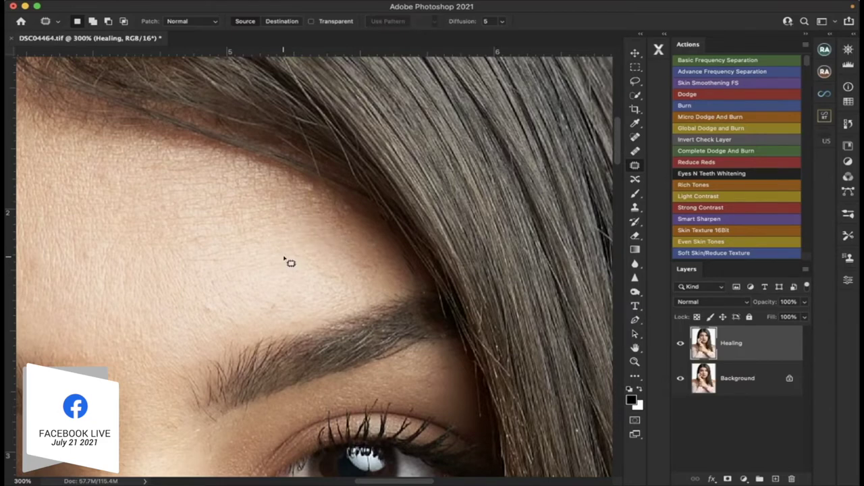
Patch the two small blemishes in the middle of the forehead with clean neighbouring skin and clear the selection.
{"action": "scroll", "coordinate": [290, 262], "scroll_direction": "left", "scroll_amount": 10}
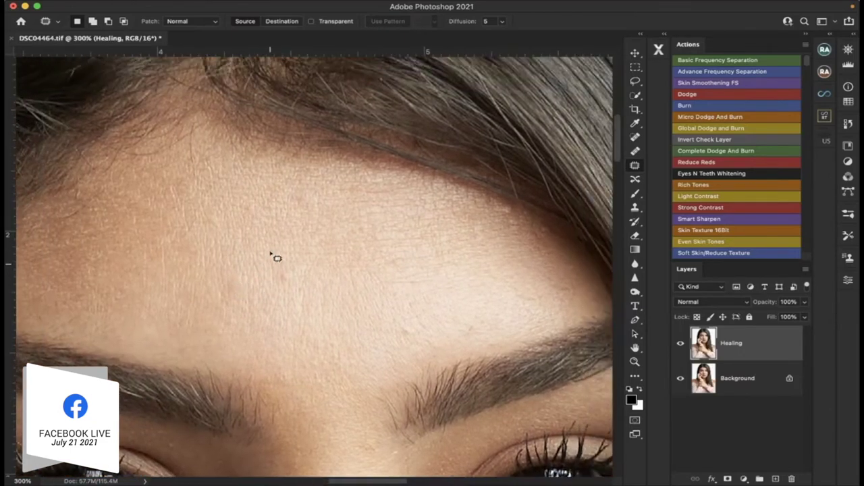
{"action": "mouse_move", "coordinate": [307, 197]}
{"action": "left_mouse_down"}
{"action": "mouse_move", "coordinate": [302, 212]}
{"action": "mouse_move", "coordinate": [313, 205]}
{"action": "mouse_move", "coordinate": [332, 213]}
{"action": "left_mouse_up"}
{"action": "mouse_move", "coordinate": [293, 275]}
{"action": "left_mouse_down"}
{"action": "mouse_move", "coordinate": [276, 282]}
{"action": "mouse_move", "coordinate": [291, 281]}
{"action": "left_mouse_up"}
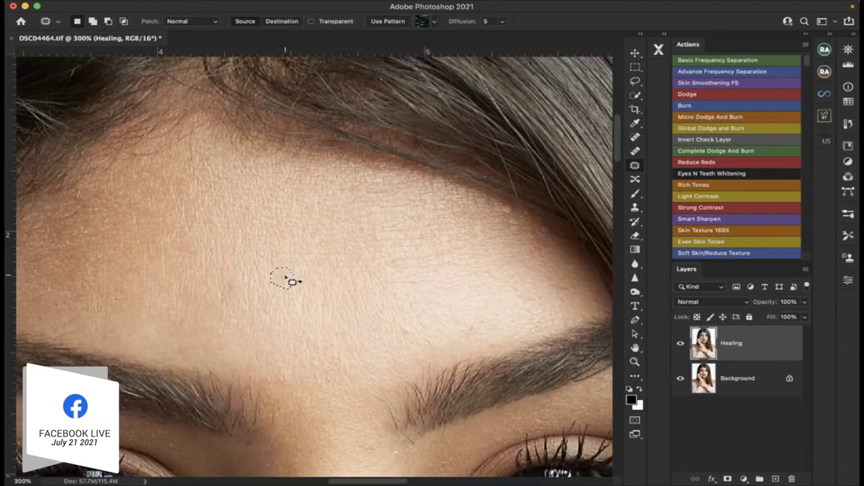
{"action": "key", "text": "super+d"}
Patch the two small spots on the forehead just above the inner half of the eyebrow nearest the hair.
{"action": "scroll", "coordinate": [243, 280], "scroll_direction": "down", "scroll_amount": 5}
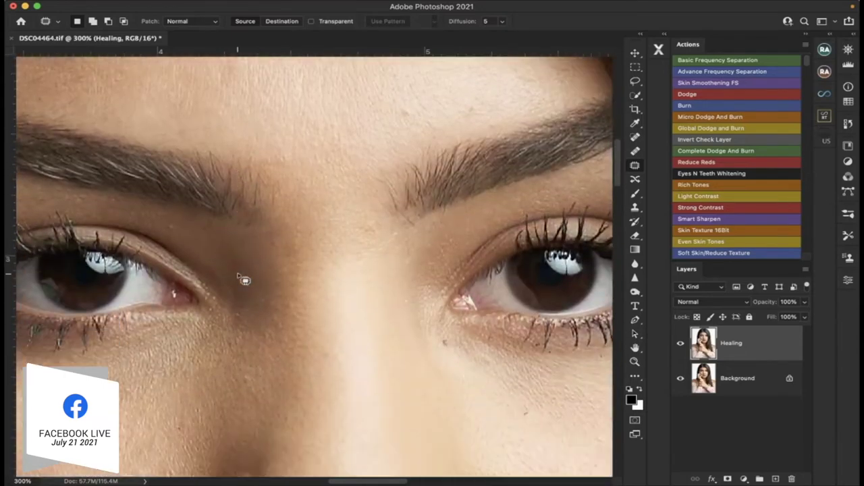
{"action": "scroll", "coordinate": [243, 280], "scroll_direction": "up", "scroll_amount": 3}
{"action": "scroll", "coordinate": [243, 281], "scroll_direction": "right", "scroll_amount": 2}
{"action": "mouse_move", "coordinate": [376, 181]}
{"action": "left_mouse_down"}
{"action": "mouse_move", "coordinate": [361, 189]}
{"action": "mouse_move", "coordinate": [375, 179]}
{"action": "left_mouse_up"}
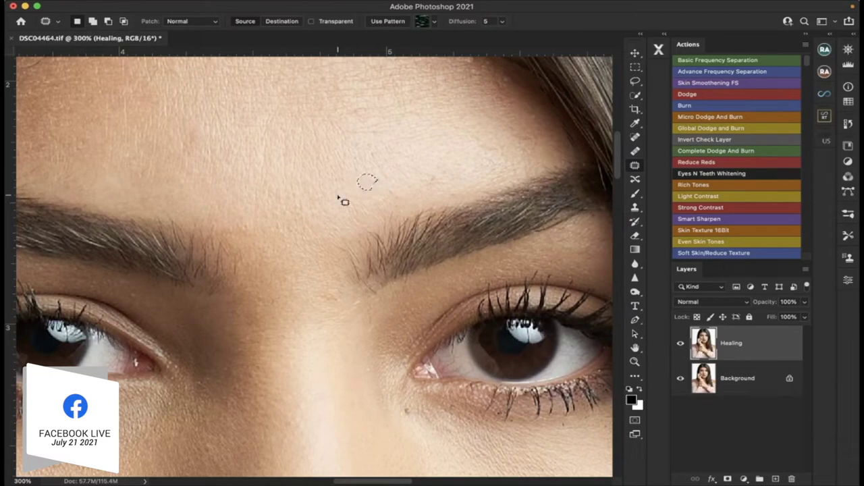
{"action": "key", "text": "super+d"}
{"action": "mouse_move", "coordinate": [429, 177]}
{"action": "left_mouse_down"}
{"action": "mouse_move", "coordinate": [444, 193]}
{"action": "mouse_move", "coordinate": [438, 183]}
{"action": "mouse_move", "coordinate": [395, 179]}
{"action": "left_mouse_up"}
{"action": "key", "text": "ctrl+d"}
Patch the dark mark below the inner eye corner and the small mark on the upper cheek beneath it.
{"action": "scroll", "coordinate": [396, 183], "scroll_direction": "down", "scroll_amount": 8}
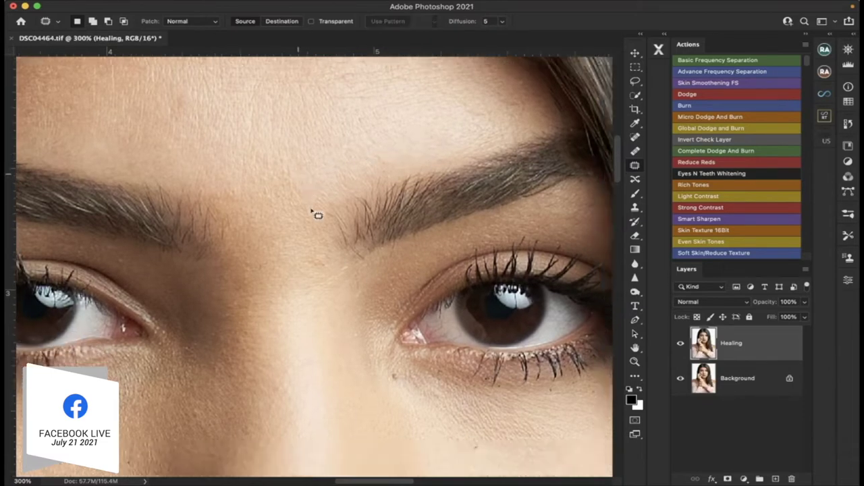
{"action": "mouse_move", "coordinate": [397, 172]}
{"action": "left_mouse_down"}
{"action": "mouse_move", "coordinate": [375, 177]}
{"action": "mouse_move", "coordinate": [394, 170]}
{"action": "mouse_move", "coordinate": [410, 187]}
{"action": "left_mouse_up"}
{"action": "key", "text": "ctrl+d"}
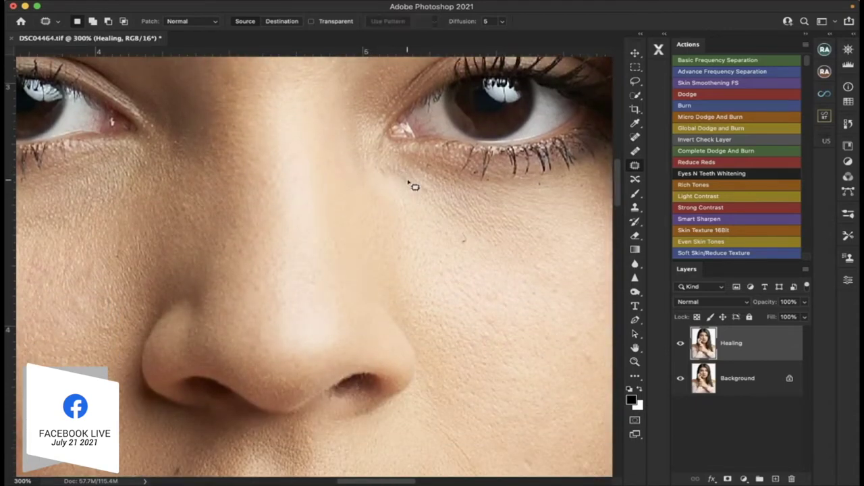
{"action": "scroll", "coordinate": [413, 187], "scroll_direction": "down", "scroll_amount": 3}
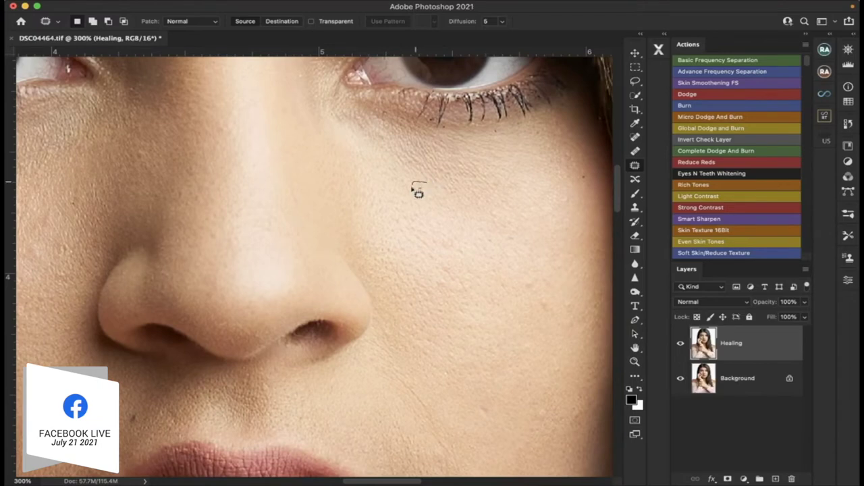
{"action": "left_click_drag", "start_coordinate": [430, 183], "coordinate": [423, 192]}
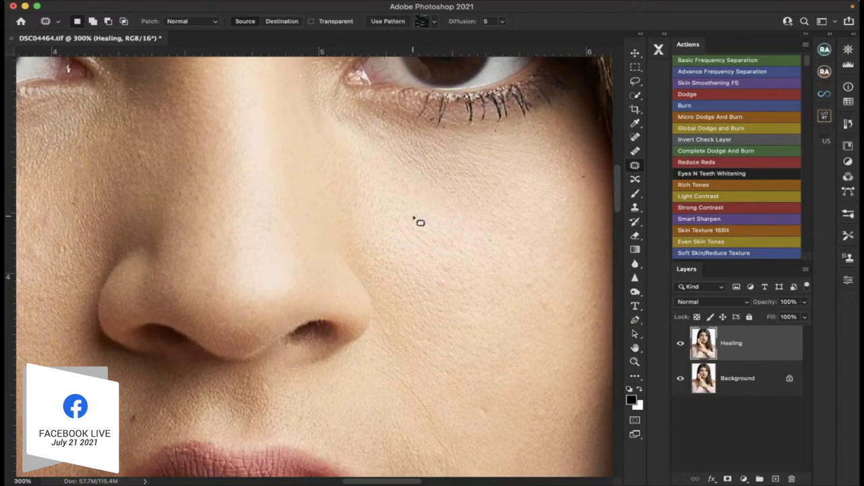
{"action": "key", "text": "ctrl+d"}
Patch the light spots on the shaded cheek beside and below the upper fingertip with nearby skin.
{"action": "scroll", "coordinate": [418, 222], "scroll_direction": "down", "scroll_amount": 10}
{"action": "scroll", "coordinate": [418, 222], "scroll_direction": "left", "scroll_amount": 8}
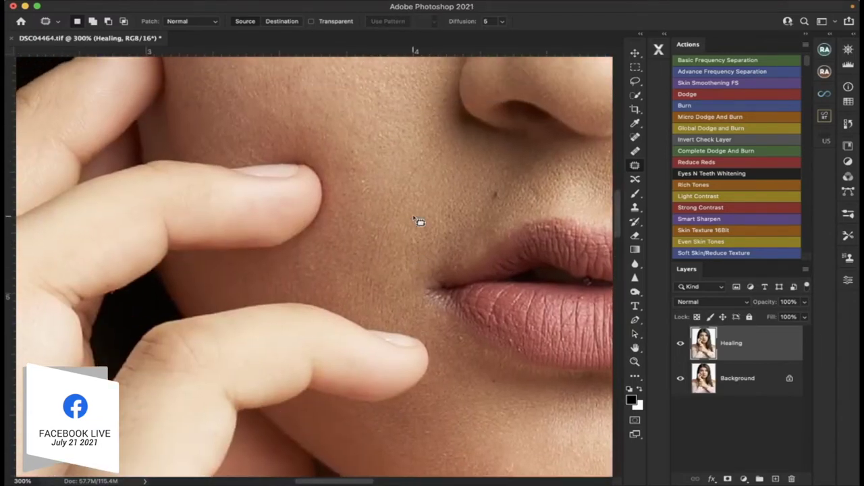
{"action": "scroll", "coordinate": [413, 220], "scroll_direction": "up", "scroll_amount": 1}
{"action": "mouse_move", "coordinate": [364, 191]}
{"action": "left_mouse_down"}
{"action": "mouse_move", "coordinate": [371, 201]}
{"action": "mouse_move", "coordinate": [364, 220]}
{"action": "mouse_move", "coordinate": [375, 224]}
{"action": "left_mouse_up"}
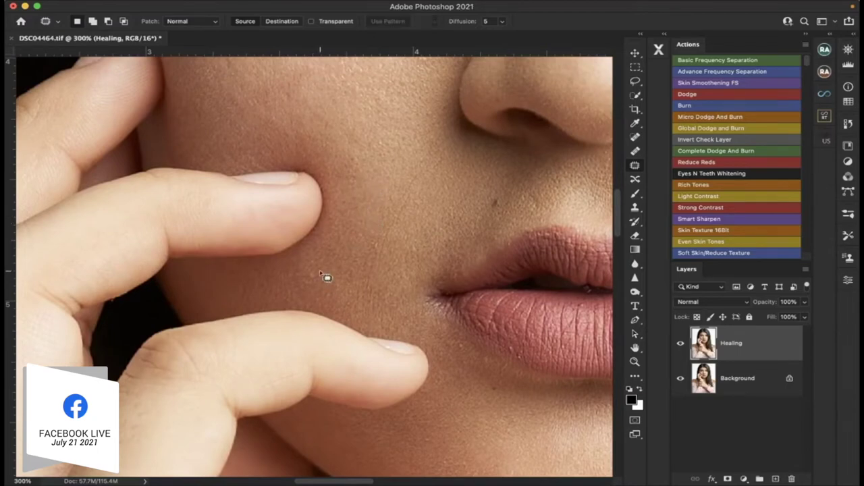
{"action": "mouse_move", "coordinate": [315, 270]}
{"action": "left_mouse_down"}
{"action": "mouse_move", "coordinate": [324, 282]}
{"action": "mouse_move", "coordinate": [340, 244]}
{"action": "mouse_move", "coordinate": [351, 249]}
{"action": "left_mouse_up"}
{"action": "key", "text": "ctrl+d"}
Examine the chin, neck, chest and raised hand for remaining skin blemishes.
{"action": "scroll", "coordinate": [351, 250], "scroll_direction": "down", "scroll_amount": 10}
{"action": "scroll", "coordinate": [351, 250], "scroll_direction": "down", "scroll_amount": 10}
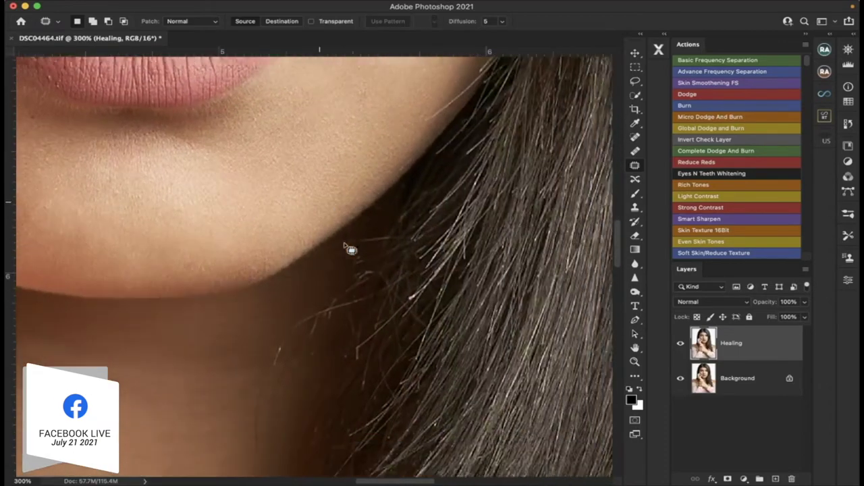
{"action": "scroll", "coordinate": [351, 250], "scroll_direction": "down", "scroll_amount": 10}
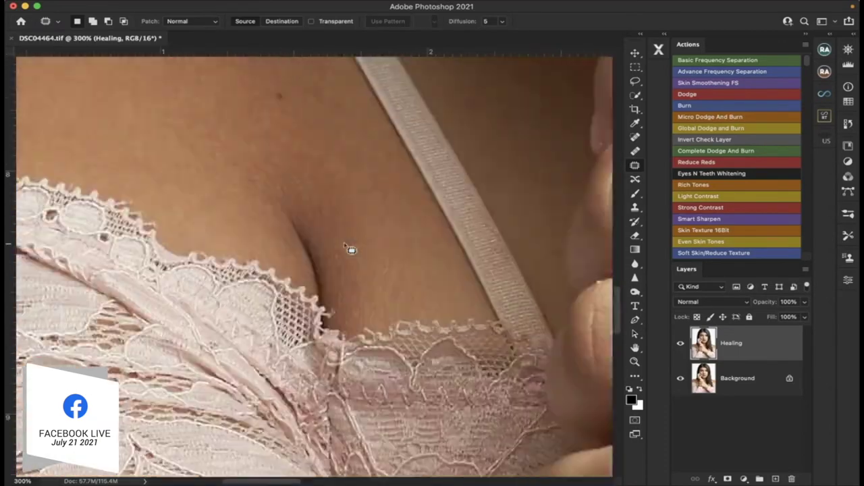
{"action": "scroll", "coordinate": [351, 250], "scroll_direction": "left", "scroll_amount": 10}
{"action": "scroll", "coordinate": [351, 250], "scroll_direction": "up", "scroll_amount": 10}
{"action": "scroll", "coordinate": [351, 249], "scroll_direction": "right", "scroll_amount": 5}
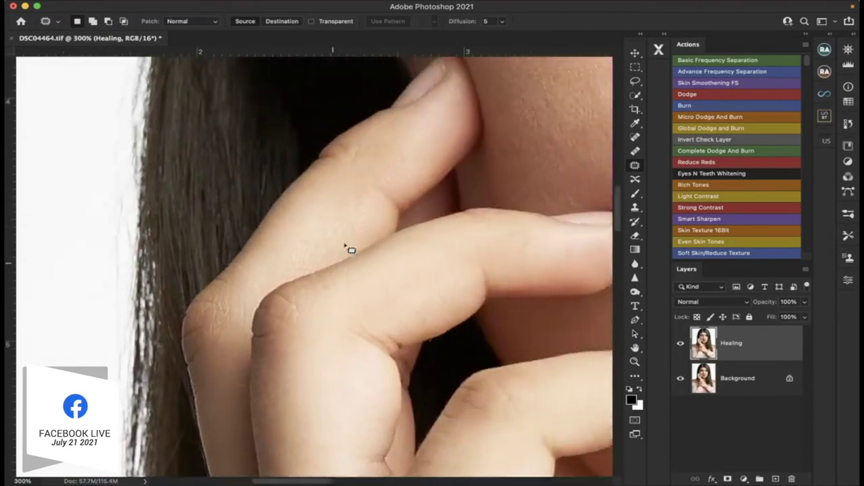
{"action": "scroll", "coordinate": [351, 250], "scroll_direction": "up", "scroll_amount": 2}
{"action": "scroll", "coordinate": [351, 251], "scroll_direction": "left", "scroll_amount": 2}
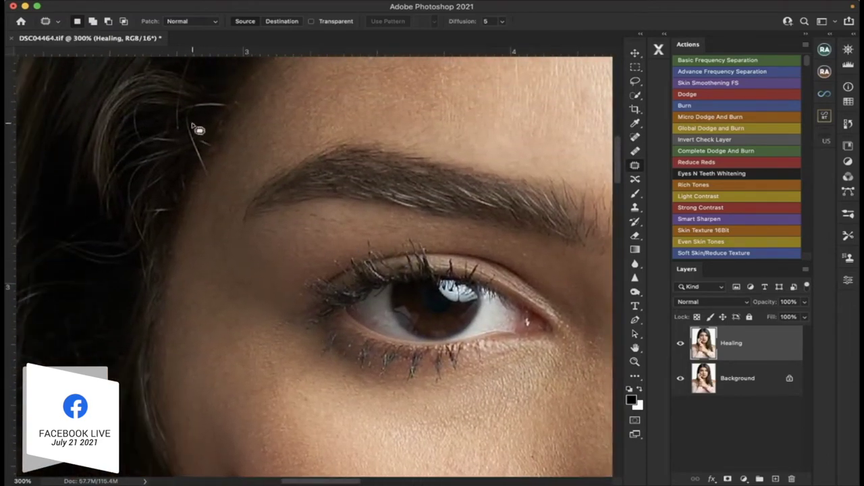
Patch out the bright stray hair strands at the temple beside the eyebrow tail and clear the selection.
{"action": "mouse_move", "coordinate": [192, 125]}
{"action": "left_mouse_down"}
{"action": "mouse_move", "coordinate": [222, 187]}
{"action": "mouse_move", "coordinate": [209, 179]}
{"action": "left_mouse_up"}
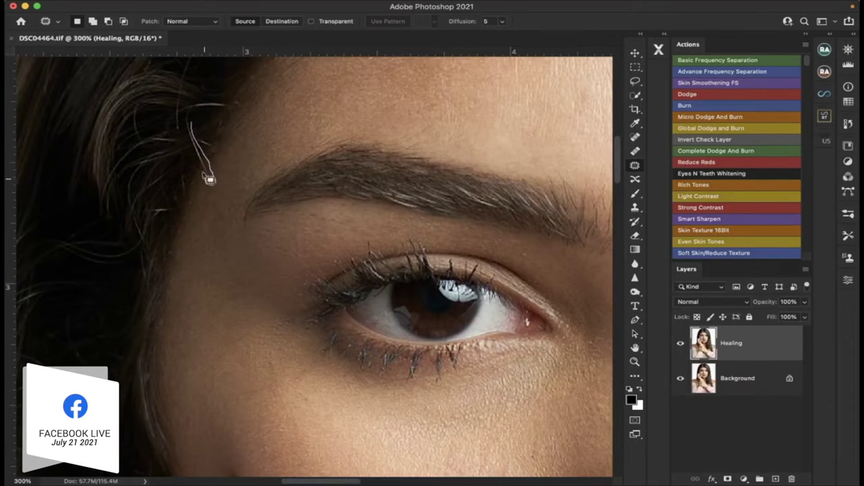
{"action": "left_click_drag", "start_coordinate": [195, 150], "coordinate": [191, 125]}
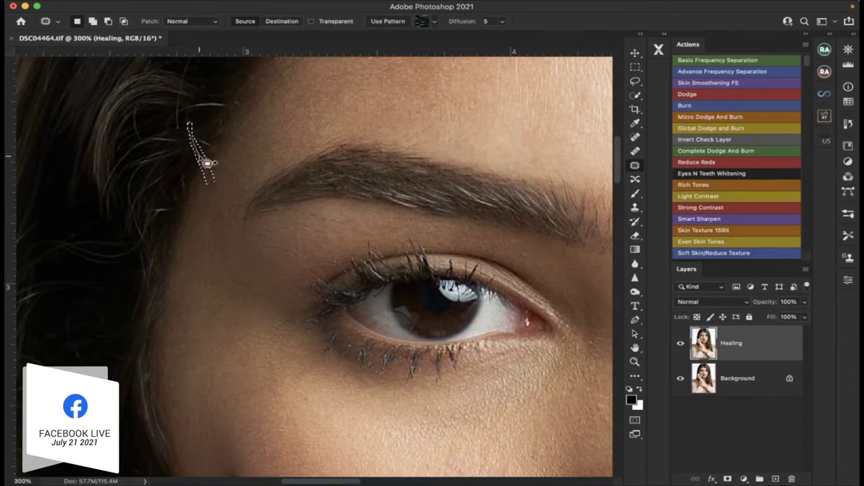
{"action": "key", "text": "ctrl+d"}
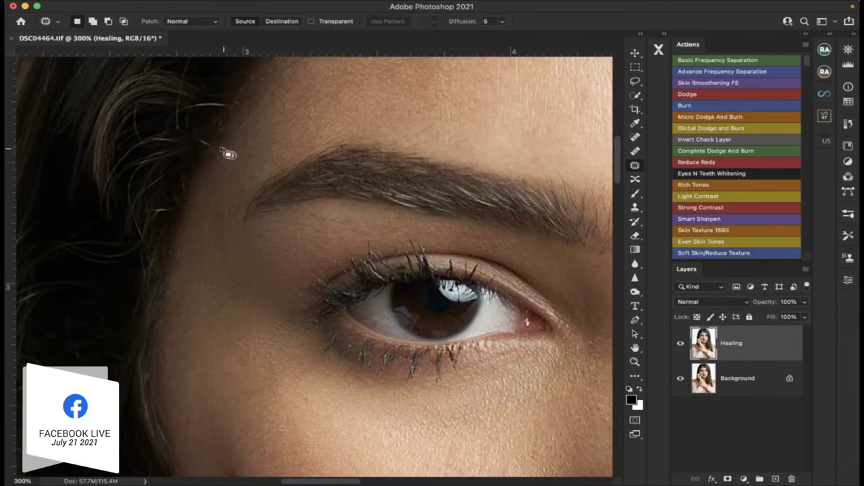
{"action": "left_click_drag", "start_coordinate": [195, 143], "coordinate": [217, 151]}
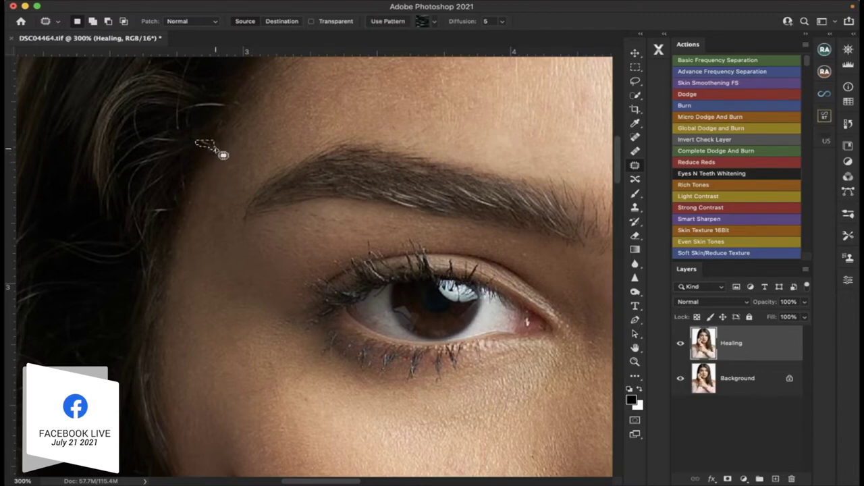
{"action": "mouse_move", "coordinate": [230, 99]}
{"action": "left_mouse_down"}
{"action": "mouse_move", "coordinate": [237, 102]}
{"action": "mouse_move", "coordinate": [199, 110]}
{"action": "mouse_move", "coordinate": [205, 123]}
{"action": "mouse_move", "coordinate": [233, 108]}
{"action": "left_mouse_up"}
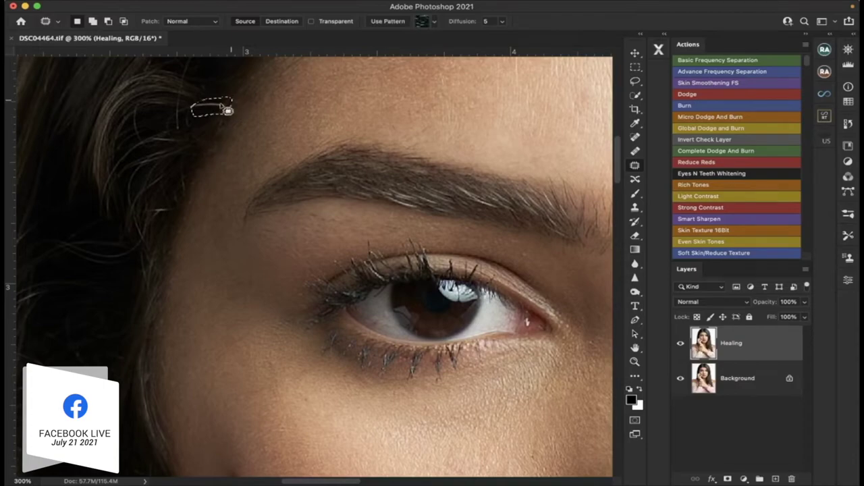
{"action": "left_click", "coordinate": [221, 130]}
Look over the forehead and hairline once more, and fit the whole portrait in view.
{"action": "scroll", "coordinate": [264, 128], "scroll_direction": "up", "scroll_amount": 10}
{"action": "scroll", "coordinate": [264, 128], "scroll_direction": "right", "scroll_amount": 6}
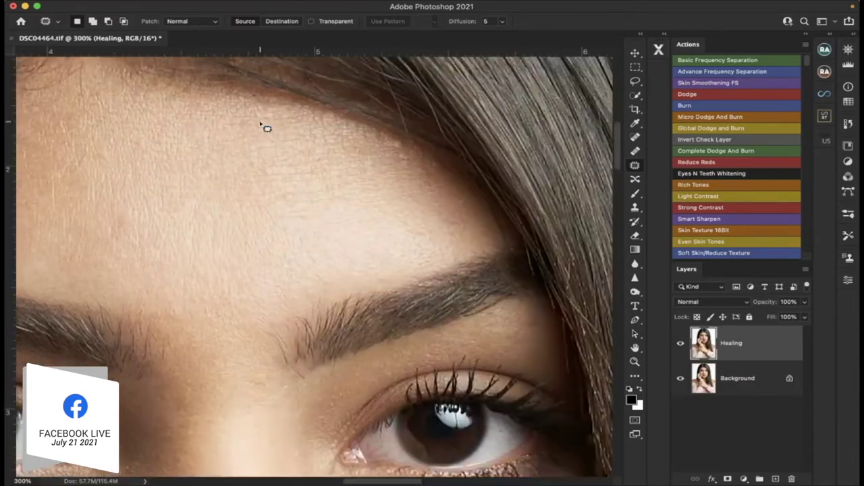
{"action": "scroll", "coordinate": [265, 127], "scroll_direction": "down", "scroll_amount": 5}
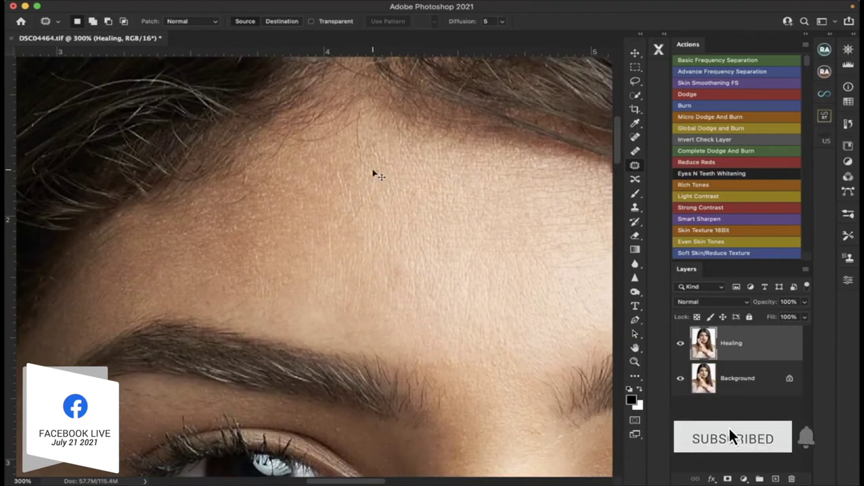
{"action": "key", "text": "super+0"}
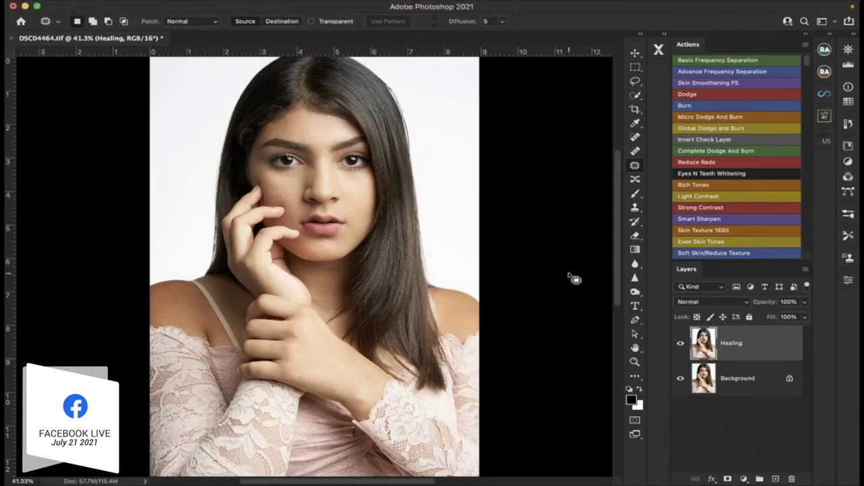
Run the Head Shot skin retouch from Pro Workflow X and dismiss its brush instructions.
{"action": "left_click", "coordinate": [665, 37]}
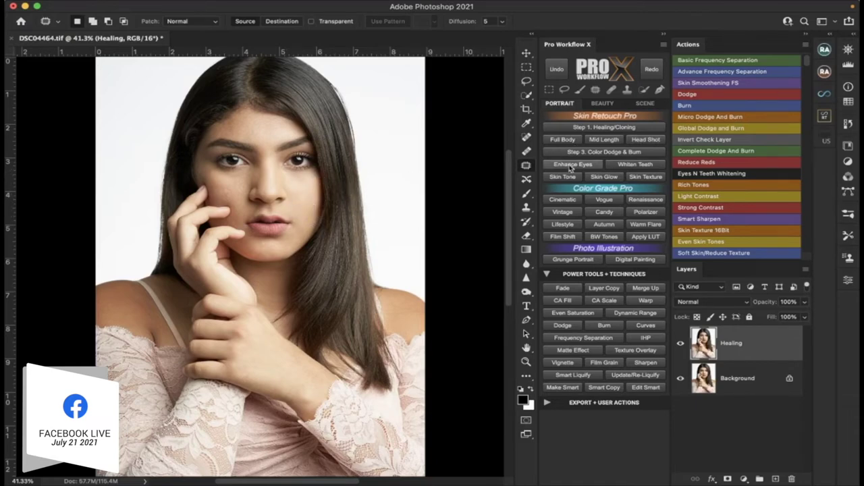
{"action": "left_click", "coordinate": [648, 140]}
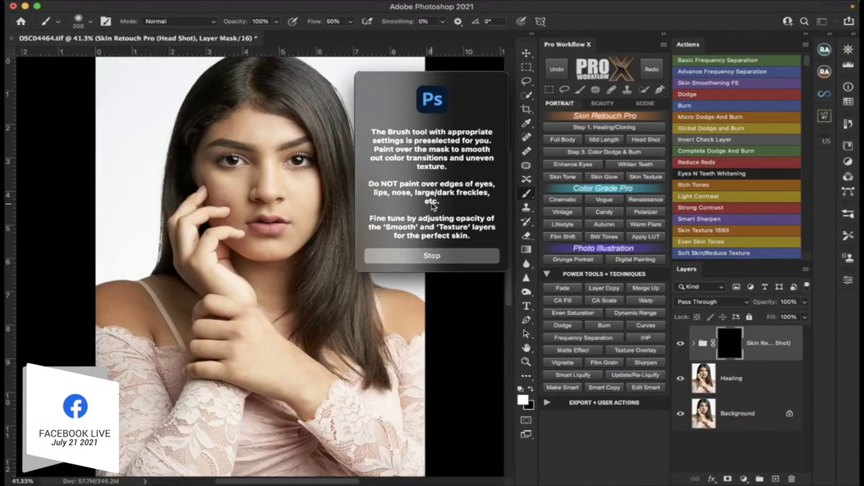
{"action": "left_click", "coordinate": [432, 256]}
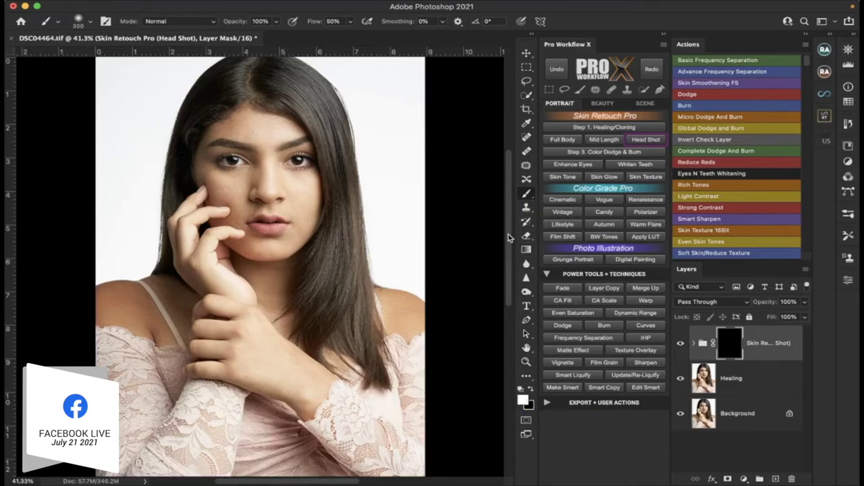
Reduce the brush to 90 px and paint the forehead on the Skin Retouch Pro (Head Shot) mask at 100% zoom.
{"action": "left_click", "coordinate": [526, 364]}
{"action": "left_click", "coordinate": [245, 202]}
{"action": "left_click", "coordinate": [245, 202]}
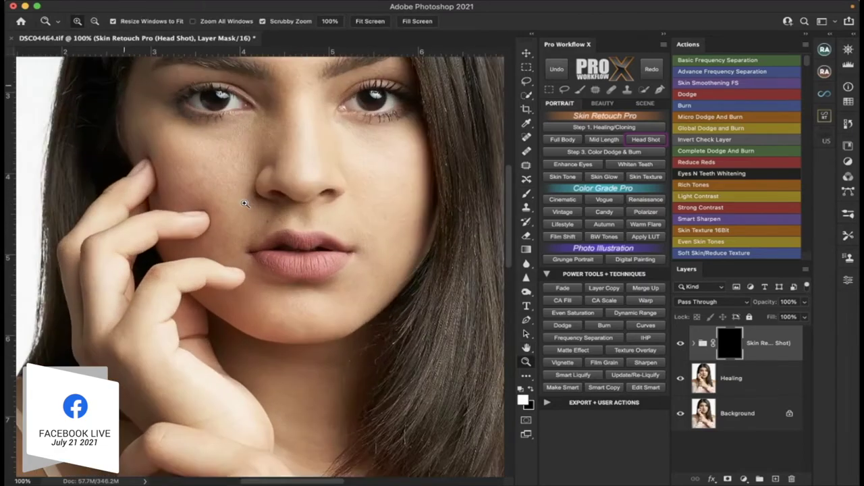
{"action": "left_click", "coordinate": [245, 202]}
{"action": "scroll", "coordinate": [245, 201], "scroll_direction": "up", "scroll_amount": 2}
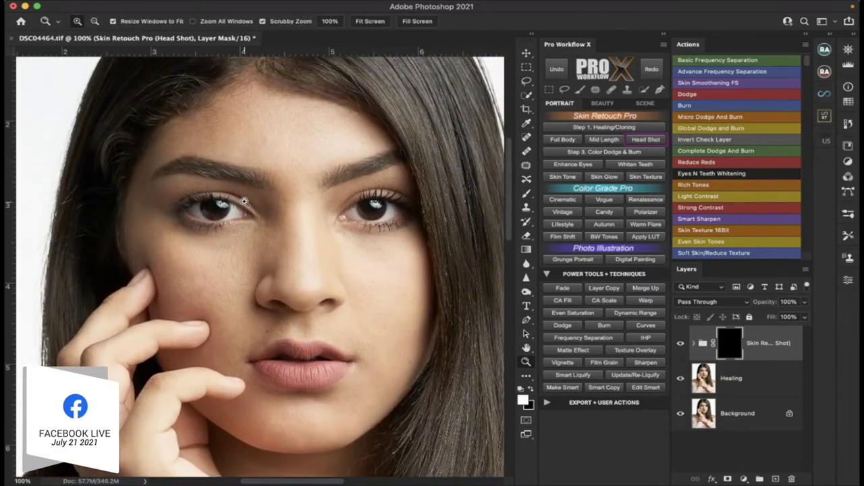
{"action": "left_click", "coordinate": [526, 194]}
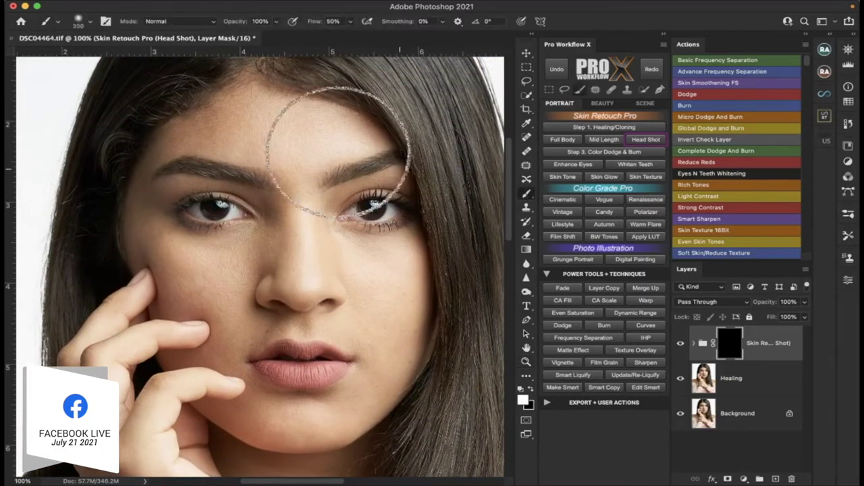
{"action": "key", "text": "bracketleft"}
{"action": "key", "text": "bracketleft"}
{"action": "key", "text": "bracketleft"}
{"action": "key", "text": "bracketleft"}
{"action": "key", "text": "bracketleft"}
{"action": "key", "text": "bracketleft"}
{"action": "key", "text": "bracketleft"}
{"action": "key", "text": "bracketleft"}
{"action": "key", "text": "bracketleft"}
{"action": "key", "text": "bracketleft"}
{"action": "key", "text": "bracketleft"}
{"action": "key", "text": "bracketleft"}
{"action": "key", "text": "bracketleft"}
{"action": "key", "text": "bracketleft"}
{"action": "key", "text": "bracketleft"}
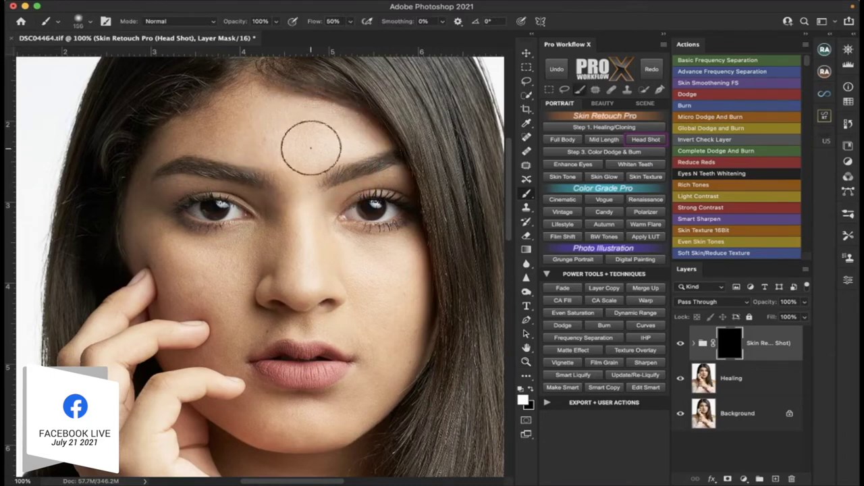
{"action": "key", "text": "bracketright"}
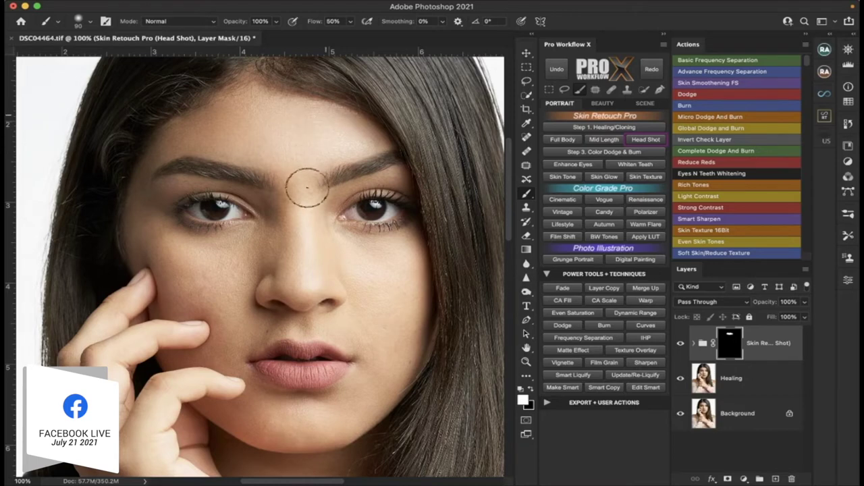
Paint white on the group mask along the nose bridge and over both cheeks and the chin to smooth the skin.
{"action": "mouse_move", "coordinate": [301, 259]}
{"action": "left_mouse_down"}
{"action": "mouse_move", "coordinate": [302, 290]}
{"action": "mouse_move", "coordinate": [302, 268]}
{"action": "left_mouse_up"}
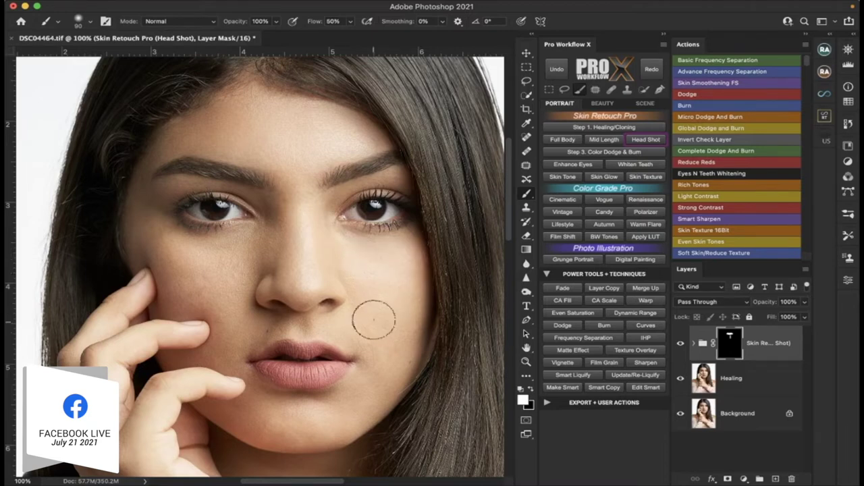
{"action": "scroll", "coordinate": [372, 315], "scroll_direction": "down", "scroll_amount": 3}
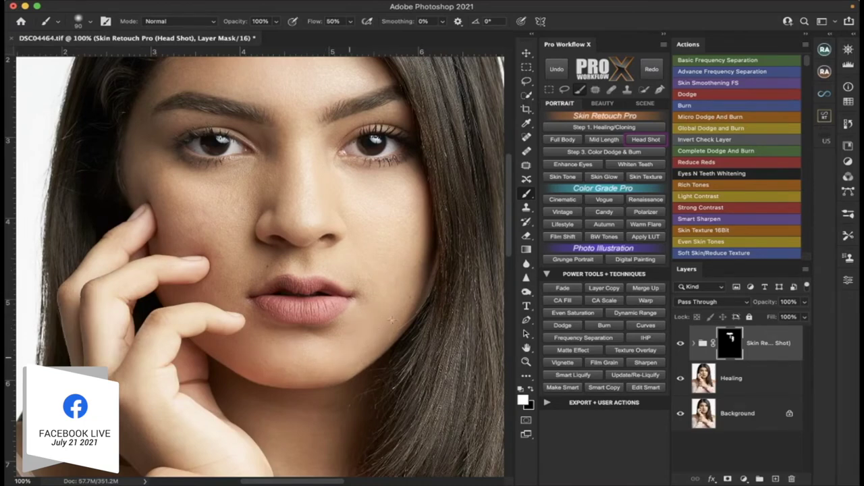
{"action": "mouse_move", "coordinate": [399, 299]}
{"action": "left_mouse_down"}
{"action": "mouse_move", "coordinate": [262, 302]}
{"action": "mouse_move", "coordinate": [171, 292]}
{"action": "left_mouse_up"}
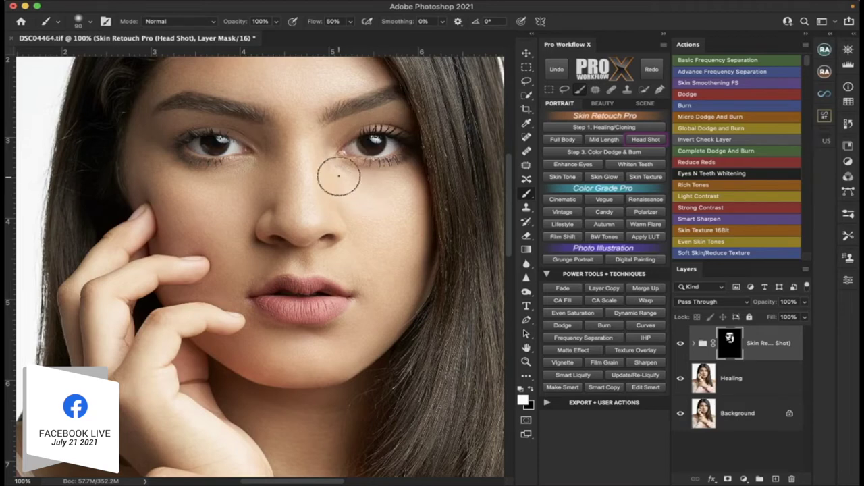
Paint white on the Skin Retouch Pro (Head Shot) mask over the neck and the skin of both hands.
{"action": "scroll", "coordinate": [360, 197], "scroll_direction": "down", "scroll_amount": 5}
{"action": "scroll", "coordinate": [360, 196], "scroll_direction": "down", "scroll_amount": 1}
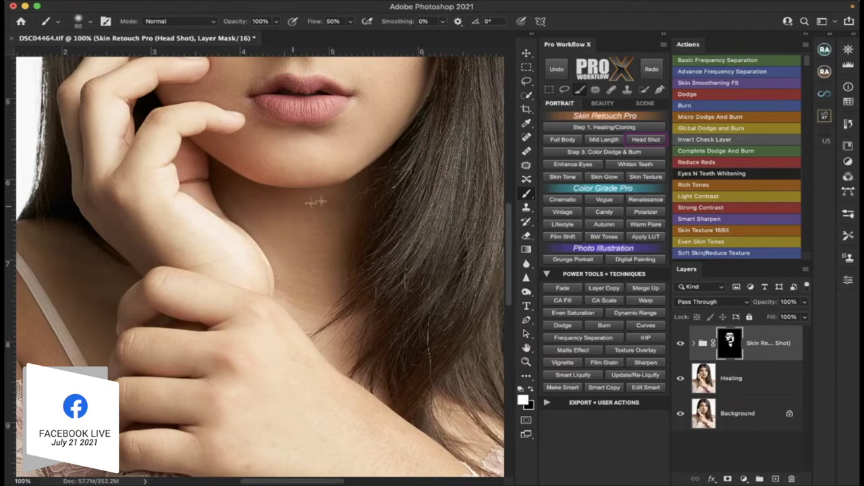
{"action": "scroll", "coordinate": [328, 198], "scroll_direction": "down", "scroll_amount": 8}
{"action": "scroll", "coordinate": [328, 198], "scroll_direction": "up", "scroll_amount": 4}
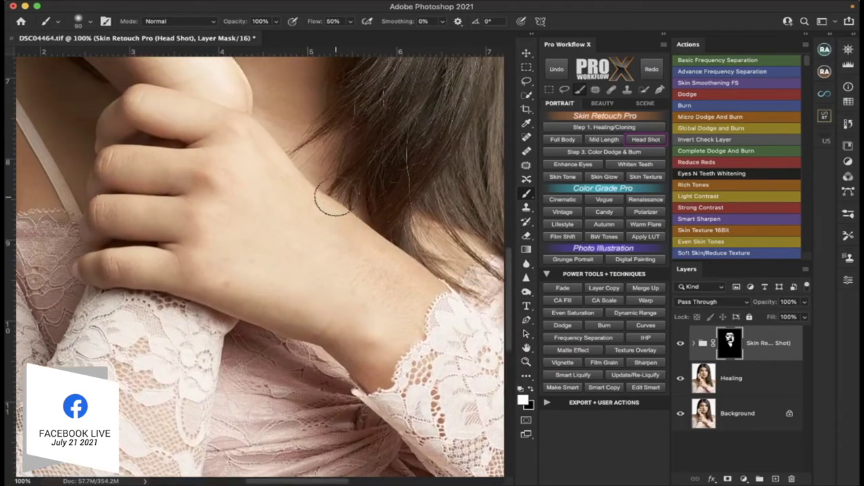
{"action": "scroll", "coordinate": [338, 227], "scroll_direction": "up", "scroll_amount": 3}
{"action": "scroll", "coordinate": [276, 210], "scroll_direction": "down", "scroll_amount": 2}
{"action": "scroll", "coordinate": [275, 211], "scroll_direction": "left", "scroll_amount": 2}
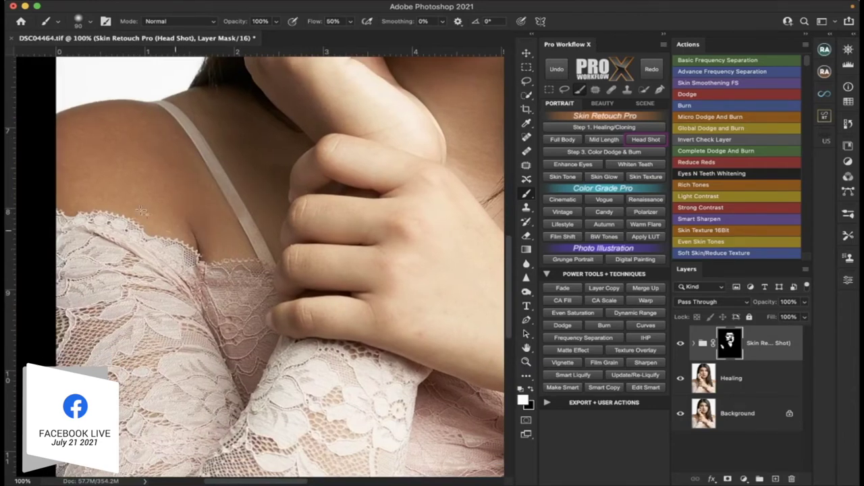
Enlarge the brush to 150 px and paint white on the group mask over both bare shoulders.
{"action": "scroll", "coordinate": [93, 189], "scroll_direction": "left", "scroll_amount": 5}
{"action": "scroll", "coordinate": [92, 189], "scroll_direction": "up", "scroll_amount": 1}
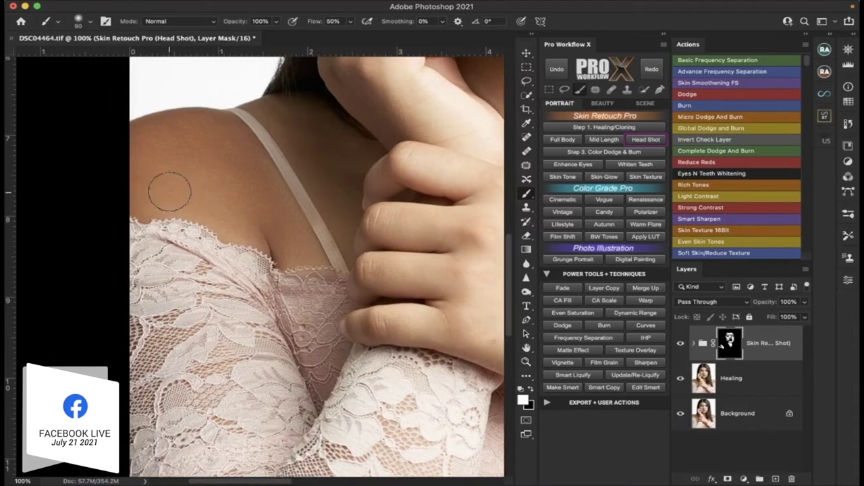
{"action": "left_click_drag", "start_coordinate": [169, 192], "coordinate": [170, 187]}
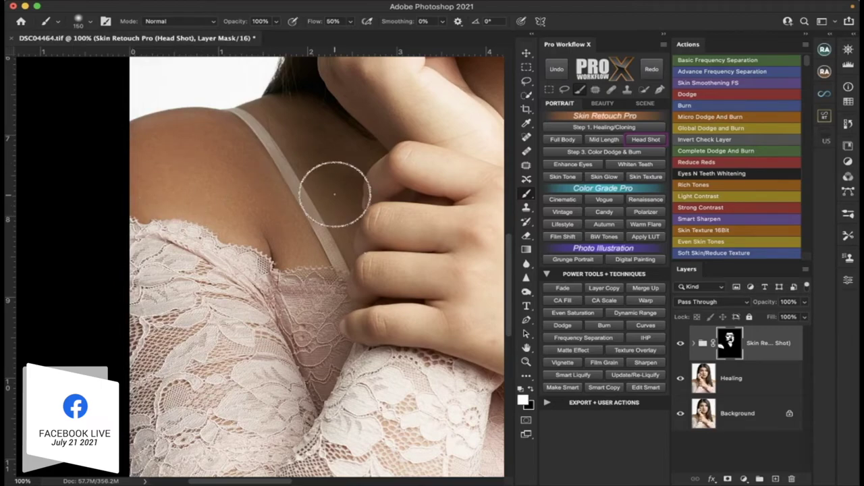
{"action": "scroll", "coordinate": [339, 190], "scroll_direction": "right", "scroll_amount": 10}
{"action": "scroll", "coordinate": [335, 194], "scroll_direction": "down", "scroll_amount": 5}
{"action": "scroll", "coordinate": [335, 193], "scroll_direction": "right", "scroll_amount": 8}
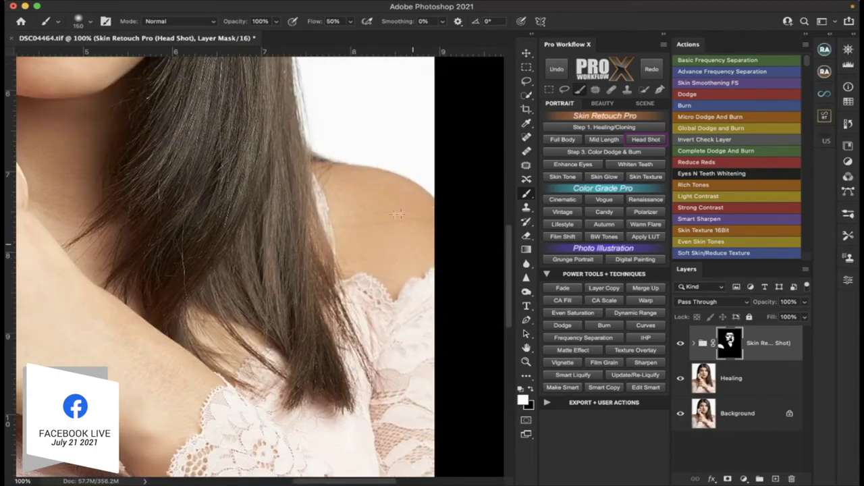
Return to the face and compare it with the Skin Retouch Pro (Head Shot) group hidden and shown.
{"action": "scroll", "coordinate": [212, 222], "scroll_direction": "up", "scroll_amount": 10}
{"action": "scroll", "coordinate": [212, 223], "scroll_direction": "left", "scroll_amount": 5}
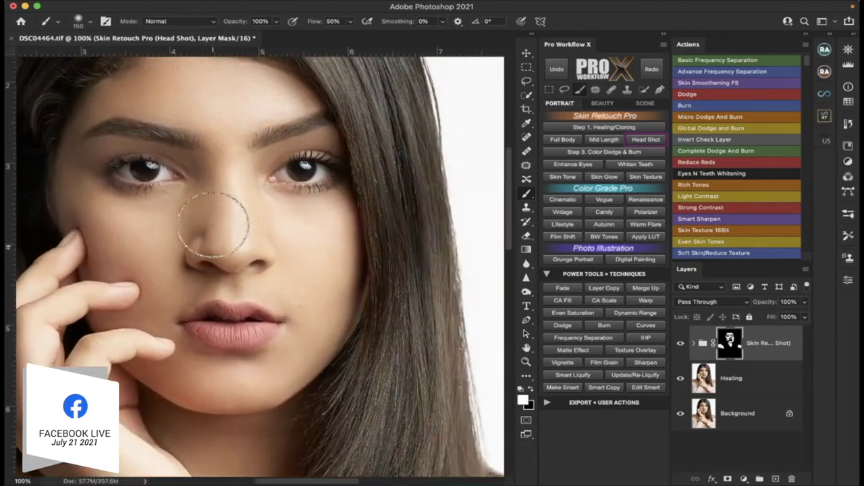
{"action": "scroll", "coordinate": [213, 222], "scroll_direction": "right", "scroll_amount": 5}
{"action": "scroll", "coordinate": [216, 223], "scroll_direction": "left", "scroll_amount": 2}
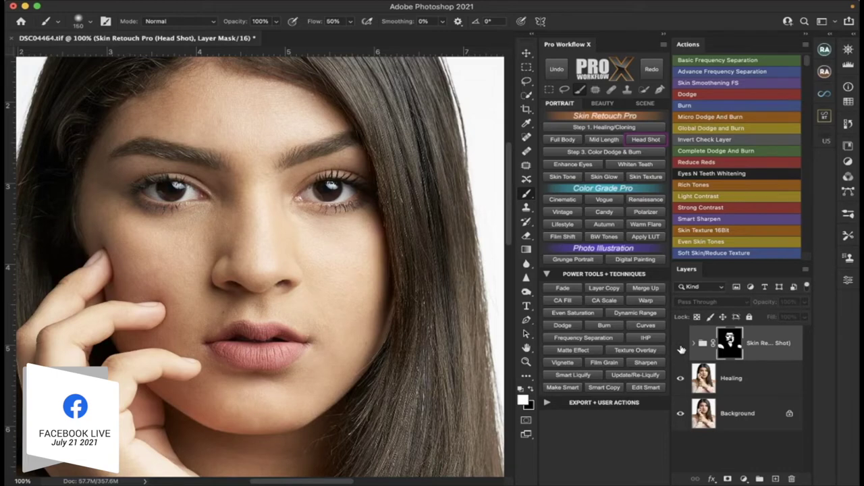
{"action": "left_click", "coordinate": [681, 344]}
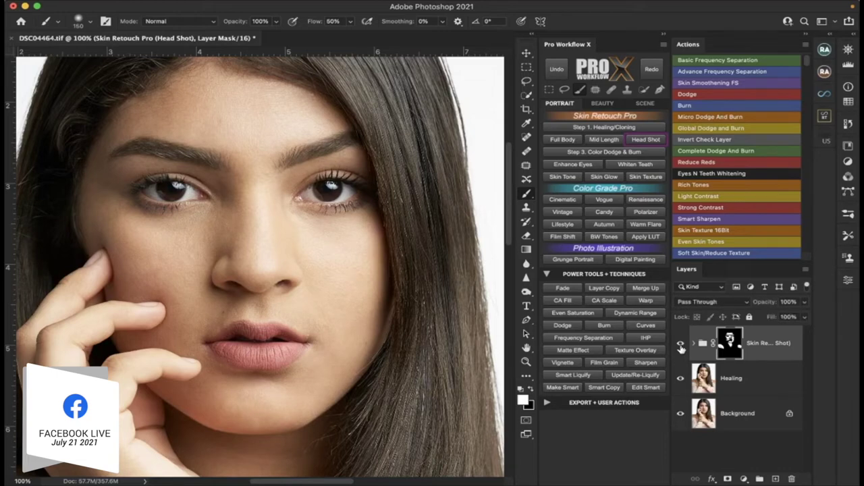
Display the Head Shot group mask alone and fill the unpainted gaps across the forehead, nose, cheeks and chin with white.
{"action": "left_click", "coordinate": [729, 341], "text": "alt"}
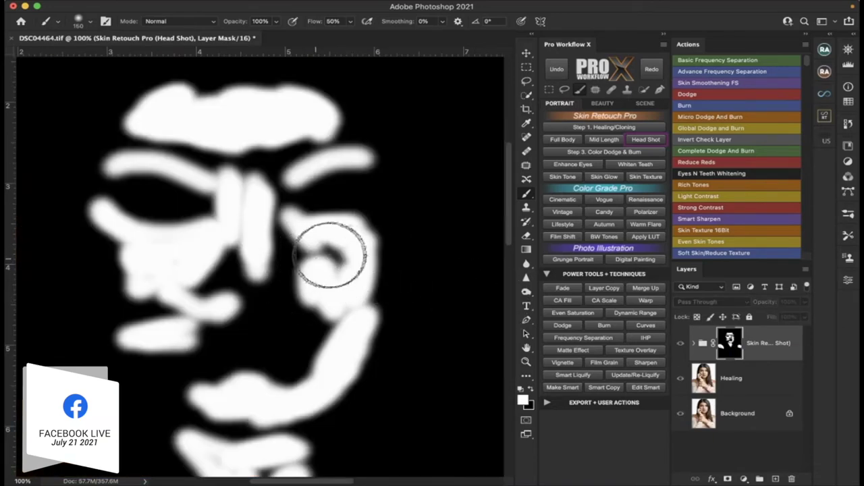
{"action": "mouse_move", "coordinate": [336, 256]}
{"action": "left_mouse_down"}
{"action": "mouse_move", "coordinate": [308, 250]}
{"action": "mouse_move", "coordinate": [285, 231]}
{"action": "mouse_move", "coordinate": [265, 169]}
{"action": "mouse_move", "coordinate": [297, 145]}
{"action": "mouse_move", "coordinate": [338, 137]}
{"action": "mouse_move", "coordinate": [252, 146]}
{"action": "mouse_move", "coordinate": [230, 169]}
{"action": "mouse_move", "coordinate": [147, 144]}
{"action": "mouse_move", "coordinate": [128, 149]}
{"action": "mouse_move", "coordinate": [135, 131]}
{"action": "left_mouse_up"}
{"action": "mouse_move", "coordinate": [121, 266]}
{"action": "left_mouse_down"}
{"action": "mouse_move", "coordinate": [155, 261]}
{"action": "mouse_move", "coordinate": [115, 236]}
{"action": "mouse_move", "coordinate": [125, 262]}
{"action": "mouse_move", "coordinate": [106, 231]}
{"action": "mouse_move", "coordinate": [148, 282]}
{"action": "mouse_move", "coordinate": [203, 272]}
{"action": "mouse_move", "coordinate": [212, 286]}
{"action": "mouse_move", "coordinate": [320, 283]}
{"action": "mouse_move", "coordinate": [338, 317]}
{"action": "mouse_move", "coordinate": [230, 375]}
{"action": "mouse_move", "coordinate": [179, 361]}
{"action": "mouse_move", "coordinate": [135, 303]}
{"action": "mouse_move", "coordinate": [170, 324]}
{"action": "mouse_move", "coordinate": [131, 328]}
{"action": "mouse_move", "coordinate": [116, 288]}
{"action": "mouse_move", "coordinate": [145, 318]}
{"action": "mouse_move", "coordinate": [222, 337]}
{"action": "mouse_move", "coordinate": [290, 255]}
{"action": "mouse_move", "coordinate": [249, 243]}
{"action": "mouse_move", "coordinate": [245, 196]}
{"action": "mouse_move", "coordinate": [293, 235]}
{"action": "mouse_move", "coordinate": [362, 270]}
{"action": "mouse_move", "coordinate": [328, 360]}
{"action": "left_mouse_up"}
Fill the mask's gaps on the neck and under the chin with white, and return to the normal image view.
{"action": "scroll", "coordinate": [331, 363], "scroll_direction": "down", "scroll_amount": 5}
{"action": "scroll", "coordinate": [331, 362], "scroll_direction": "left", "scroll_amount": 2}
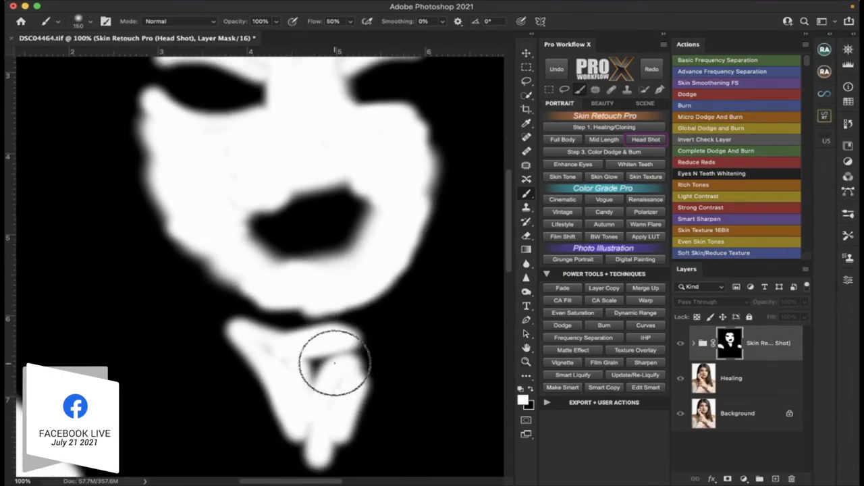
{"action": "scroll", "coordinate": [324, 353], "scroll_direction": "down", "scroll_amount": 2}
{"action": "left_click_drag", "start_coordinate": [325, 353], "coordinate": [325, 338]}
{"action": "scroll", "coordinate": [323, 341], "scroll_direction": "down", "scroll_amount": 1}
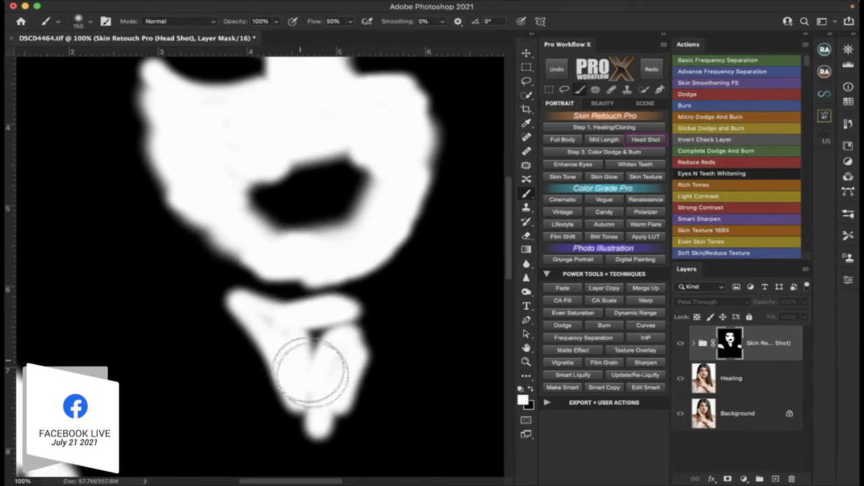
{"action": "scroll", "coordinate": [314, 355], "scroll_direction": "down", "scroll_amount": 6}
{"action": "scroll", "coordinate": [318, 356], "scroll_direction": "up", "scroll_amount": 8}
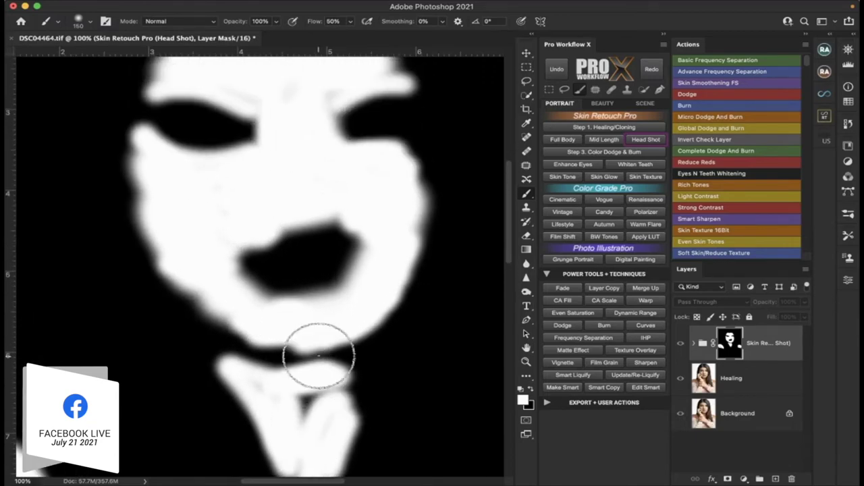
{"action": "mouse_move", "coordinate": [305, 364]}
{"action": "left_mouse_down"}
{"action": "mouse_move", "coordinate": [298, 343]}
{"action": "mouse_move", "coordinate": [265, 339]}
{"action": "mouse_move", "coordinate": [235, 365]}
{"action": "mouse_move", "coordinate": [223, 326]}
{"action": "mouse_move", "coordinate": [294, 383]}
{"action": "mouse_move", "coordinate": [338, 360]}
{"action": "mouse_move", "coordinate": [299, 437]}
{"action": "left_mouse_up"}
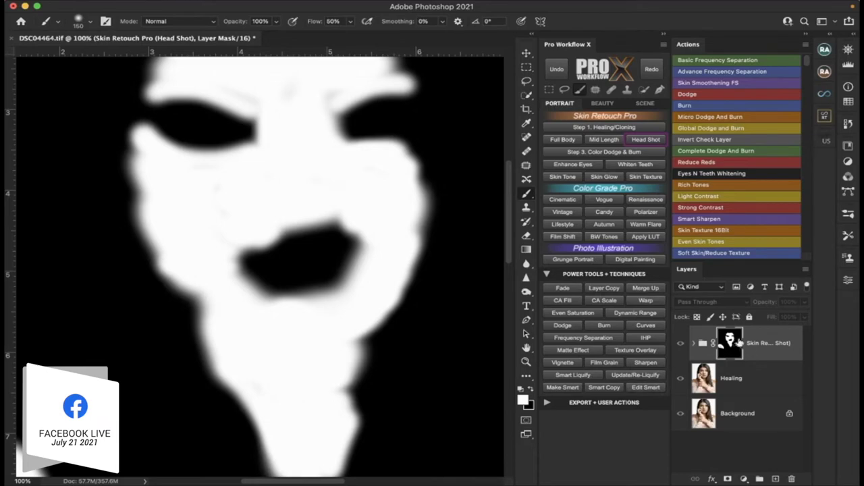
{"action": "left_click", "coordinate": [729, 343], "text": "alt"}
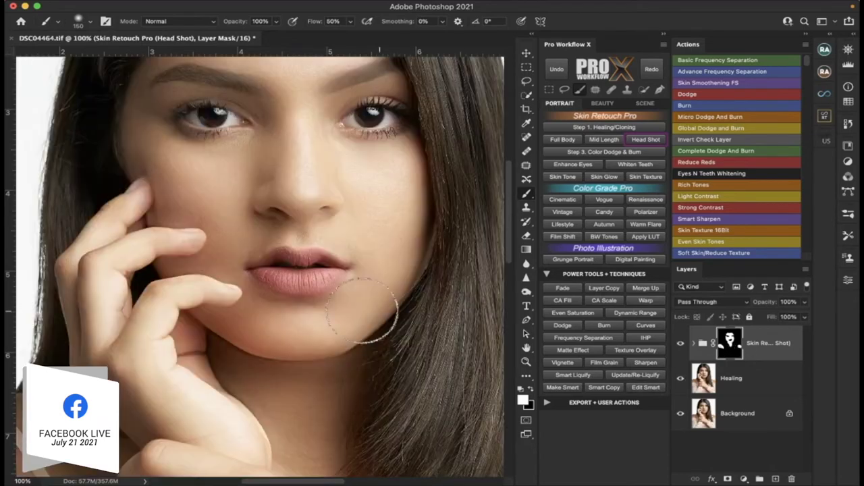
Zoom out to 62% and compare the portrait with the Skin Retouch Pro (Head Shot) group hidden and shown.
{"action": "scroll", "coordinate": [367, 308], "scroll_direction": "down", "scroll_amount": 5}
{"action": "scroll", "coordinate": [357, 289], "scroll_direction": "up", "scroll_amount": 5}
{"action": "scroll", "coordinate": [362, 309], "scroll_direction": "up", "scroll_amount": 2}
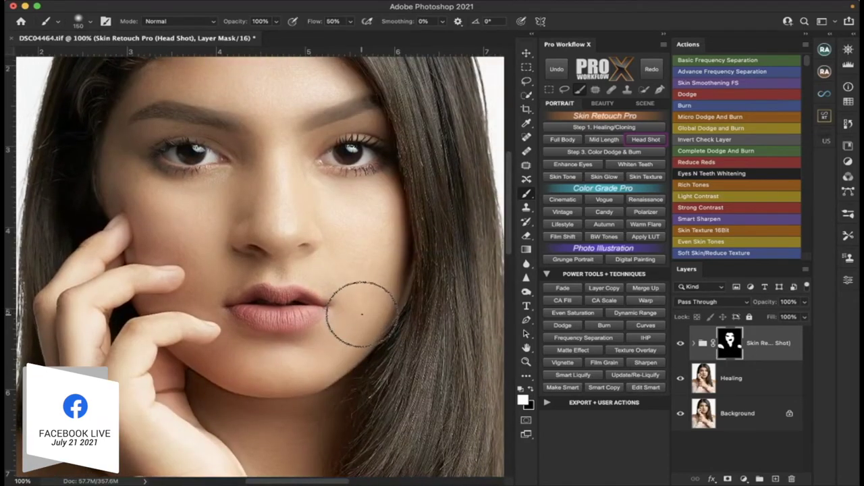
{"action": "scroll", "coordinate": [358, 308], "scroll_direction": "down", "scroll_amount": 1}
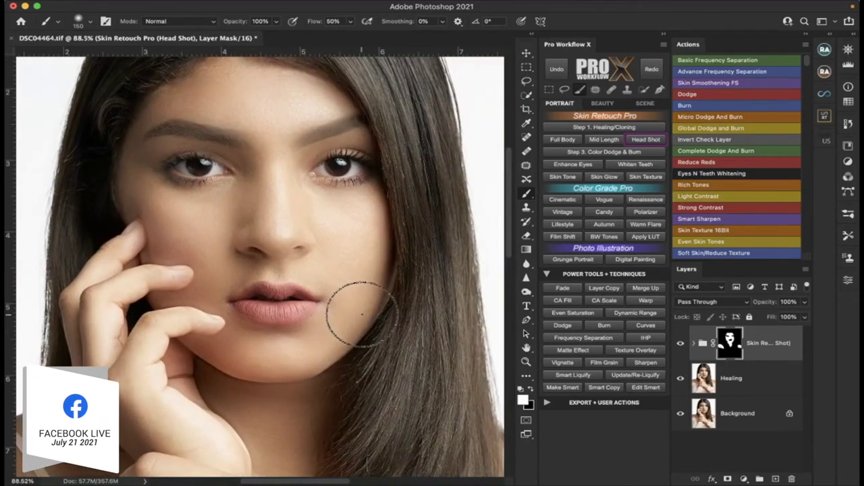
{"action": "key", "text": "z"}
{"action": "left_click", "coordinate": [332, 347], "text": "alt"}
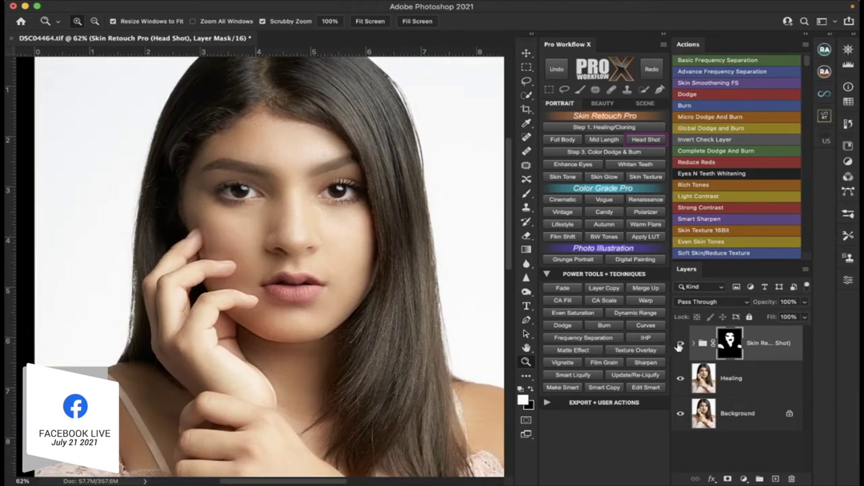
{"action": "left_click", "coordinate": [680, 345]}
{"action": "left_click", "coordinate": [680, 345]}
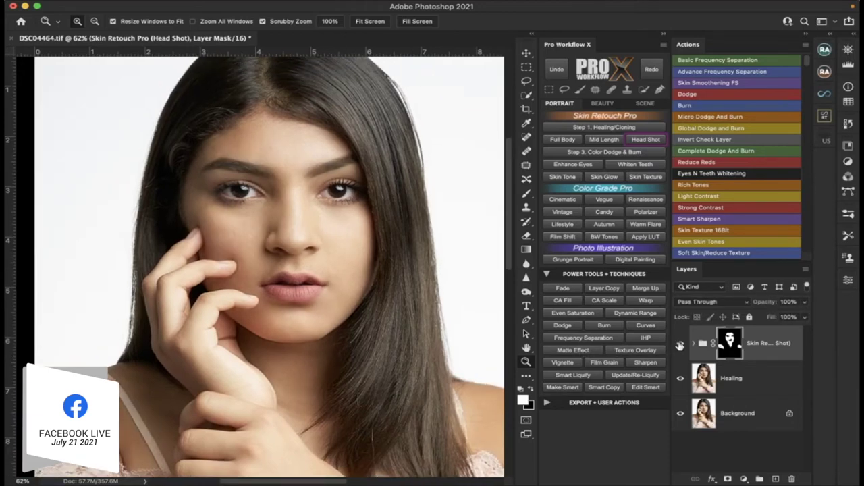
{"action": "left_click", "coordinate": [680, 345]}
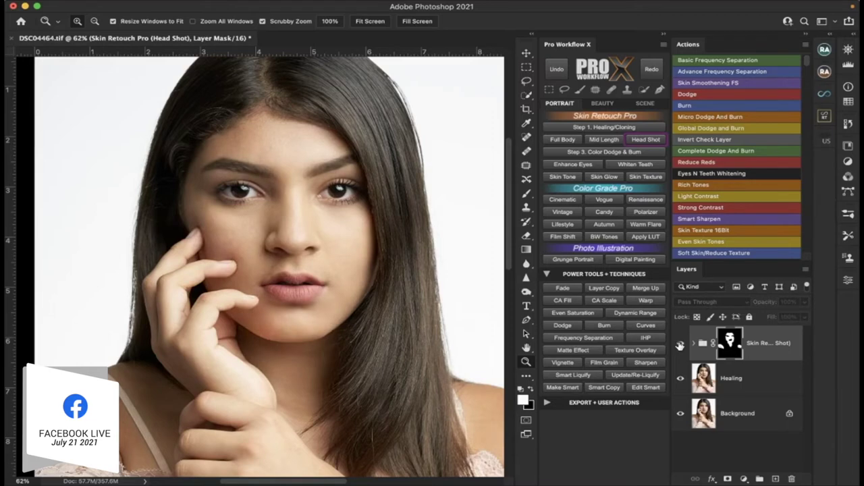
{"action": "left_click", "coordinate": [679, 345]}
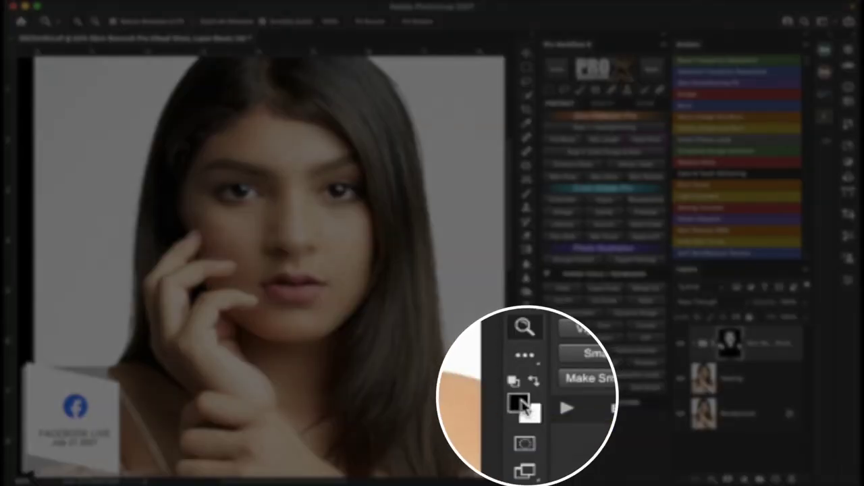
Paint the eyebrow on the portrait's right side out of the mask with a 45 px black brush, and touch up the skin below its tail in white.
{"action": "key", "text": "x"}
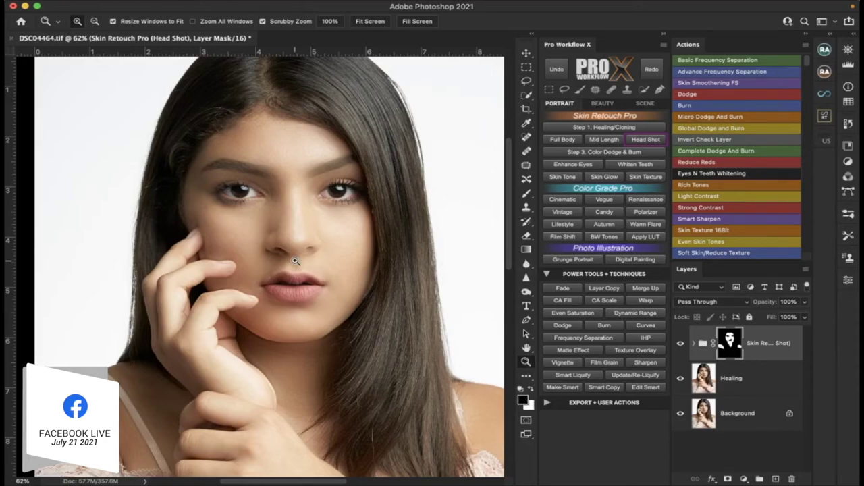
{"action": "left_click_drag", "start_coordinate": [295, 260], "coordinate": [295, 260]}
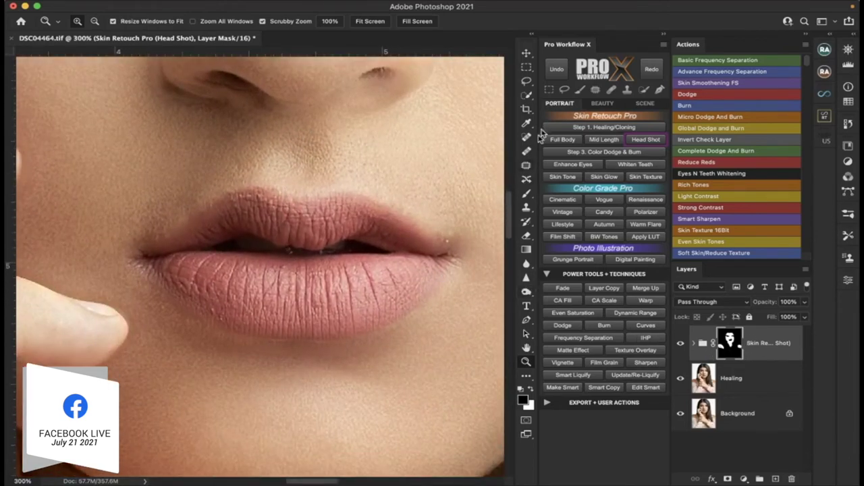
{"action": "left_click", "coordinate": [527, 194]}
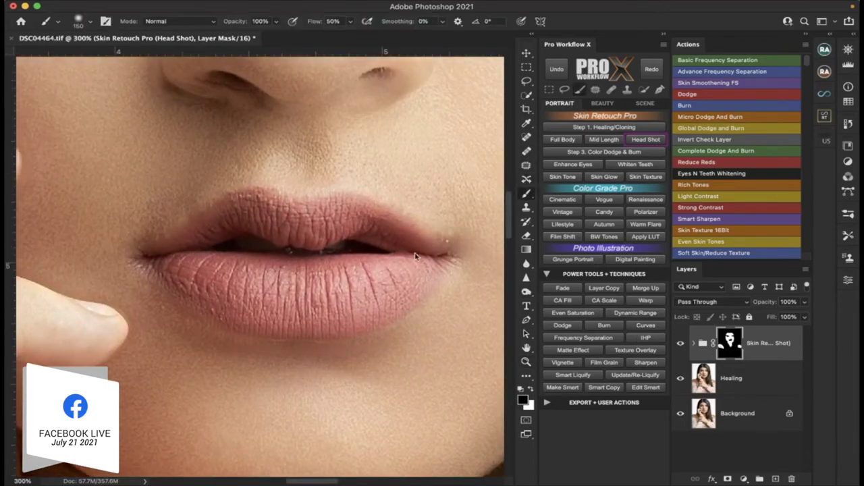
{"action": "key", "text": "bracketleft"}
{"action": "key", "text": "bracketleft"}
{"action": "key", "text": "bracketleft"}
{"action": "key", "text": "bracketleft"}
{"action": "key", "text": "bracketleft"}
{"action": "key", "text": "bracketleft"}
{"action": "key", "text": "bracketleft"}
{"action": "key", "text": "bracketleft"}
{"action": "key", "text": "bracketleft"}
{"action": "scroll", "coordinate": [248, 248], "scroll_direction": "up", "scroll_amount": 15}
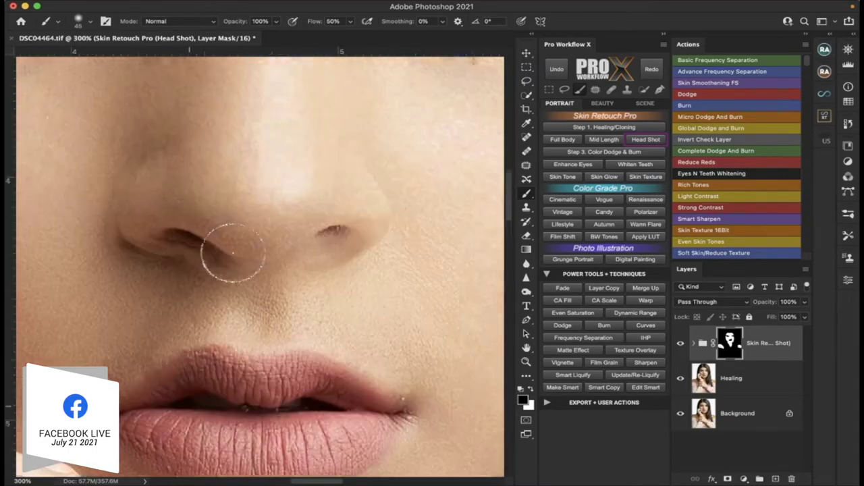
{"action": "scroll", "coordinate": [355, 249], "scroll_direction": "right", "scroll_amount": 5}
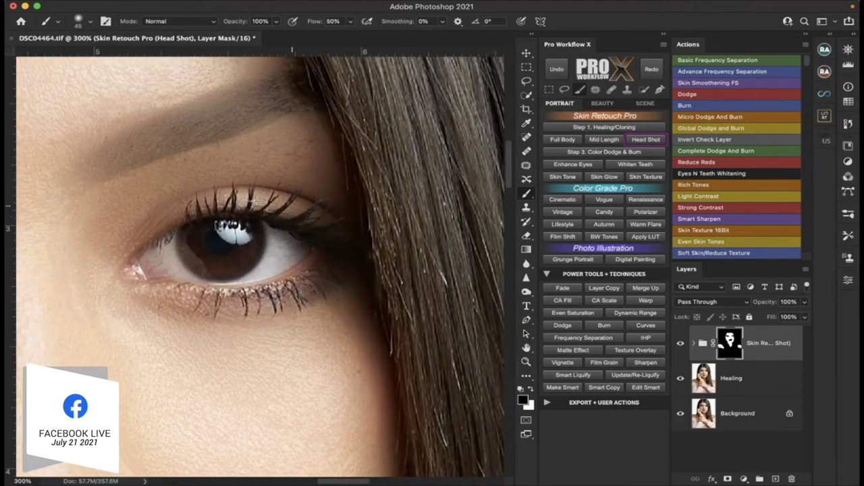
{"action": "scroll", "coordinate": [228, 226], "scroll_direction": "left", "scroll_amount": 3}
{"action": "scroll", "coordinate": [228, 226], "scroll_direction": "up", "scroll_amount": 1}
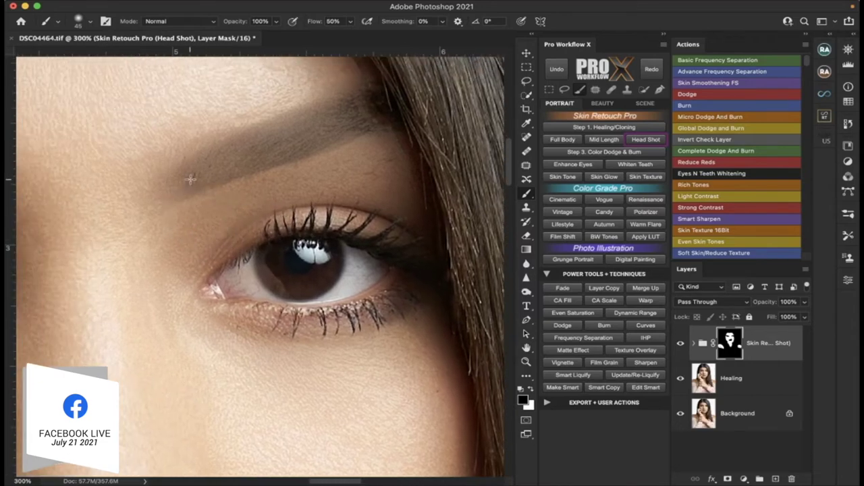
{"action": "mouse_move", "coordinate": [317, 140]}
{"action": "left_mouse_down"}
{"action": "mouse_move", "coordinate": [362, 125]}
{"action": "mouse_move", "coordinate": [251, 141]}
{"action": "mouse_move", "coordinate": [172, 174]}
{"action": "mouse_move", "coordinate": [157, 201]}
{"action": "left_mouse_up"}
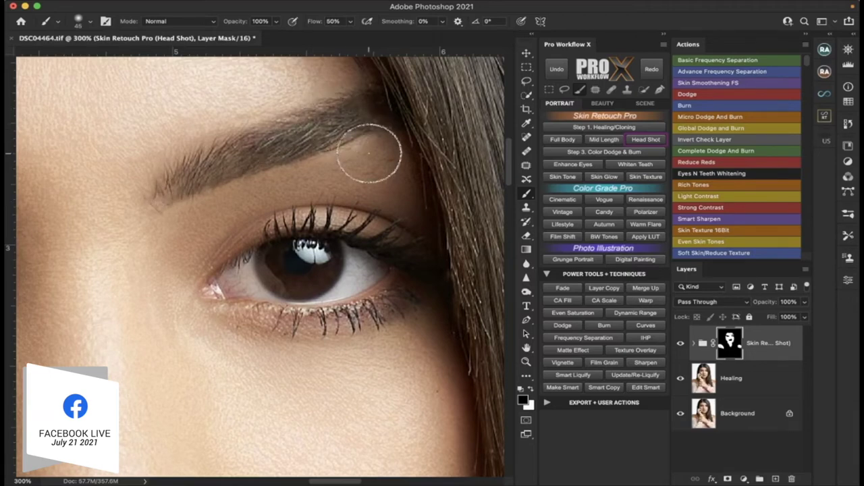
{"action": "left_click_drag", "start_coordinate": [367, 145], "coordinate": [360, 147]}
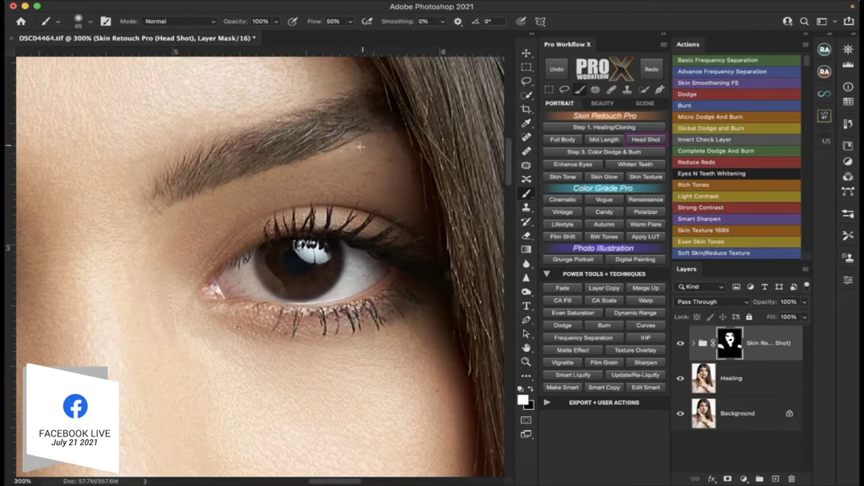
Paint the eyebrow on the portrait's left side out of the mask with a 30 px black brush to restore its hair detail.
{"action": "scroll", "coordinate": [308, 135], "scroll_direction": "left", "scroll_amount": 5}
{"action": "scroll", "coordinate": [308, 135], "scroll_direction": "up", "scroll_amount": 3}
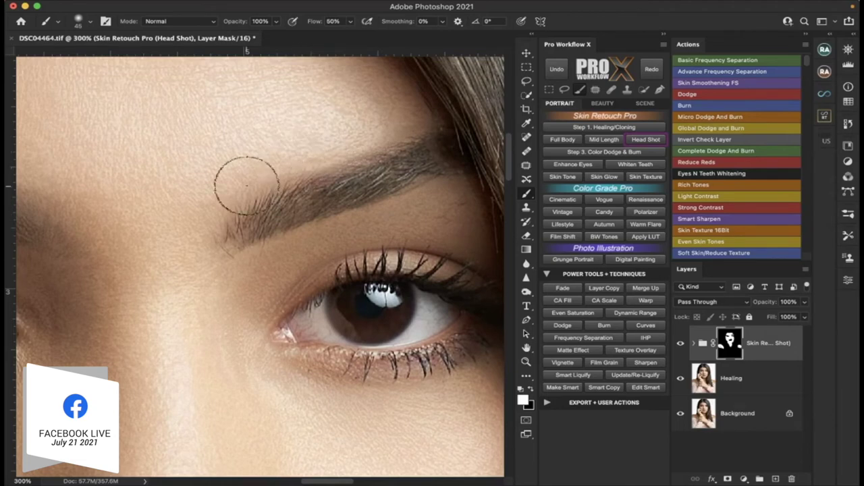
{"action": "scroll", "coordinate": [247, 187], "scroll_direction": "left", "scroll_amount": 10}
{"action": "scroll", "coordinate": [247, 186], "scroll_direction": "left", "scroll_amount": 6}
{"action": "scroll", "coordinate": [247, 186], "scroll_direction": "up", "scroll_amount": 1}
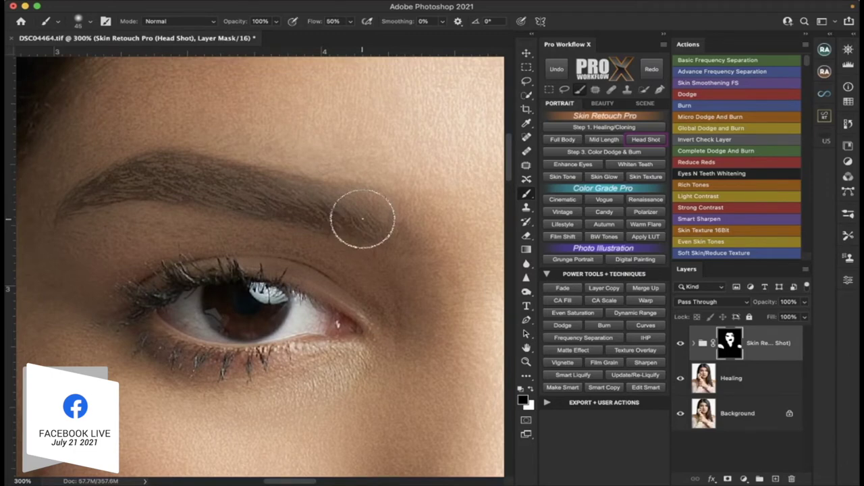
{"action": "key", "text": "bracketleft"}
{"action": "mouse_move", "coordinate": [363, 218]}
{"action": "left_mouse_down"}
{"action": "mouse_move", "coordinate": [167, 185]}
{"action": "mouse_move", "coordinate": [177, 185]}
{"action": "mouse_move", "coordinate": [127, 184]}
{"action": "mouse_move", "coordinate": [68, 200]}
{"action": "left_mouse_up"}
{"action": "mouse_move", "coordinate": [128, 172]}
{"action": "left_mouse_down"}
{"action": "mouse_move", "coordinate": [168, 162]}
{"action": "mouse_move", "coordinate": [328, 206]}
{"action": "mouse_move", "coordinate": [370, 234]}
{"action": "mouse_move", "coordinate": [258, 183]}
{"action": "mouse_move", "coordinate": [193, 171]}
{"action": "mouse_move", "coordinate": [318, 196]}
{"action": "mouse_move", "coordinate": [194, 166]}
{"action": "mouse_move", "coordinate": [101, 180]}
{"action": "left_mouse_up"}
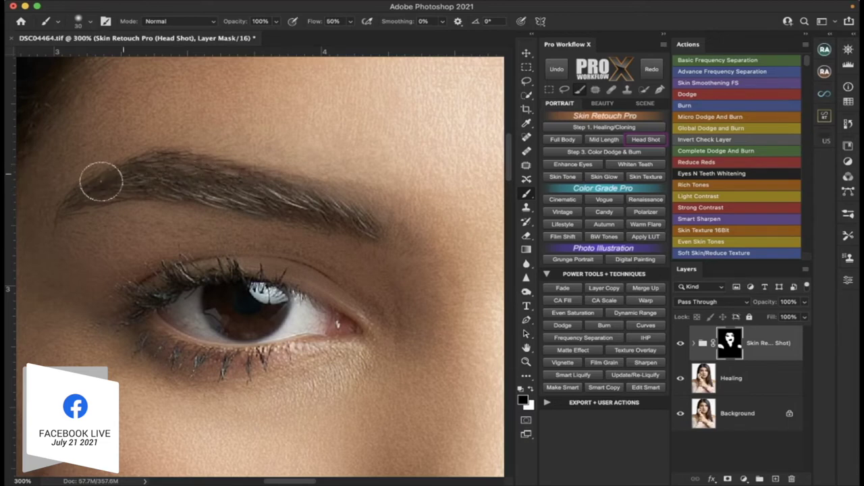
{"action": "scroll", "coordinate": [101, 179], "scroll_direction": "left", "scroll_amount": 4}
{"action": "left_click_drag", "start_coordinate": [186, 165], "coordinate": [124, 197]}
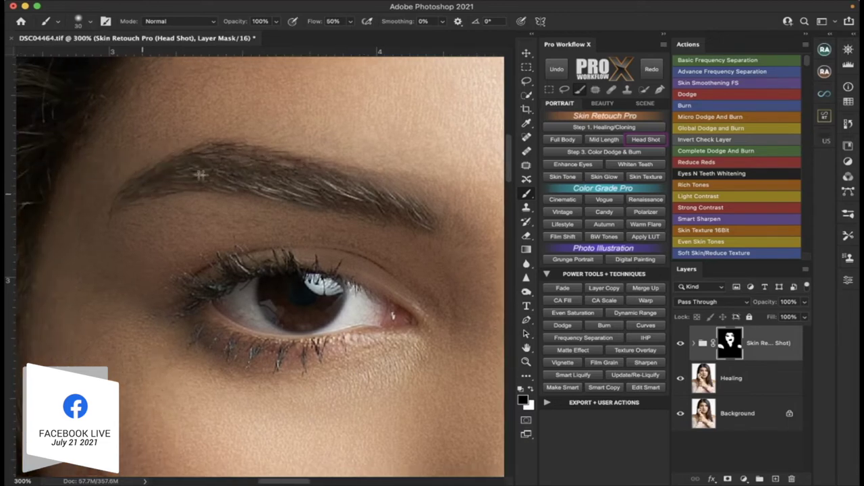
{"action": "left_click_drag", "start_coordinate": [200, 175], "coordinate": [308, 177]}
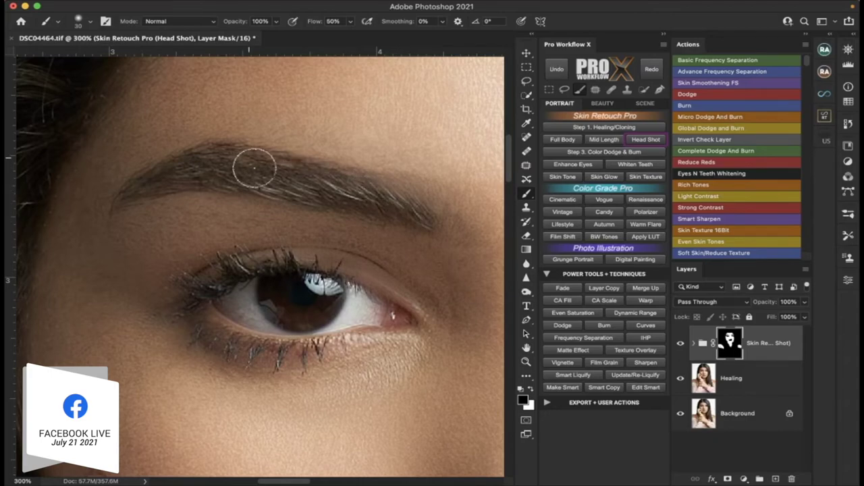
{"action": "scroll", "coordinate": [254, 162], "scroll_direction": "down", "scroll_amount": 10}
{"action": "scroll", "coordinate": [254, 166], "scroll_direction": "left", "scroll_amount": 10}
{"action": "scroll", "coordinate": [254, 166], "scroll_direction": "up", "scroll_amount": 15}
{"action": "scroll", "coordinate": [255, 165], "scroll_direction": "right", "scroll_amount": 10}
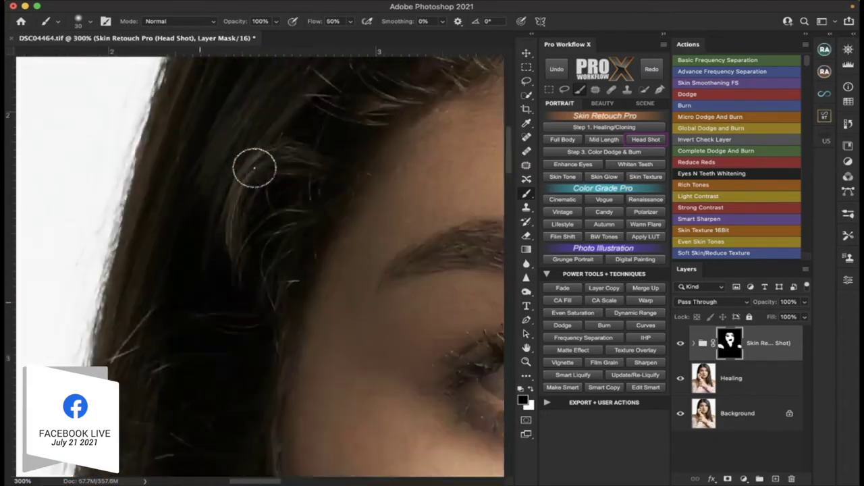
Fit the whole portrait in view and compare it with the Skin Retouch Pro (Head Shot) group hidden and shown.
{"action": "scroll", "coordinate": [258, 165], "scroll_direction": "down", "scroll_amount": 5}
{"action": "scroll", "coordinate": [258, 166], "scroll_direction": "right", "scroll_amount": 1}
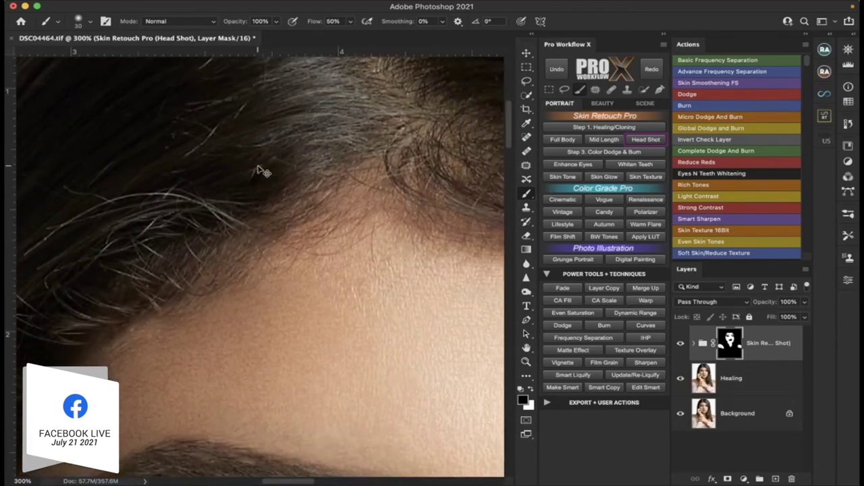
{"action": "key", "text": "super+0"}
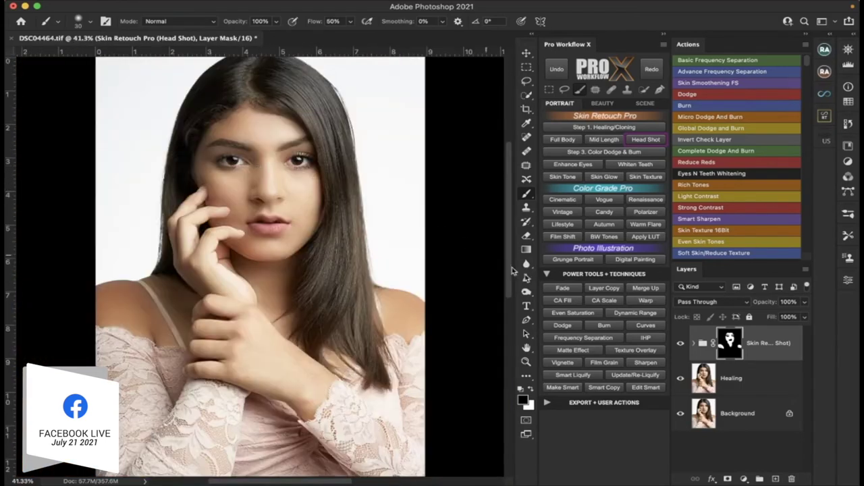
{"action": "left_click", "coordinate": [681, 344]}
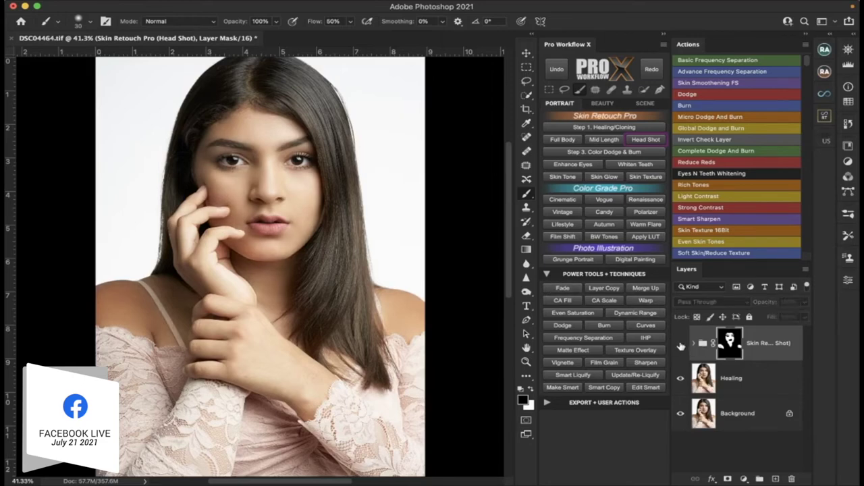
{"action": "left_click", "coordinate": [680, 344]}
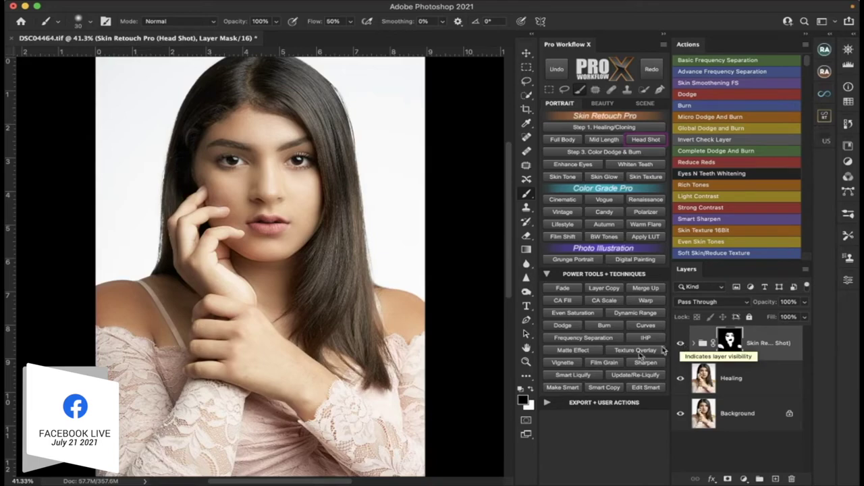
View the face at 100% and lower the Skin Retouch Pro (Head Shot) group's opacity to 65%.
{"action": "left_click", "coordinate": [526, 361]}
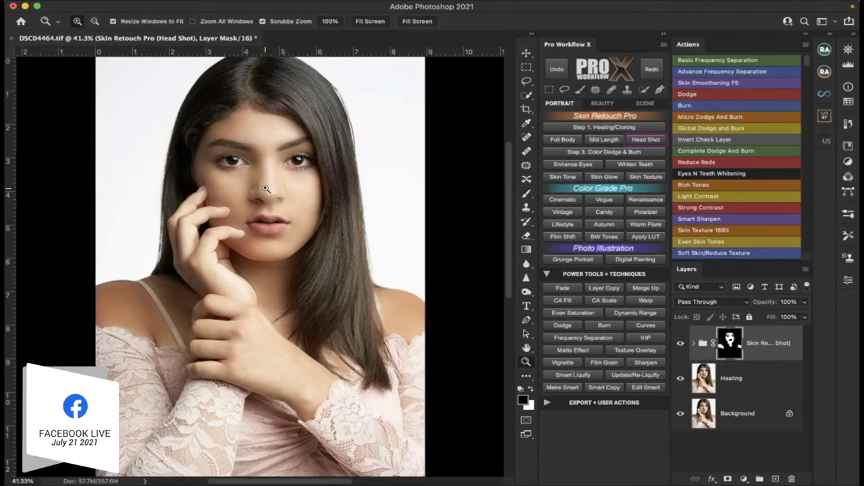
{"action": "left_click_drag", "start_coordinate": [266, 189], "coordinate": [270, 190]}
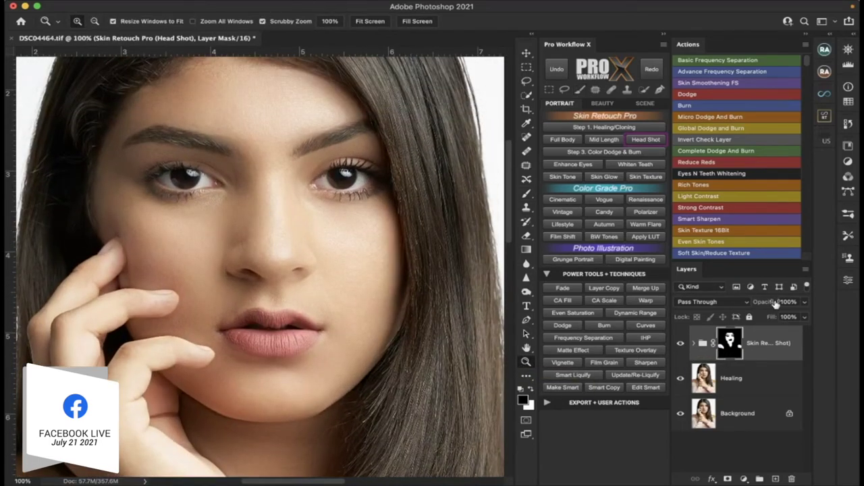
{"action": "left_click", "coordinate": [805, 304]}
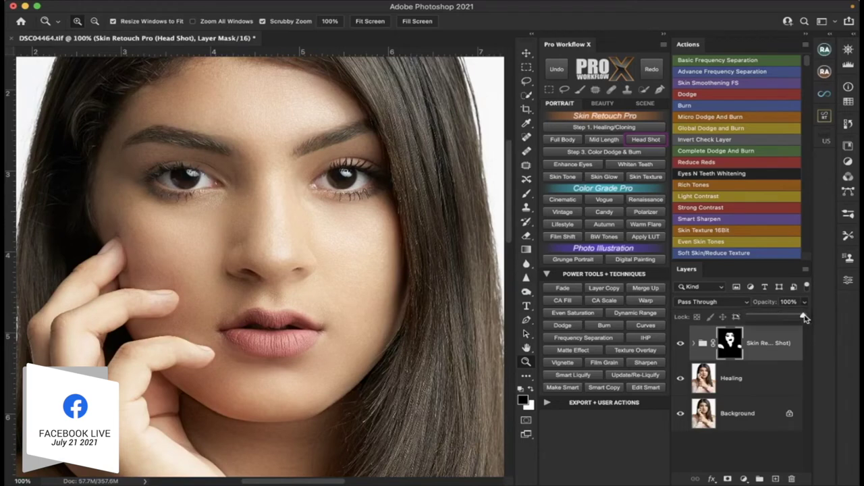
{"action": "left_click_drag", "start_coordinate": [804, 317], "coordinate": [797, 318]}
{"action": "left_click_drag", "start_coordinate": [785, 319], "coordinate": [784, 319]}
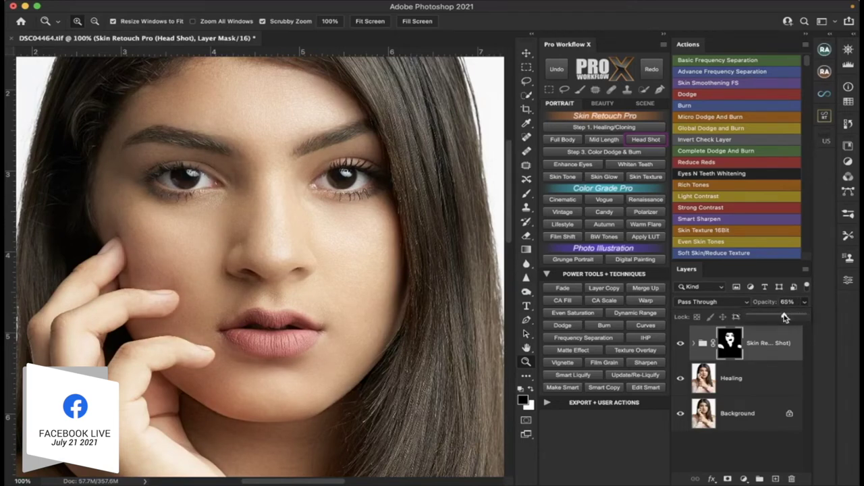
Examine the skin texture on the cheeks and forehead at 300%, comparing the Head Shot retouch group hidden and shown.
{"action": "left_click_drag", "start_coordinate": [318, 256], "coordinate": [320, 256]}
{"action": "scroll", "coordinate": [319, 257], "scroll_direction": "left", "scroll_amount": 5}
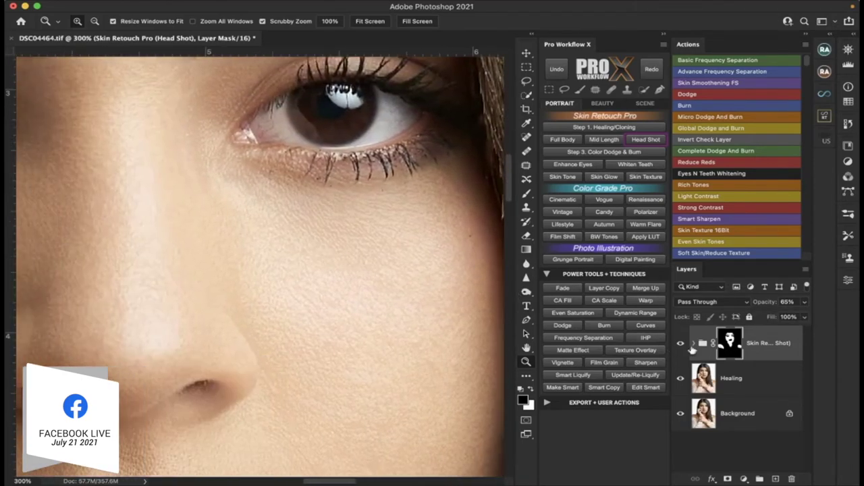
{"action": "left_click", "coordinate": [680, 344]}
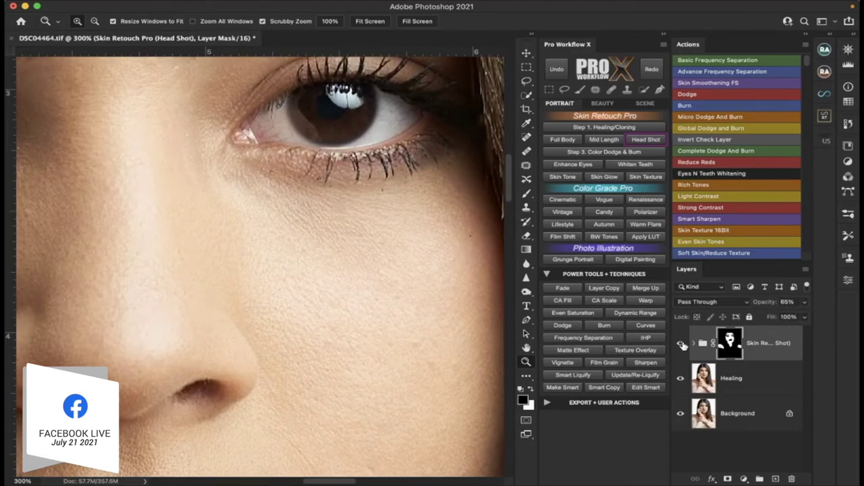
{"action": "left_click", "coordinate": [681, 344]}
{"action": "scroll", "coordinate": [445, 336], "scroll_direction": "left", "scroll_amount": 10}
{"action": "scroll", "coordinate": [444, 336], "scroll_direction": "right", "scroll_amount": 10}
{"action": "scroll", "coordinate": [444, 336], "scroll_direction": "up", "scroll_amount": 15}
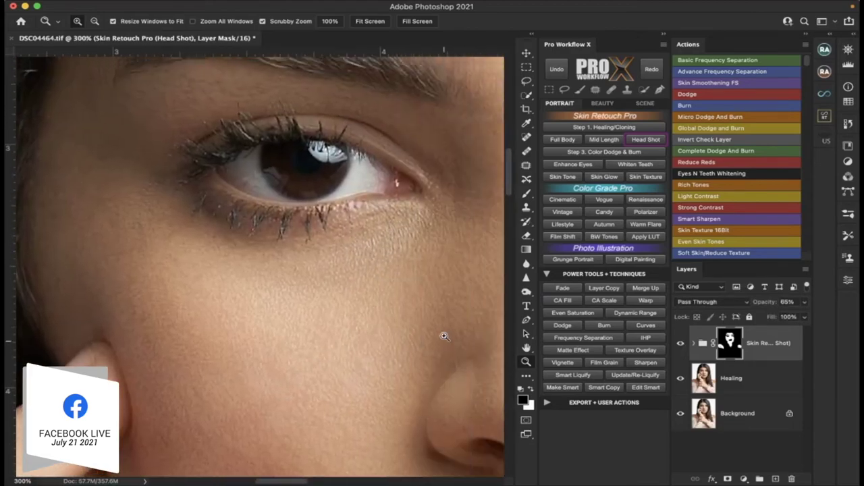
{"action": "scroll", "coordinate": [444, 336], "scroll_direction": "up", "scroll_amount": 8}
{"action": "scroll", "coordinate": [444, 336], "scroll_direction": "right", "scroll_amount": 4}
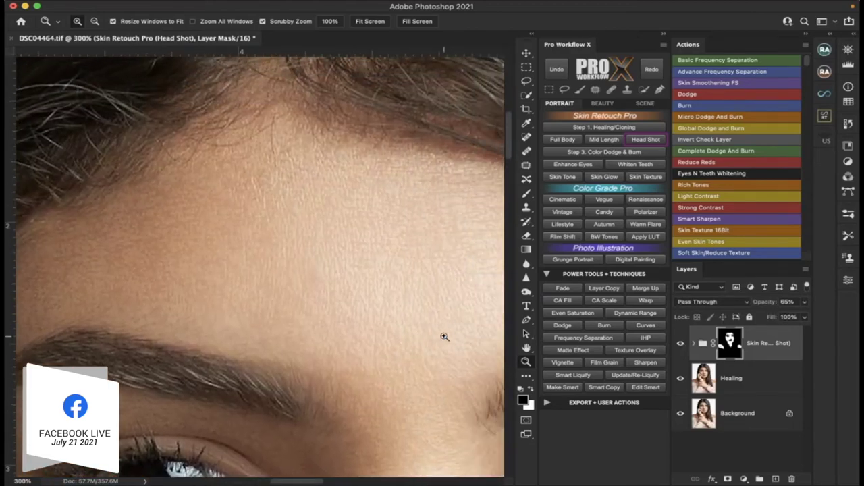
Frame both eyes at 200%, run the Enhance Eyes action to add its eye layers, and dismiss the instructions.
{"action": "left_click", "coordinate": [370, 21]}
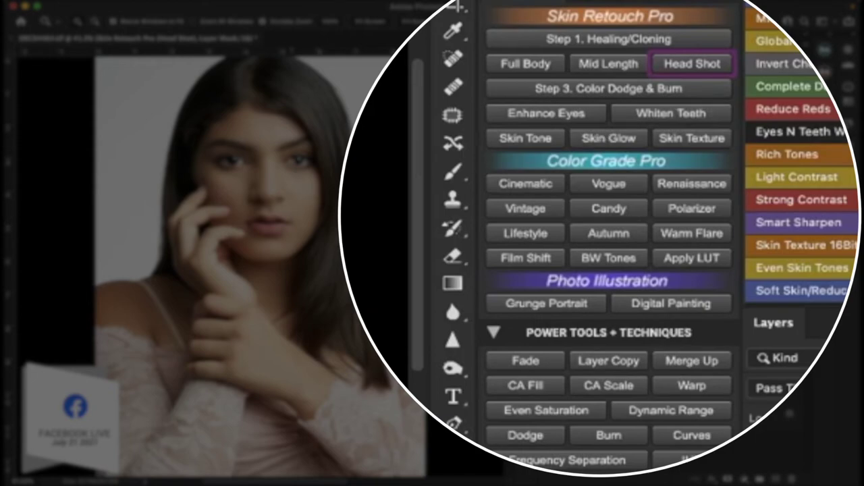
{"action": "left_click", "coordinate": [291, 162]}
{"action": "left_click", "coordinate": [291, 162]}
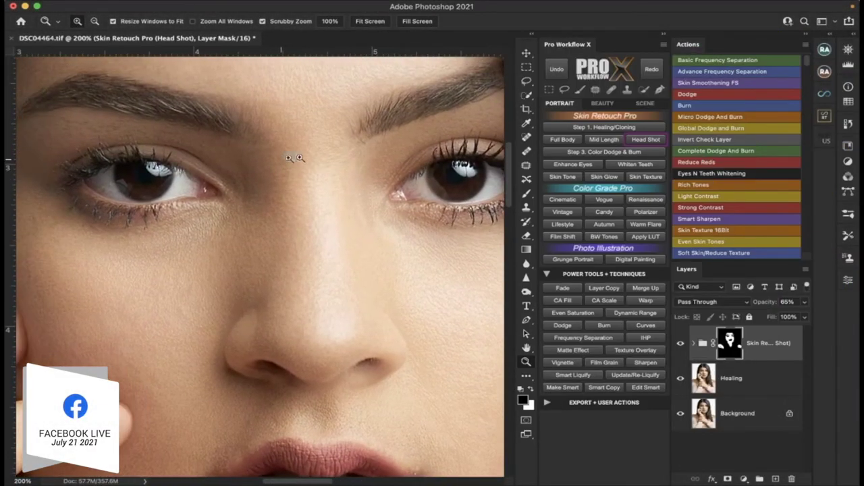
{"action": "left_click", "coordinate": [583, 166]}
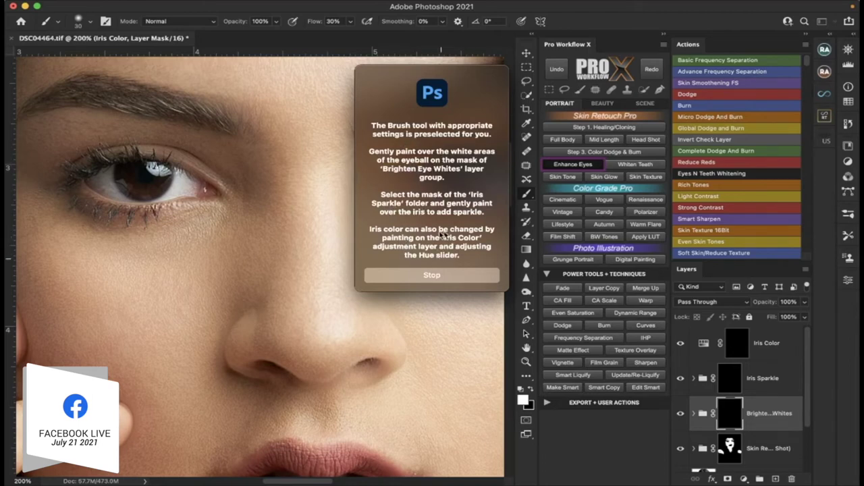
{"action": "left_click", "coordinate": [435, 275]}
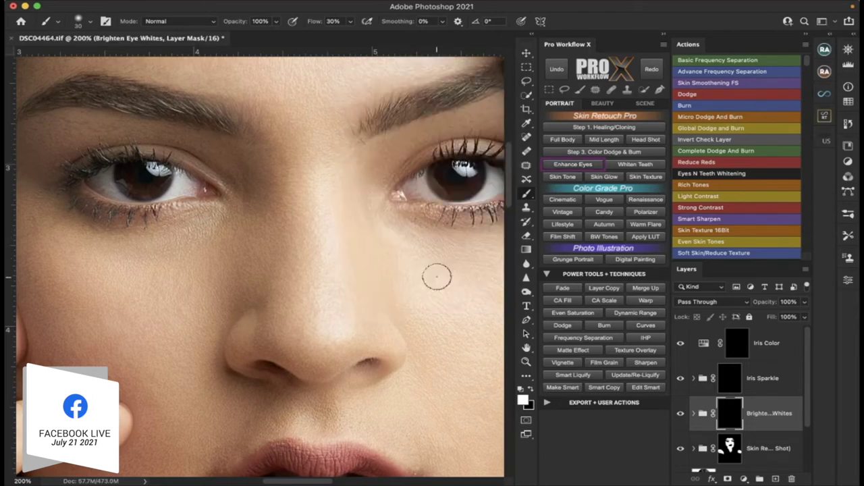
Paint the whites of both eyes in white on the Brighten Eye Whites mask with the 30 px brush at 30% flow.
{"action": "scroll", "coordinate": [732, 342], "scroll_direction": "down", "scroll_amount": 1}
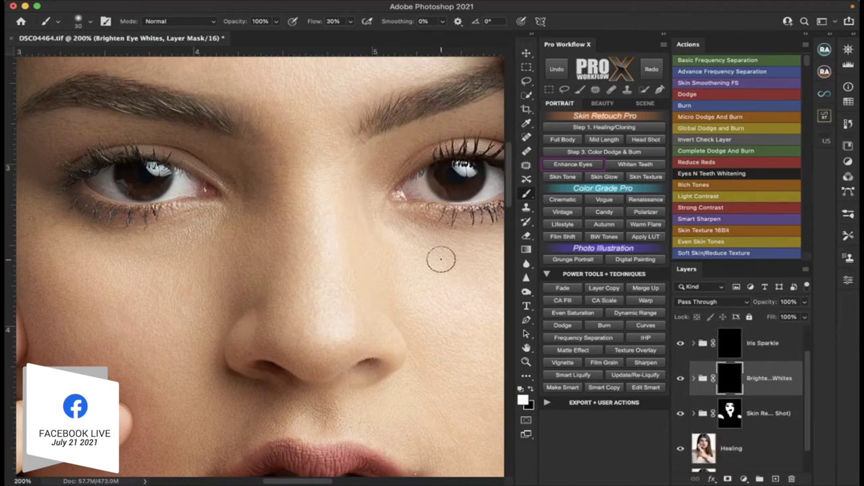
{"action": "scroll", "coordinate": [439, 256], "scroll_direction": "right", "scroll_amount": 4}
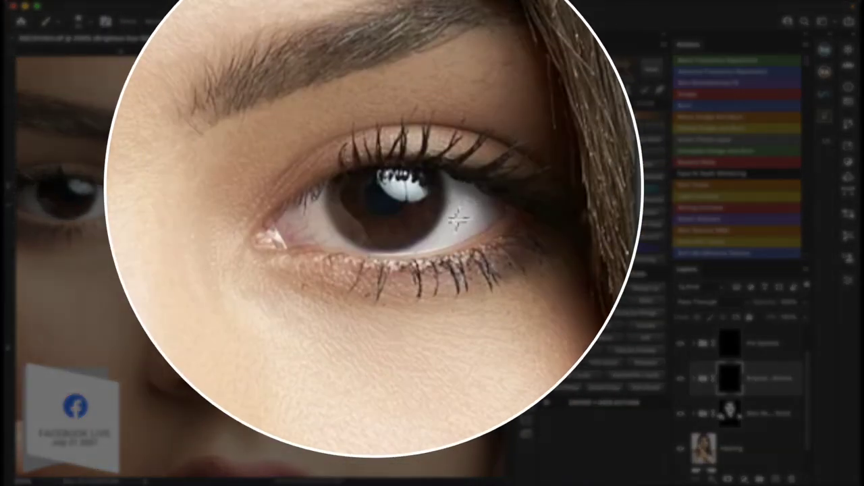
{"action": "mouse_move", "coordinate": [468, 208]}
{"action": "left_mouse_down"}
{"action": "mouse_move", "coordinate": [435, 192]}
{"action": "mouse_move", "coordinate": [338, 243]}
{"action": "mouse_move", "coordinate": [296, 223]}
{"action": "mouse_move", "coordinate": [317, 210]}
{"action": "mouse_move", "coordinate": [331, 233]}
{"action": "mouse_move", "coordinate": [309, 230]}
{"action": "left_mouse_up"}
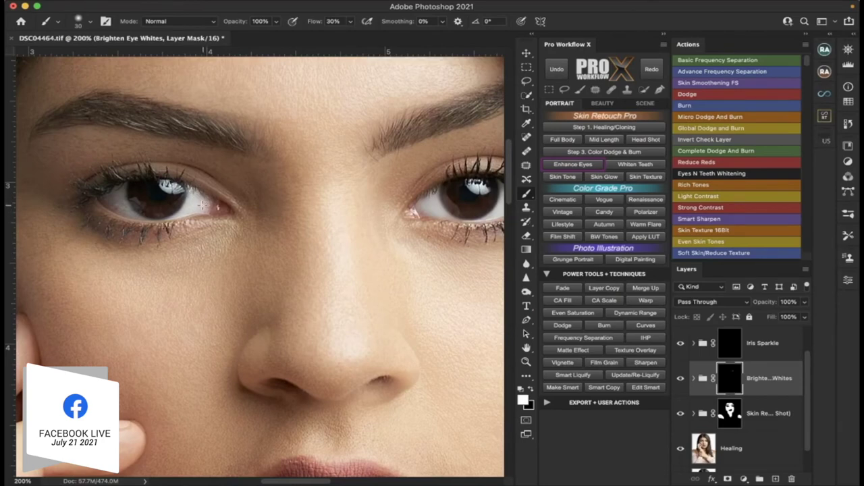
{"action": "scroll", "coordinate": [203, 199], "scroll_direction": "left", "scroll_amount": 3}
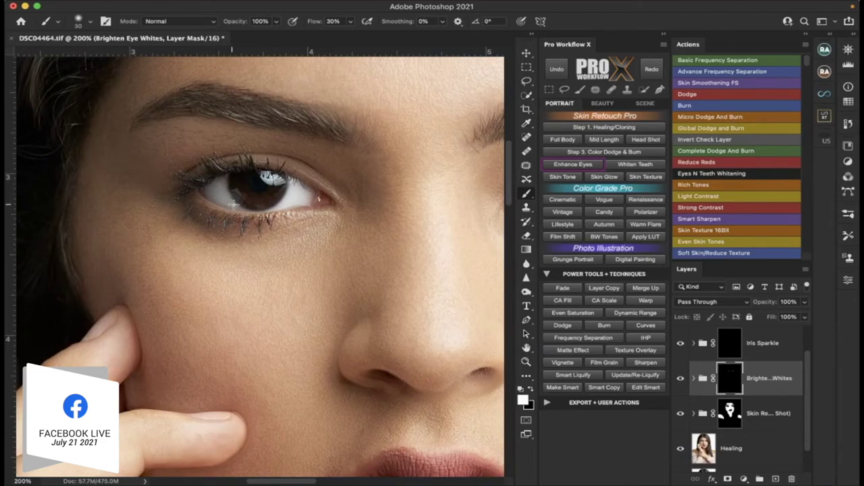
Paint over both irises in white on the Iris Sparkle group's mask with the 30 px brush.
{"action": "scroll", "coordinate": [777, 378], "scroll_direction": "up", "scroll_amount": 2}
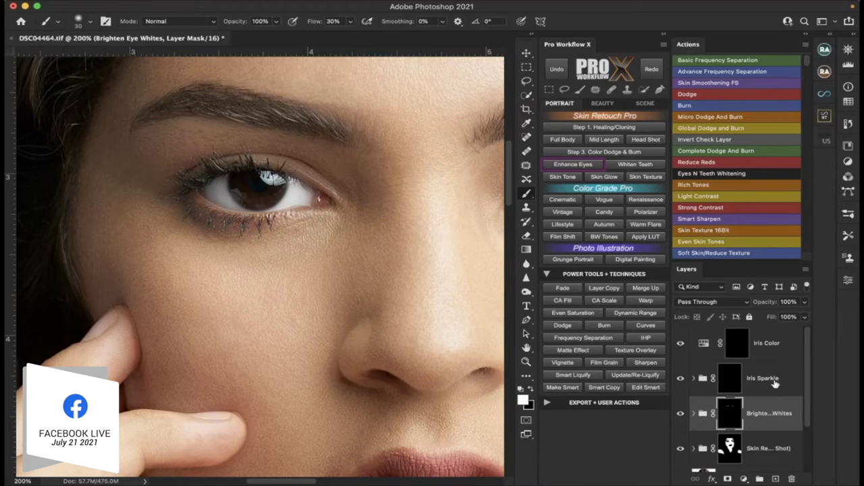
{"action": "left_click", "coordinate": [774, 381]}
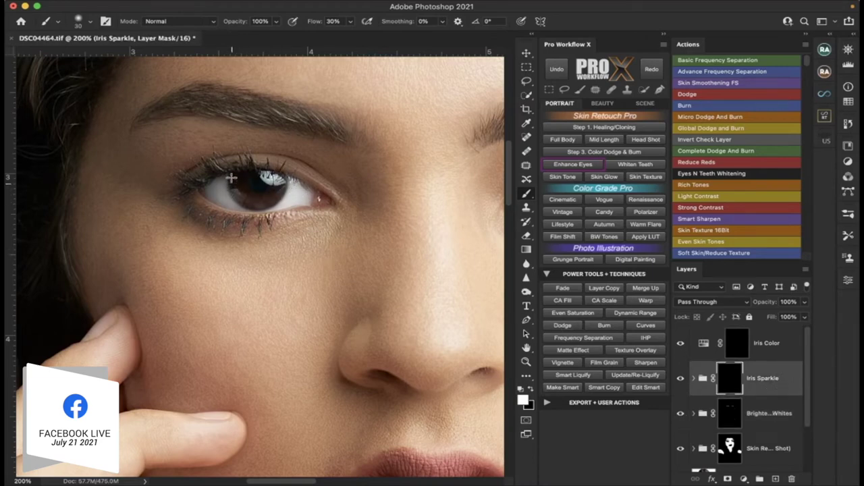
{"action": "scroll", "coordinate": [283, 189], "scroll_direction": "right", "scroll_amount": 5}
{"action": "scroll", "coordinate": [283, 189], "scroll_direction": "up", "scroll_amount": 2}
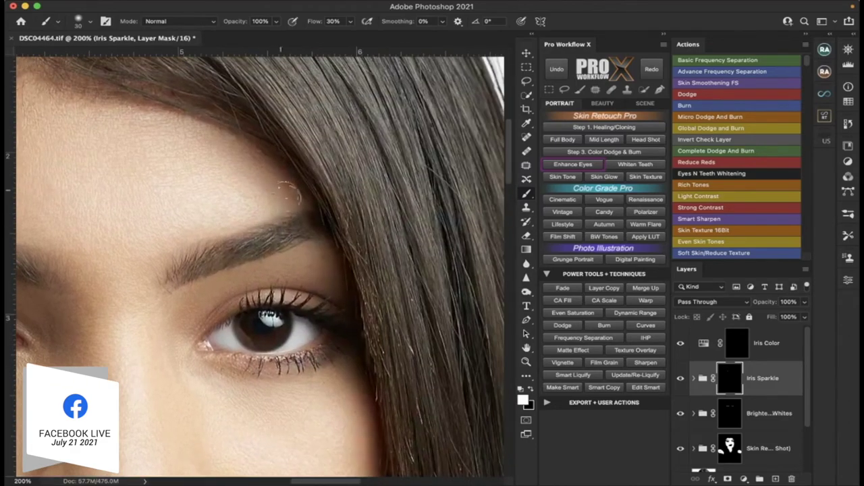
{"action": "mouse_move", "coordinate": [287, 315]}
{"action": "left_mouse_down"}
{"action": "mouse_move", "coordinate": [277, 340]}
{"action": "mouse_move", "coordinate": [241, 331]}
{"action": "left_mouse_up"}
{"action": "scroll", "coordinate": [282, 332], "scroll_direction": "left", "scroll_amount": 5}
{"action": "scroll", "coordinate": [283, 332], "scroll_direction": "down", "scroll_amount": 2}
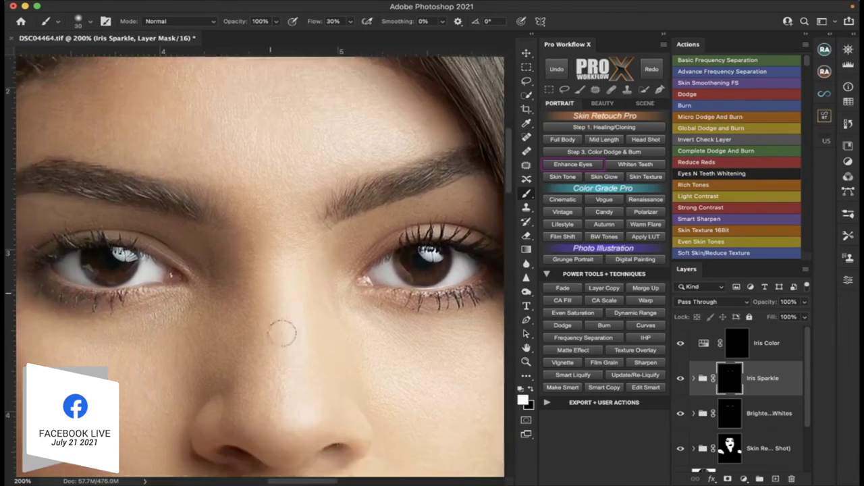
Compare the eyes with the Iris Sparkle group hidden and shown.
{"action": "scroll", "coordinate": [283, 332], "scroll_direction": "right", "scroll_amount": 4}
{"action": "scroll", "coordinate": [283, 332], "scroll_direction": "down", "scroll_amount": 3}
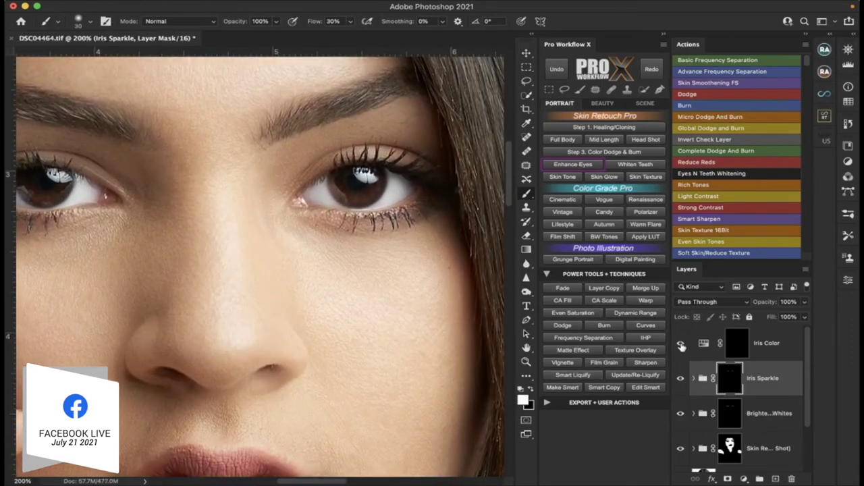
{"action": "scroll", "coordinate": [719, 382], "scroll_direction": "down", "scroll_amount": 2}
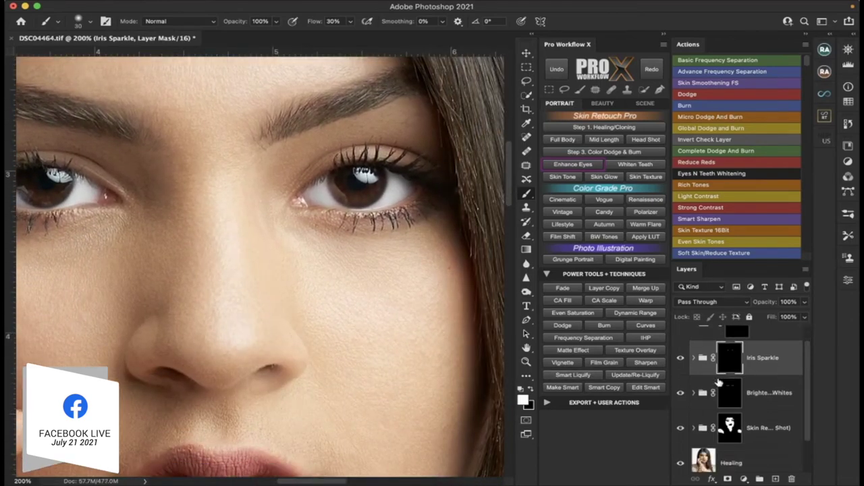
{"action": "scroll", "coordinate": [719, 383], "scroll_direction": "up", "scroll_amount": 2}
{"action": "left_click", "coordinate": [681, 380]}
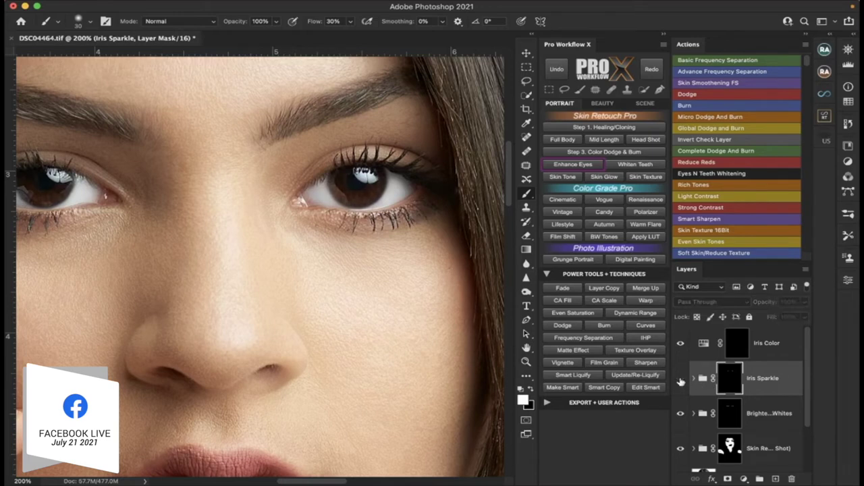
{"action": "left_click", "coordinate": [680, 380]}
{"action": "left_click", "coordinate": [680, 380]}
{"action": "left_click", "coordinate": [680, 380]}
{"action": "scroll", "coordinate": [390, 316], "scroll_direction": "down", "scroll_amount": 3}
{"action": "scroll", "coordinate": [390, 316], "scroll_direction": "left", "scroll_amount": 2}
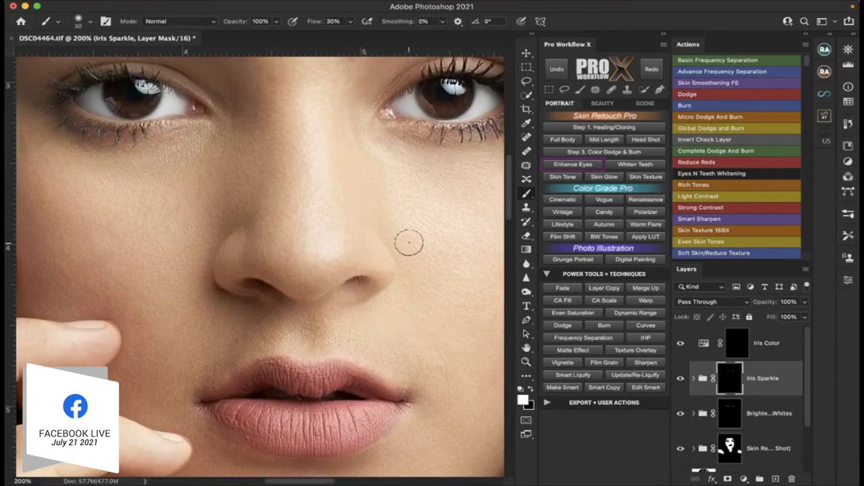
View the nose and cheek at 300%, run the Skin Texture action to add its masked layer, and dismiss the instructions.
{"action": "key", "text": "super+0"}
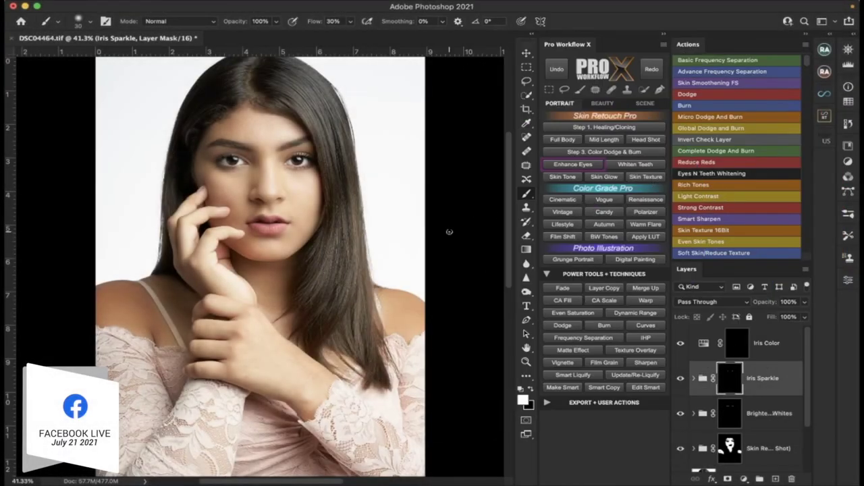
{"action": "left_click", "coordinate": [526, 362]}
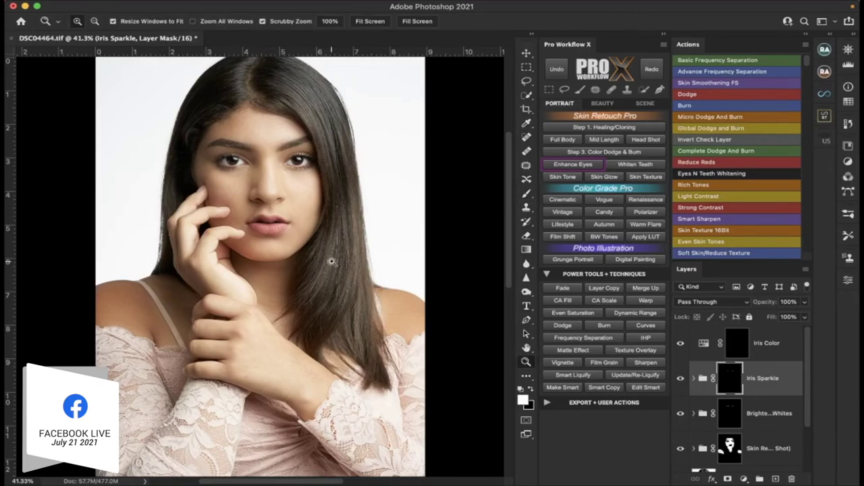
{"action": "left_click", "coordinate": [273, 205]}
{"action": "scroll", "coordinate": [274, 206], "scroll_direction": "up", "scroll_amount": 8}
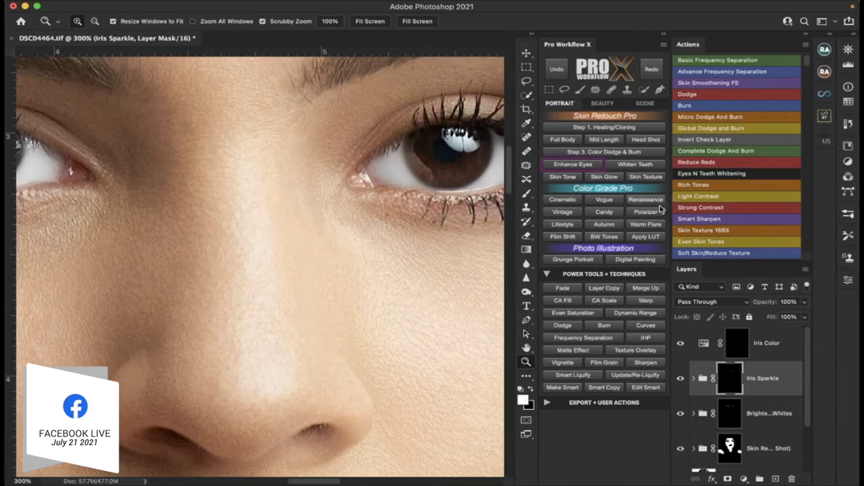
{"action": "left_click", "coordinate": [648, 177]}
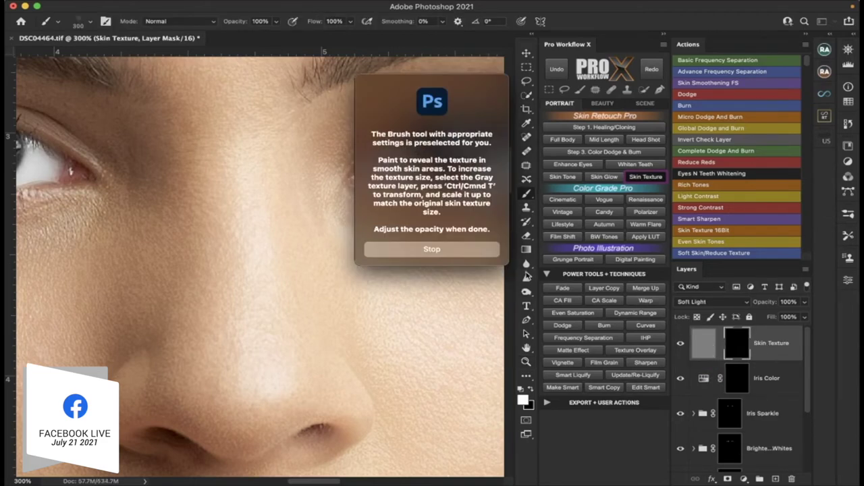
{"action": "left_click", "coordinate": [432, 249]}
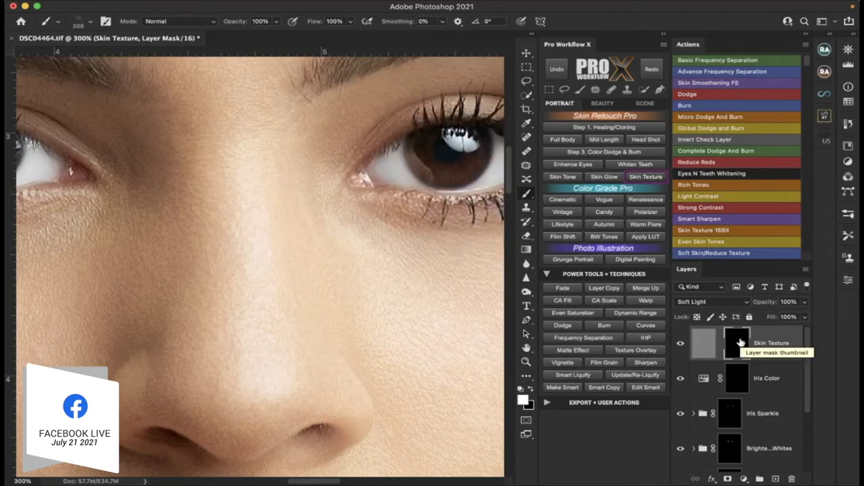
Look through the saved brush presets and the folders of the brush library.
{"action": "mouse_move", "coordinate": [378, 351]}
{"action": "left_mouse_down"}
{"action": "mouse_move", "coordinate": [299, 289]}
{"action": "mouse_move", "coordinate": [291, 260]}
{"action": "mouse_move", "coordinate": [115, 283]}
{"action": "mouse_move", "coordinate": [203, 257]}
{"action": "left_mouse_up"}
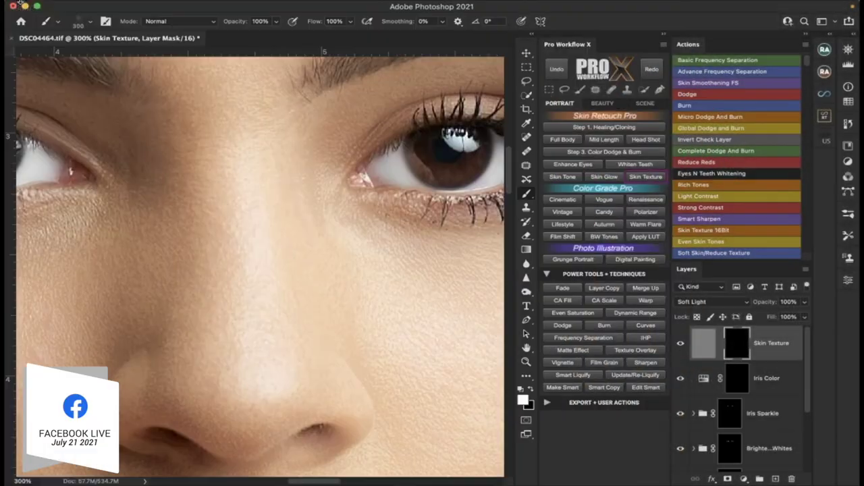
{"action": "left_click", "coordinate": [60, 22]}
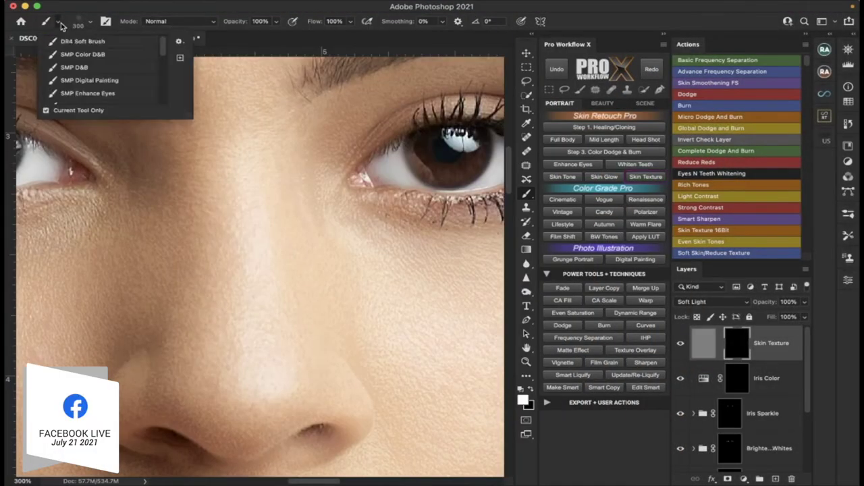
{"action": "left_click", "coordinate": [111, 9]}
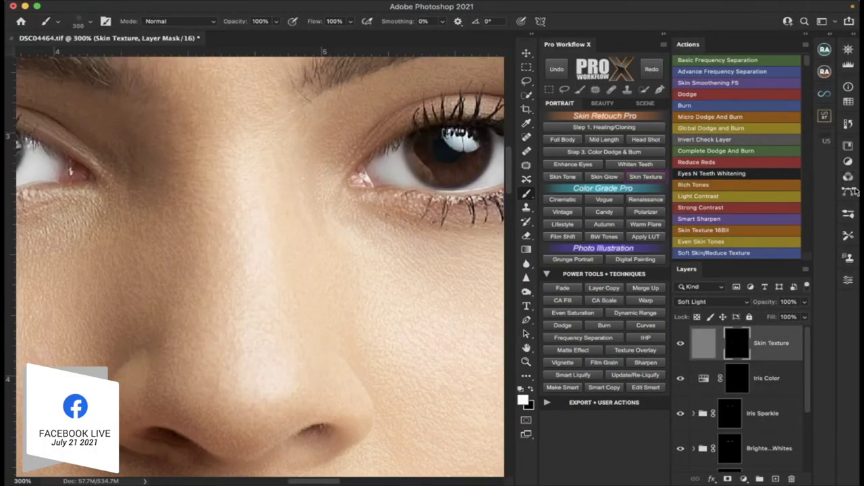
{"action": "left_click", "coordinate": [850, 215]}
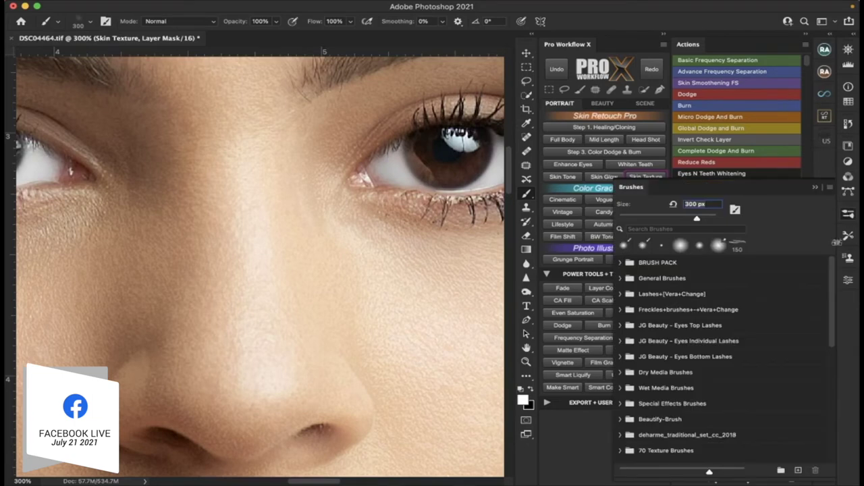
{"action": "scroll", "coordinate": [835, 281], "scroll_direction": "down", "scroll_amount": 5}
{"action": "scroll", "coordinate": [837, 279], "scroll_direction": "up", "scroll_amount": 5}
{"action": "left_click", "coordinate": [816, 189]}
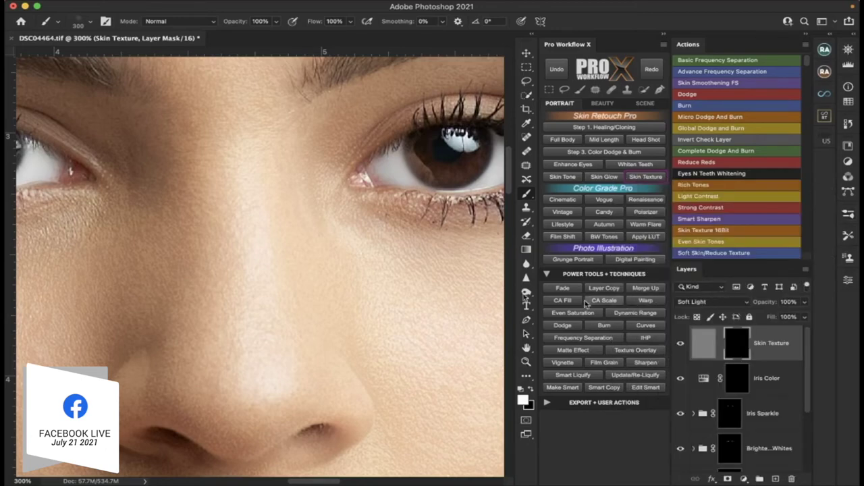
Reduce the textured brush to 150 px and paint white on the Skin Texture mask over the cheek and nose.
{"action": "key", "text": "bracketleft"}
{"action": "key", "text": "bracketleft"}
{"action": "key", "text": "bracketleft"}
{"action": "key", "text": "bracketleft"}
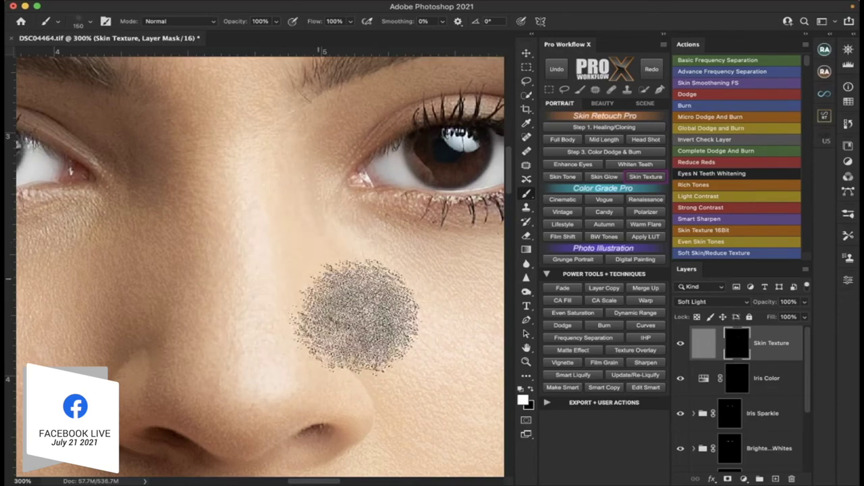
{"action": "scroll", "coordinate": [347, 366], "scroll_direction": "up", "scroll_amount": 3}
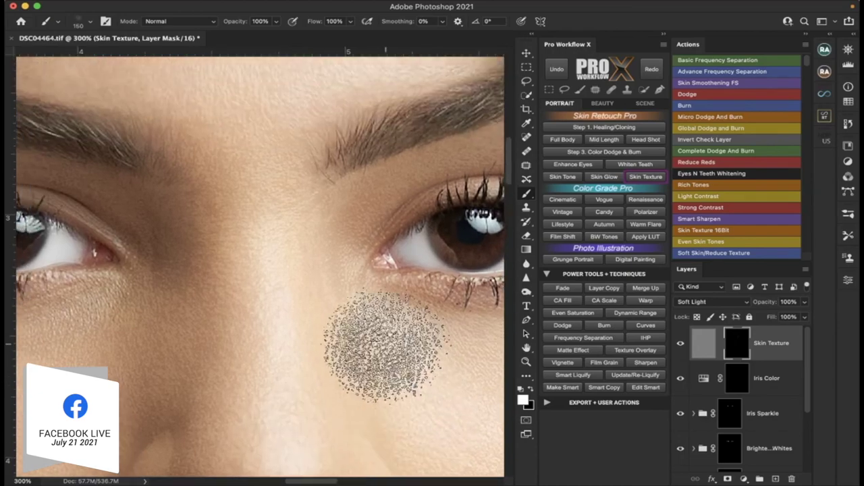
{"action": "scroll", "coordinate": [385, 346], "scroll_direction": "up", "scroll_amount": 2}
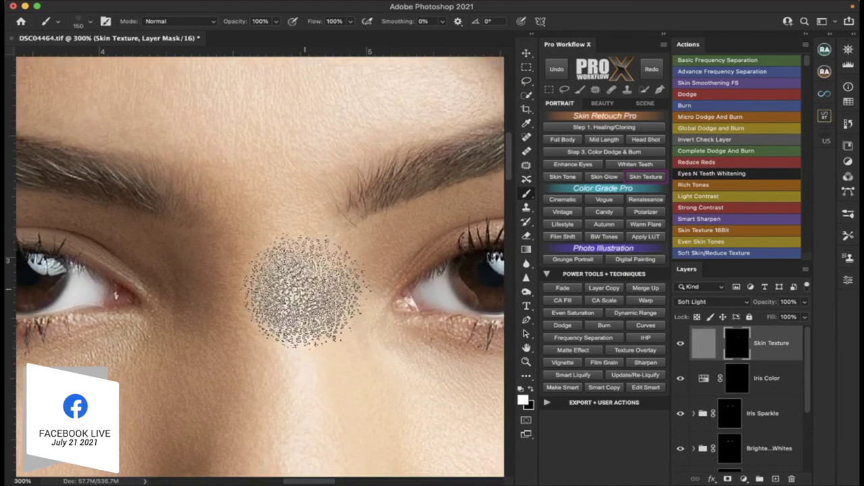
{"action": "scroll", "coordinate": [404, 406], "scroll_direction": "right", "scroll_amount": 10}
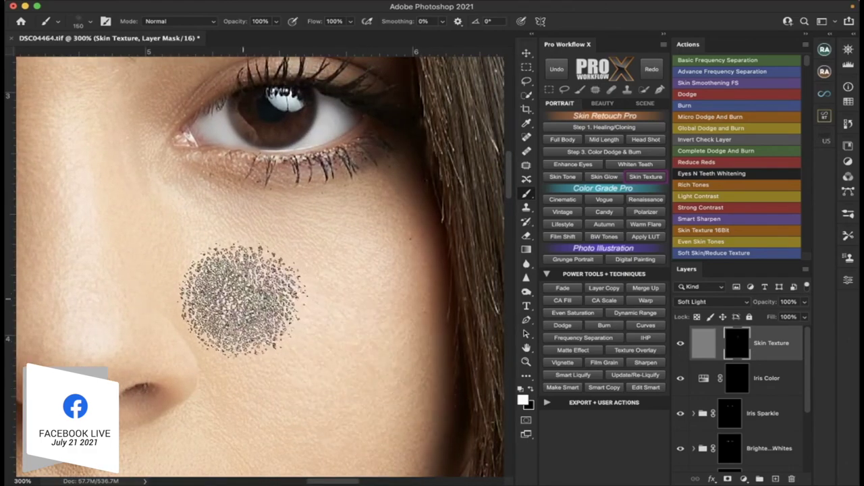
Paint white with the 150 px textured brush on the Skin Texture mask over the heel of the hand.
{"action": "scroll", "coordinate": [329, 354], "scroll_direction": "down", "scroll_amount": 15}
{"action": "scroll", "coordinate": [328, 353], "scroll_direction": "left", "scroll_amount": 15}
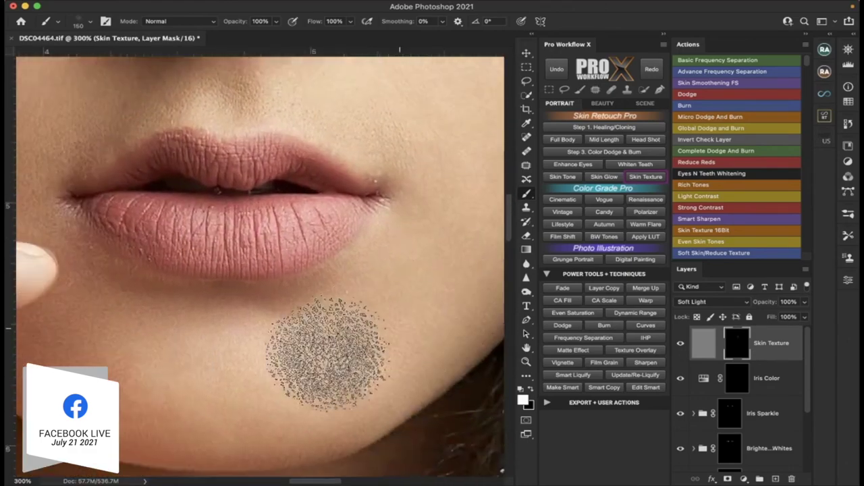
{"action": "scroll", "coordinate": [329, 353], "scroll_direction": "up", "scroll_amount": 5}
{"action": "scroll", "coordinate": [329, 354], "scroll_direction": "left", "scroll_amount": 15}
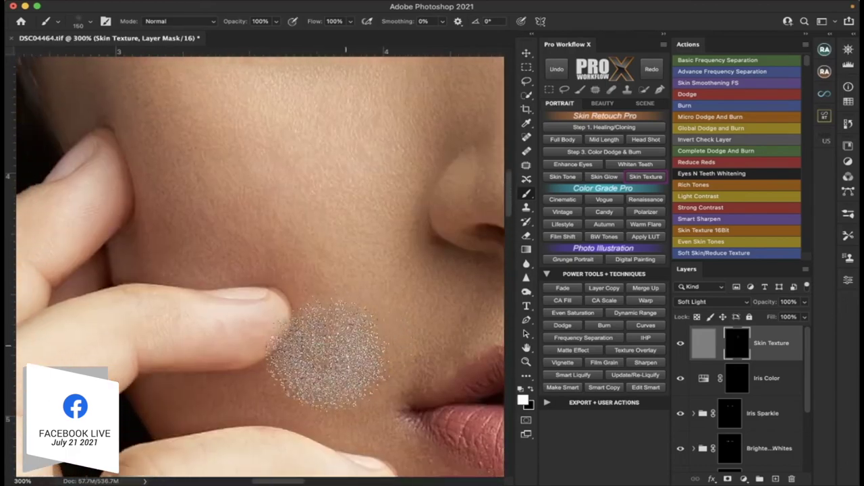
{"action": "scroll", "coordinate": [329, 353], "scroll_direction": "down", "scroll_amount": 10}
{"action": "scroll", "coordinate": [329, 353], "scroll_direction": "right", "scroll_amount": 10}
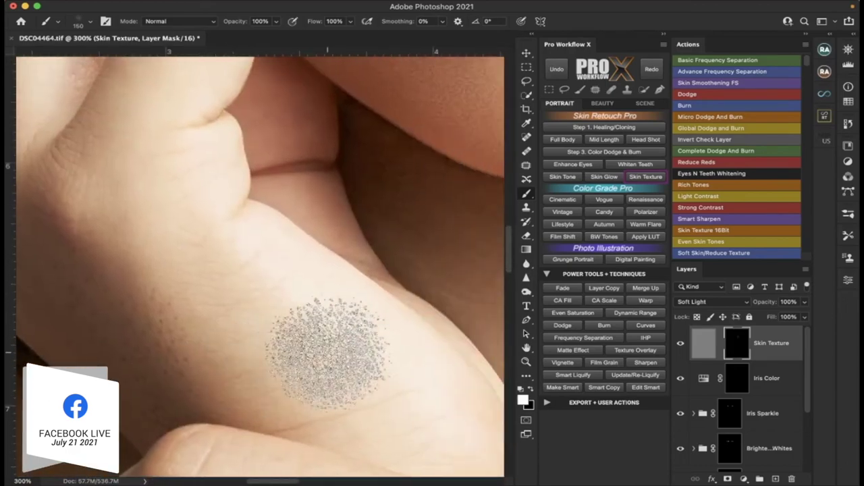
{"action": "scroll", "coordinate": [329, 353], "scroll_direction": "down", "scroll_amount": 4}
{"action": "scroll", "coordinate": [329, 353], "scroll_direction": "right", "scroll_amount": 2}
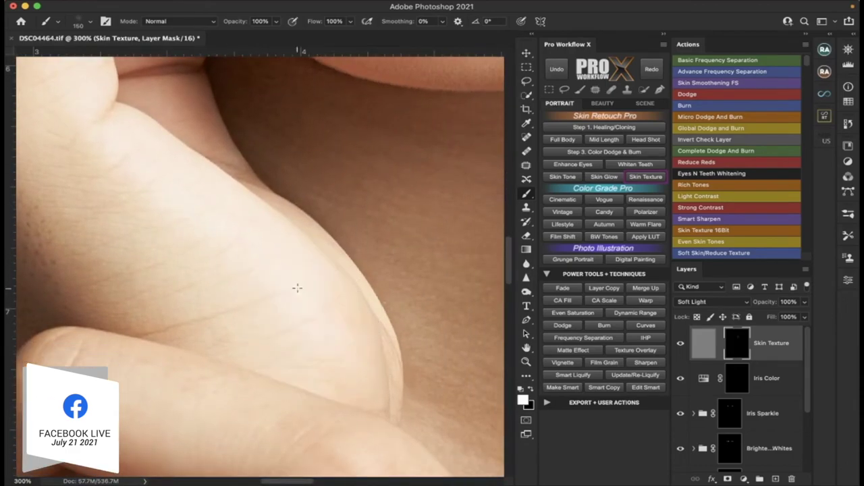
{"action": "scroll", "coordinate": [295, 285], "scroll_direction": "up", "scroll_amount": 4}
{"action": "scroll", "coordinate": [295, 285], "scroll_direction": "left", "scroll_amount": 2}
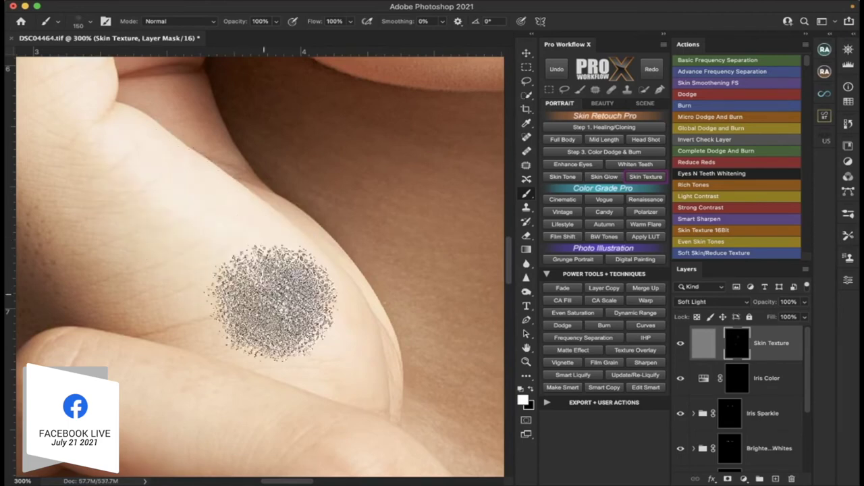
{"action": "scroll", "coordinate": [237, 334], "scroll_direction": "right", "scroll_amount": 4}
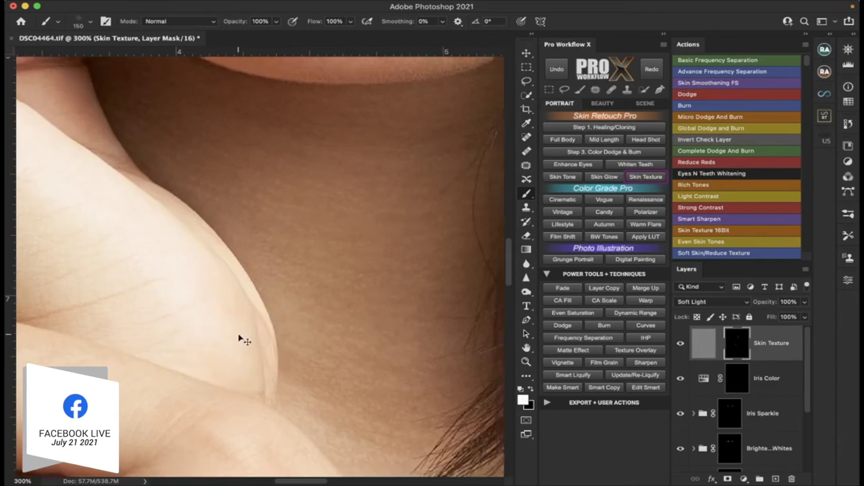
Fit the portrait in view and group all retouching layers from Skin Texture down to the Skin Retouch (Head Shot) group.
{"action": "key", "text": "super+0"}
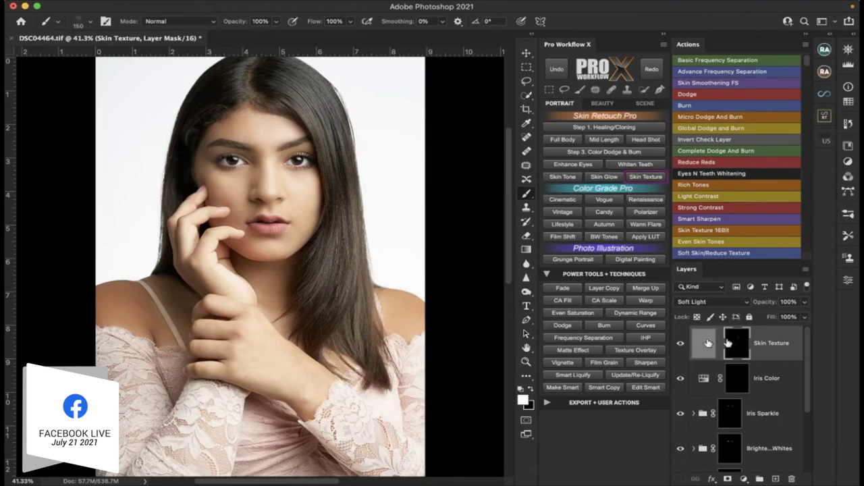
{"action": "mouse_move", "coordinate": [808, 346]}
{"action": "left_mouse_down"}
{"action": "mouse_move", "coordinate": [807, 431]}
{"action": "mouse_move", "coordinate": [809, 341]}
{"action": "left_mouse_up"}
{"action": "scroll", "coordinate": [785, 345], "scroll_direction": "down", "scroll_amount": 5}
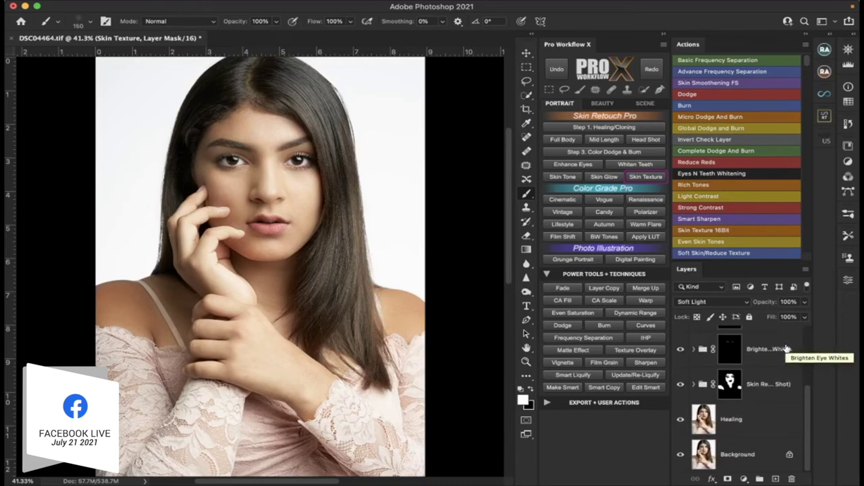
{"action": "left_click", "coordinate": [764, 383]}
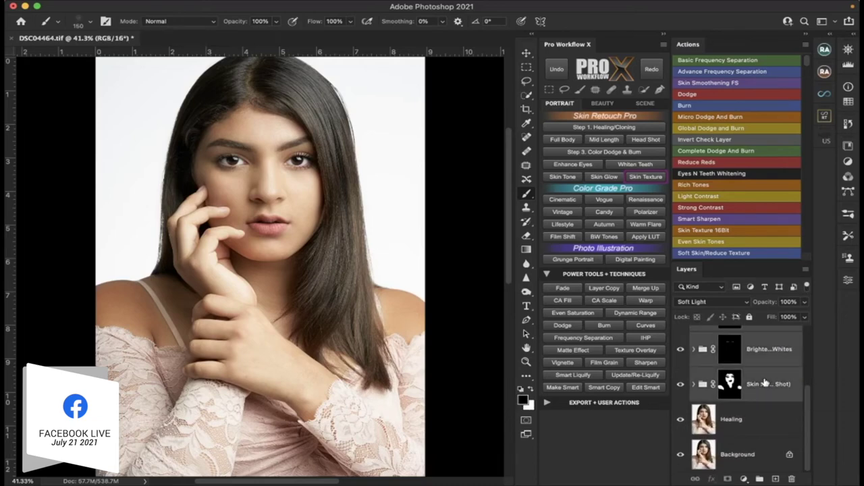
{"action": "key", "text": "ctrl+g"}
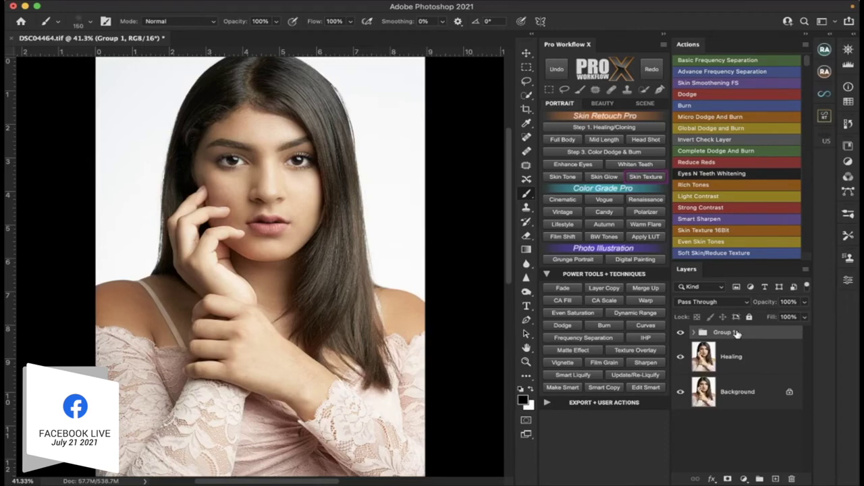
Compare the portrait with the retouching group hidden and shown.
{"action": "left_click", "coordinate": [681, 333]}
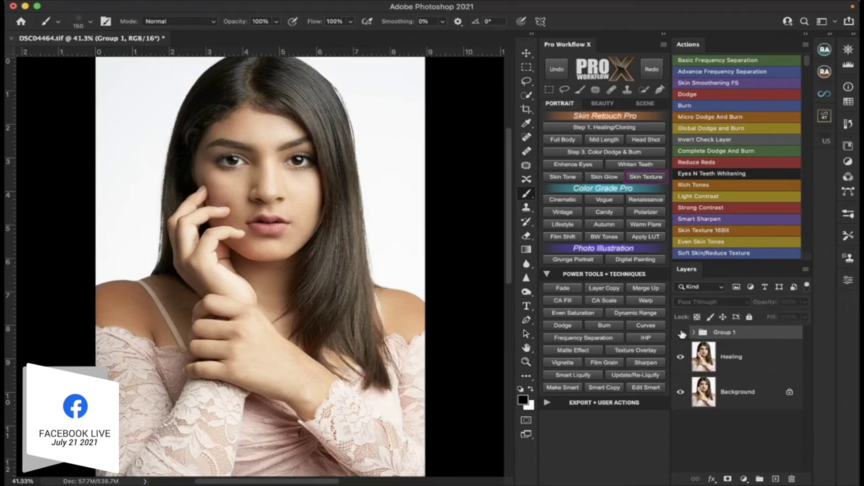
{"action": "left_click", "coordinate": [681, 333]}
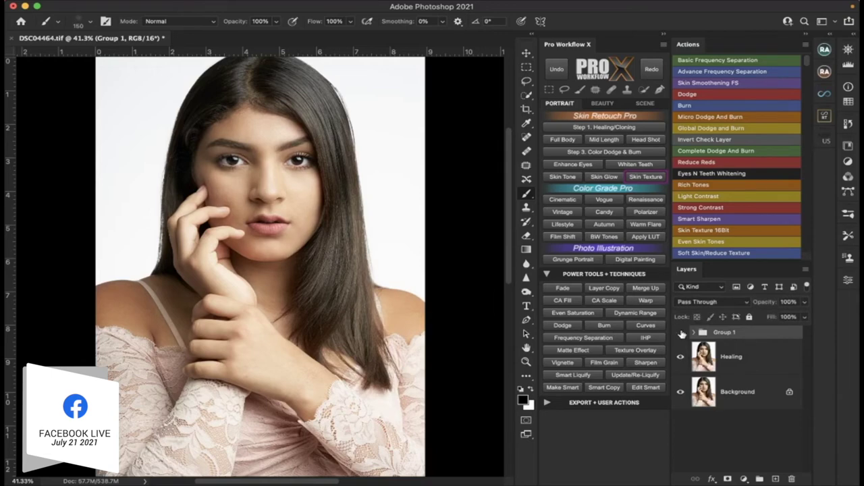
{"action": "left_click", "coordinate": [681, 333]}
{"action": "left_click", "coordinate": [682, 333]}
{"action": "left_click", "coordinate": [681, 333]}
{"action": "left_click", "coordinate": [681, 333]}
Lower the opacity of the Brighten Eye Whites group inside Group 1 to 54%.
{"action": "left_click", "coordinate": [696, 333]}
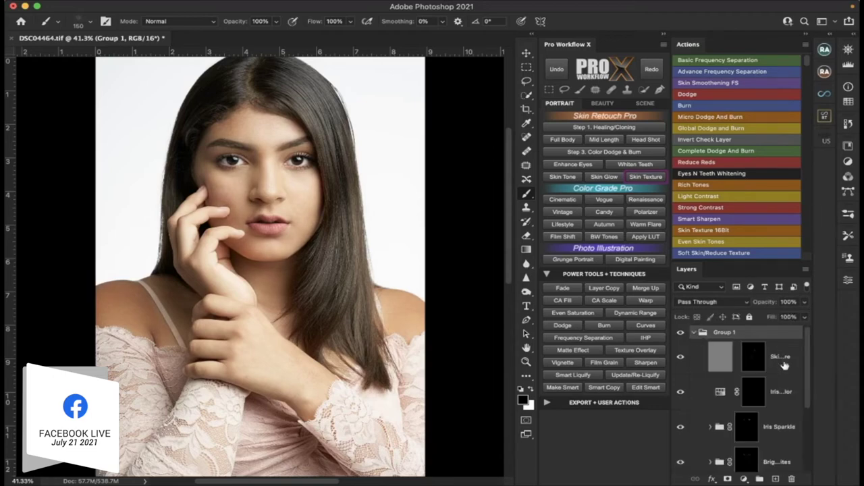
{"action": "scroll", "coordinate": [783, 364], "scroll_direction": "down", "scroll_amount": 3}
{"action": "scroll", "coordinate": [783, 368], "scroll_direction": "down", "scroll_amount": 2}
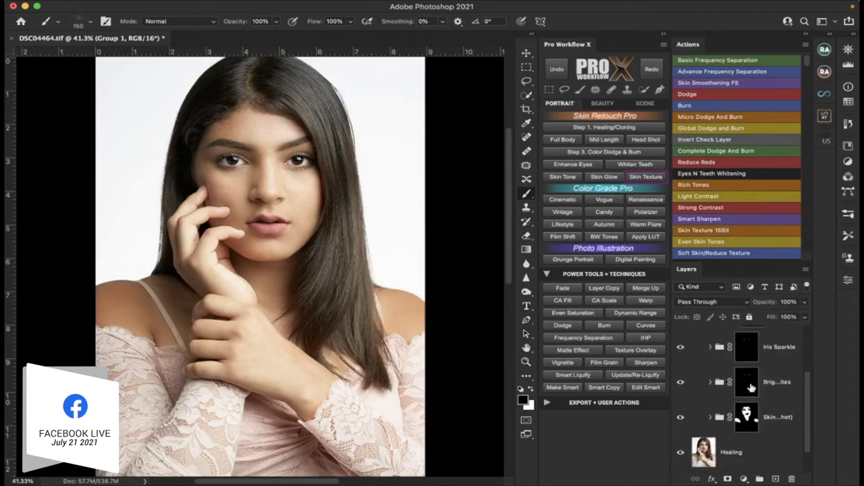
{"action": "left_click", "coordinate": [748, 382]}
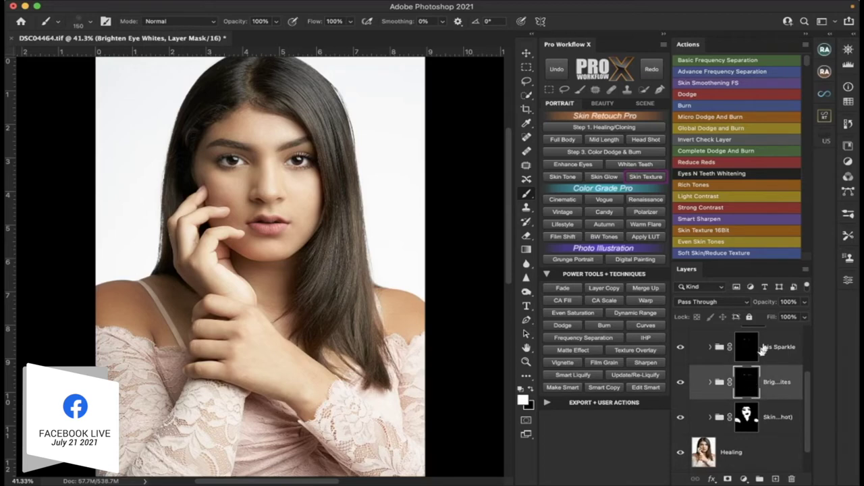
{"action": "left_click", "coordinate": [806, 302]}
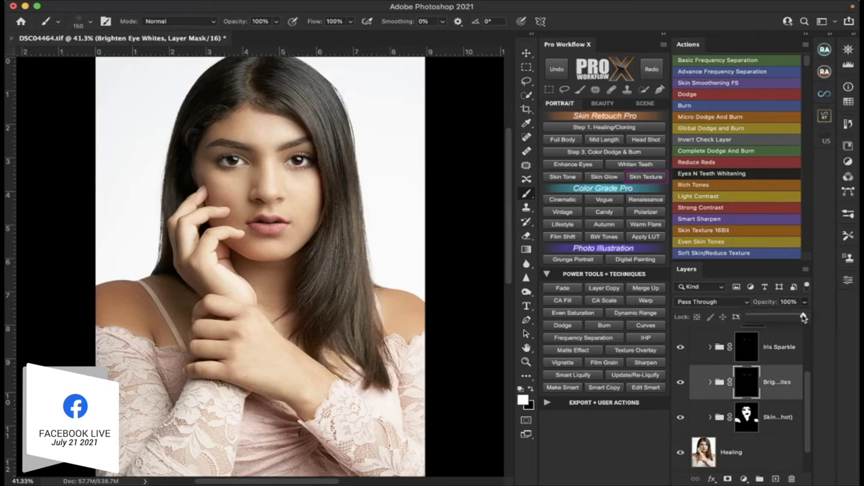
{"action": "left_click_drag", "start_coordinate": [805, 317], "coordinate": [778, 317]}
Compare the portrait with Group 1 hidden and shown after softening the eye whites.
{"action": "scroll", "coordinate": [681, 376], "scroll_direction": "up", "scroll_amount": 3}
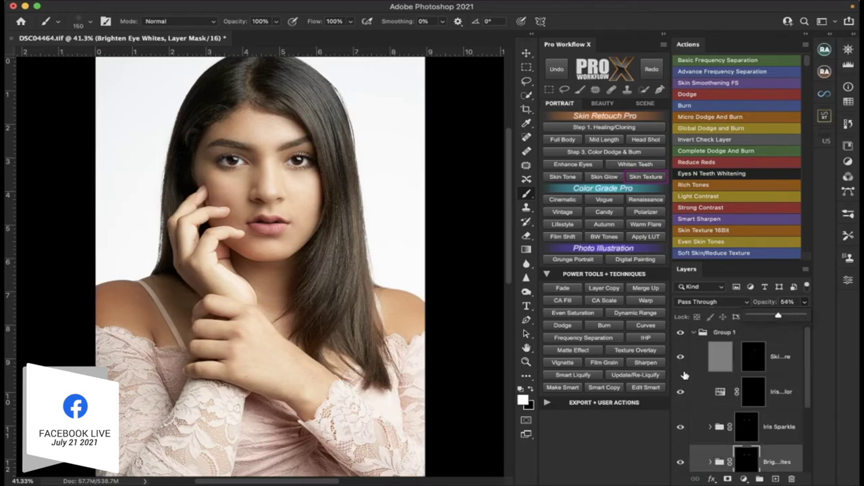
{"action": "left_click", "coordinate": [681, 335]}
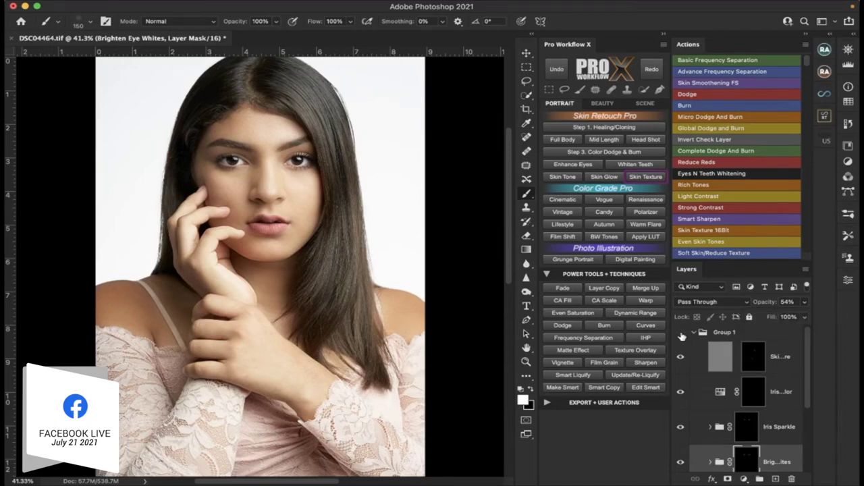
{"action": "left_click", "coordinate": [681, 335]}
{"action": "left_click", "coordinate": [682, 336]}
{"action": "left_click", "coordinate": [682, 336]}
{"action": "left_click", "coordinate": [681, 335]}
{"action": "left_click", "coordinate": [681, 336]}
{"action": "left_click", "coordinate": [681, 335]}
Collapse Group 1 and stamp all visible layers into a new layer above it.
{"action": "left_click", "coordinate": [693, 332]}
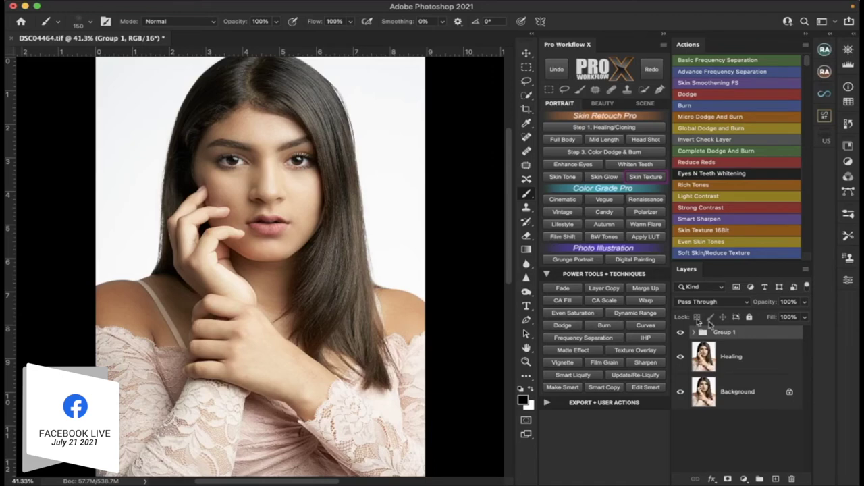
{"action": "left_click", "coordinate": [728, 432]}
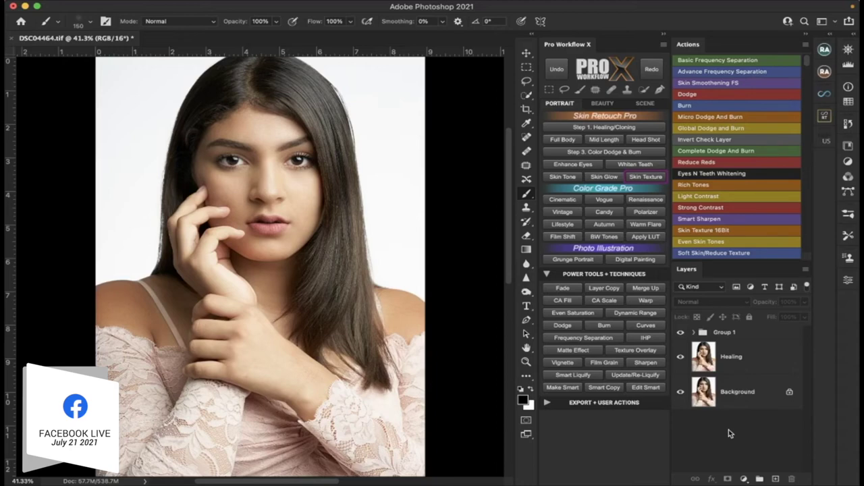
{"action": "key", "text": "super+alt+shift+e"}
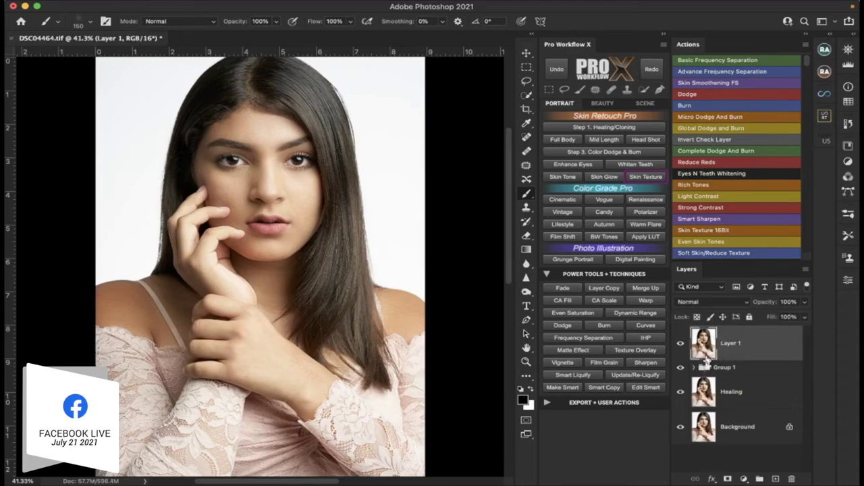
Apply the Cinematic color grade above the stamped layer and lower its group opacity to 43%.
{"action": "left_click", "coordinate": [570, 203]}
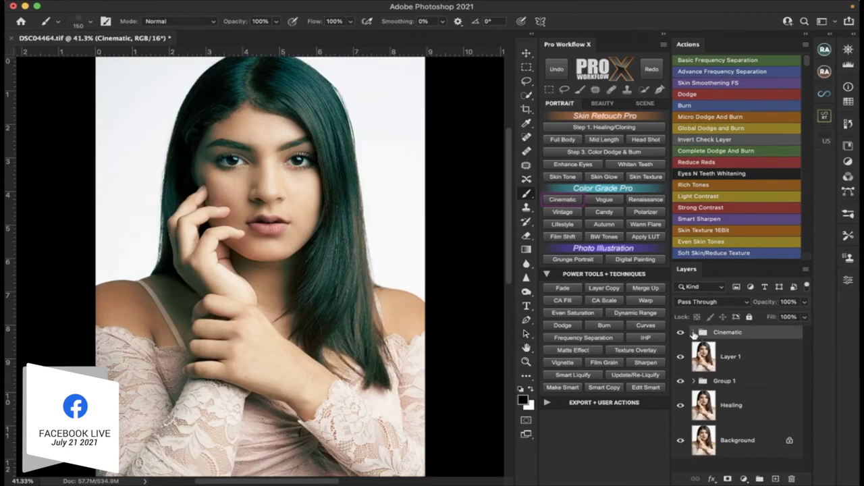
{"action": "left_click", "coordinate": [693, 333]}
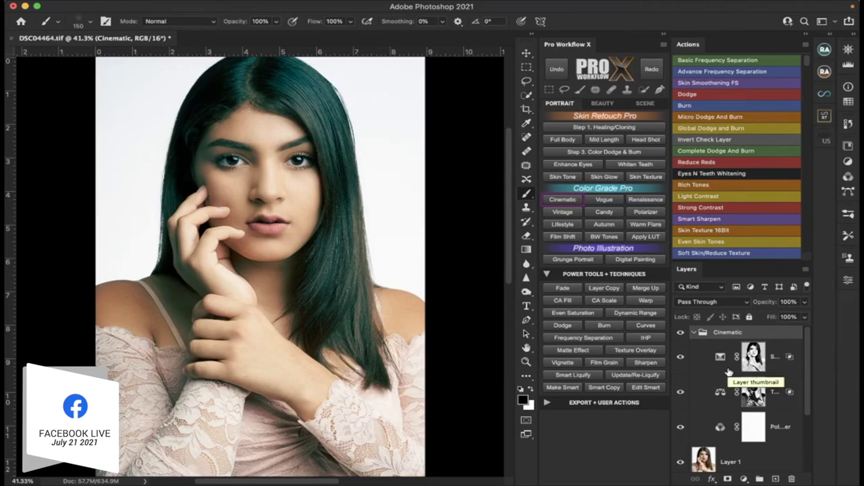
{"action": "left_click", "coordinate": [804, 317]}
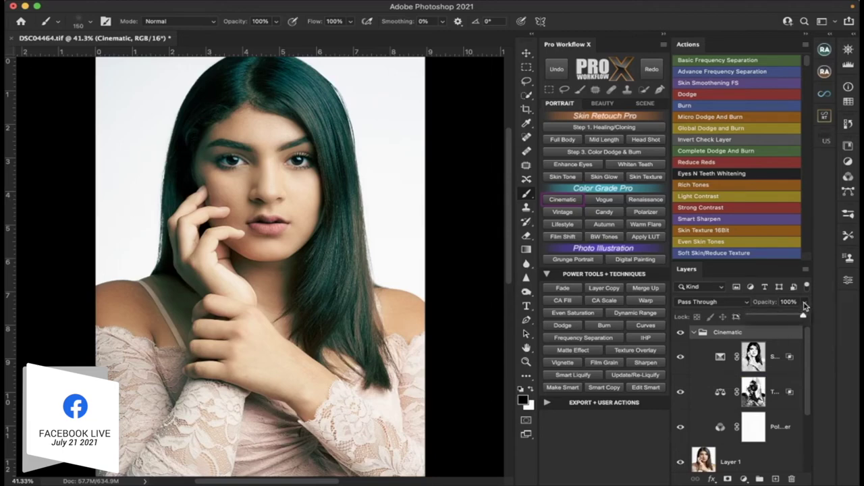
{"action": "left_click_drag", "start_coordinate": [804, 316], "coordinate": [773, 320]}
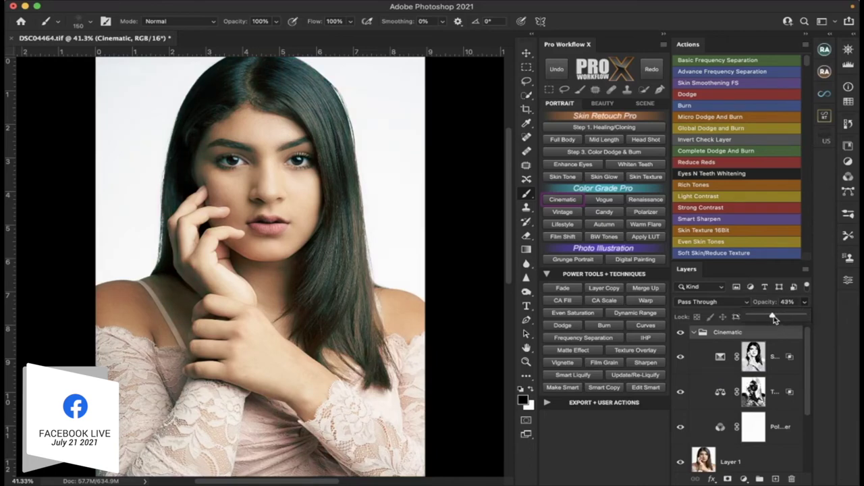
Examine the settings of the Selective Color, Color Balance and Channel Mixer layers inside the Cinematic group, leaving the group collapsed.
{"action": "double_click", "coordinate": [721, 358]}
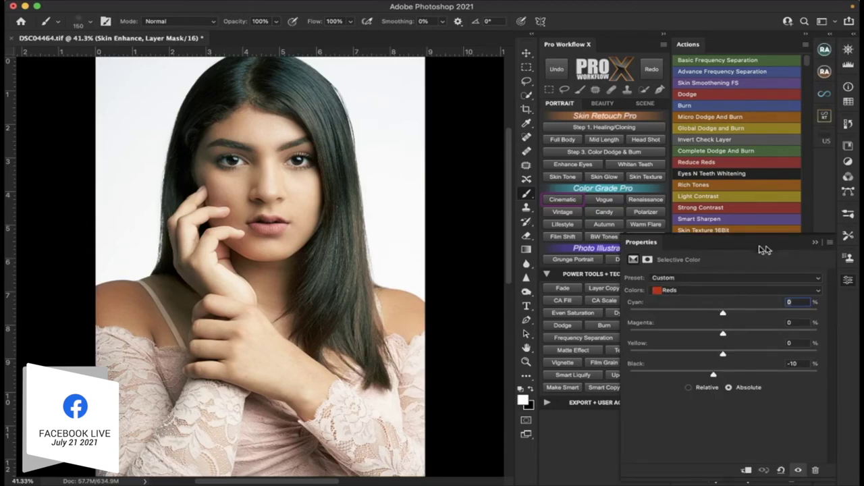
{"action": "left_click", "coordinate": [816, 243]}
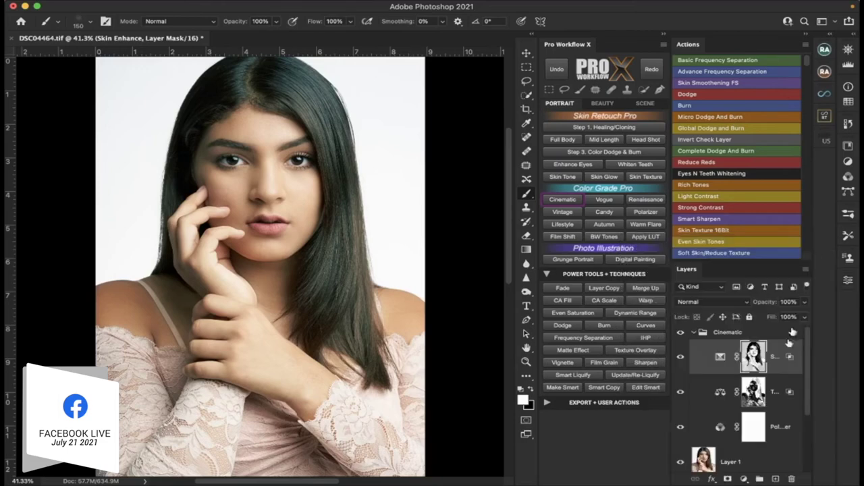
{"action": "double_click", "coordinate": [719, 391]}
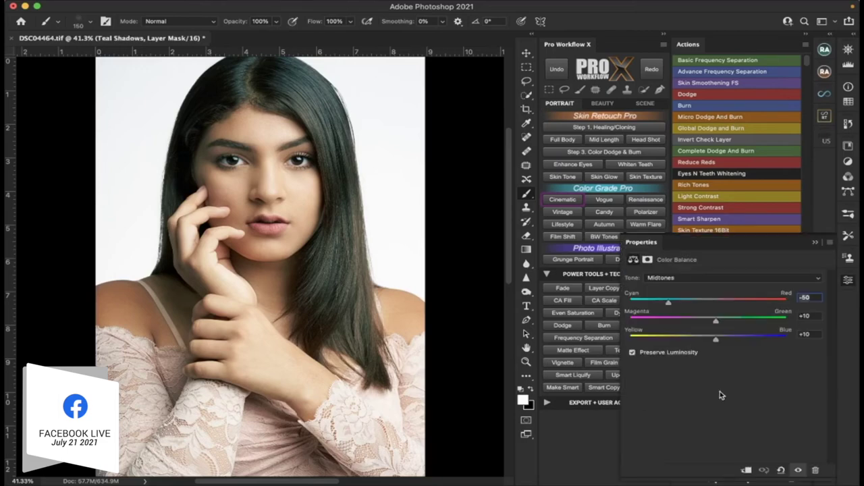
{"action": "left_click", "coordinate": [816, 242]}
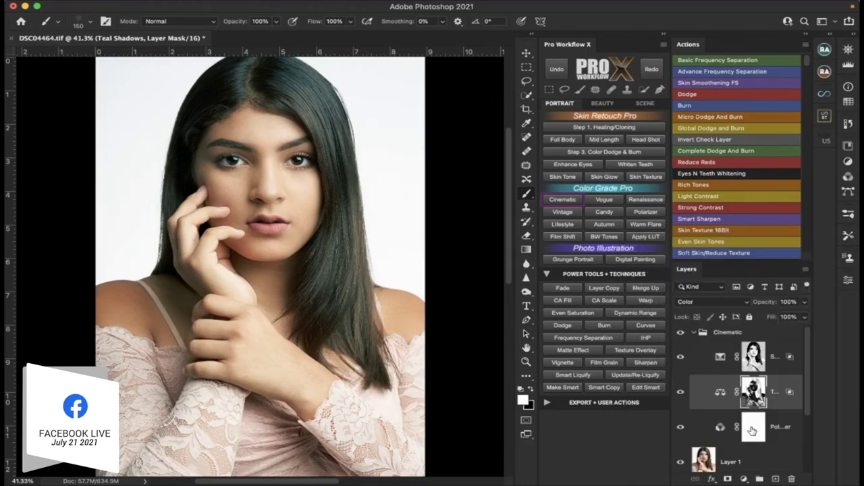
{"action": "double_click", "coordinate": [719, 426]}
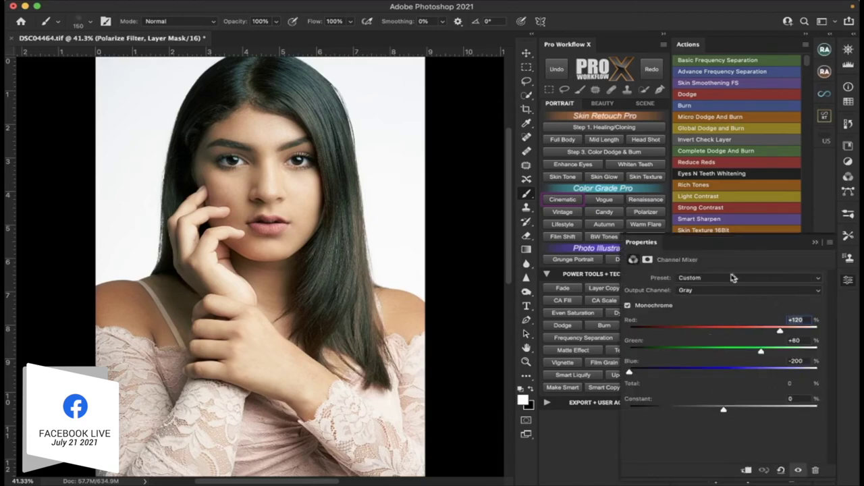
{"action": "left_click", "coordinate": [818, 245]}
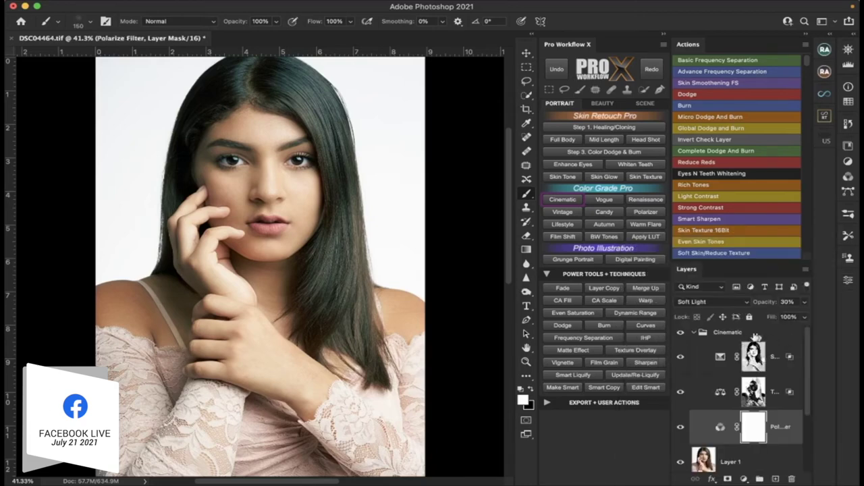
{"action": "left_click", "coordinate": [695, 333]}
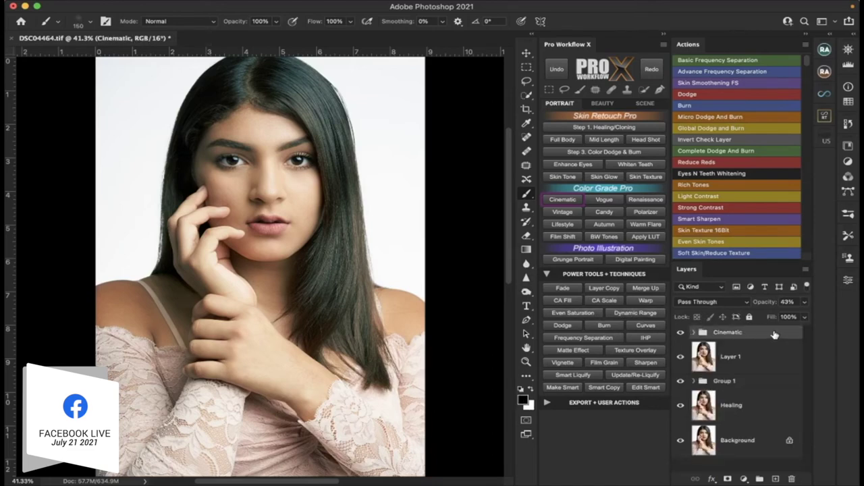
Hide the Cinematic group and apply the Vogue color grade above it.
{"action": "left_click", "coordinate": [681, 332]}
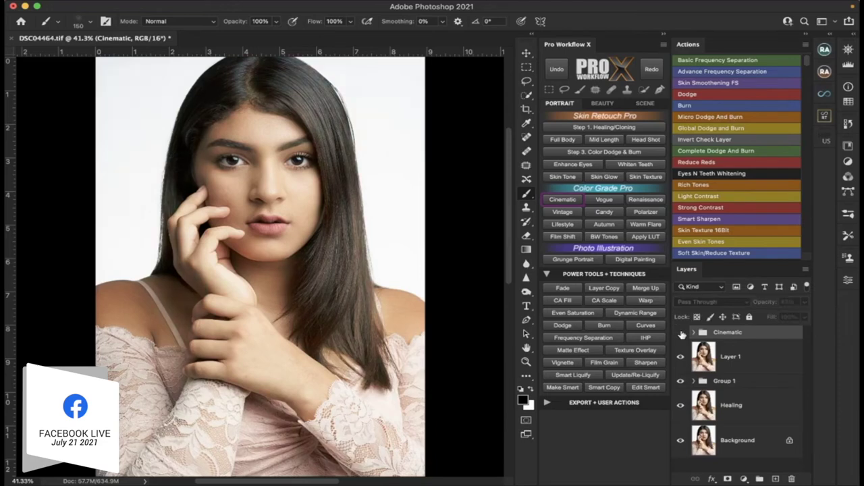
{"action": "left_click", "coordinate": [607, 201]}
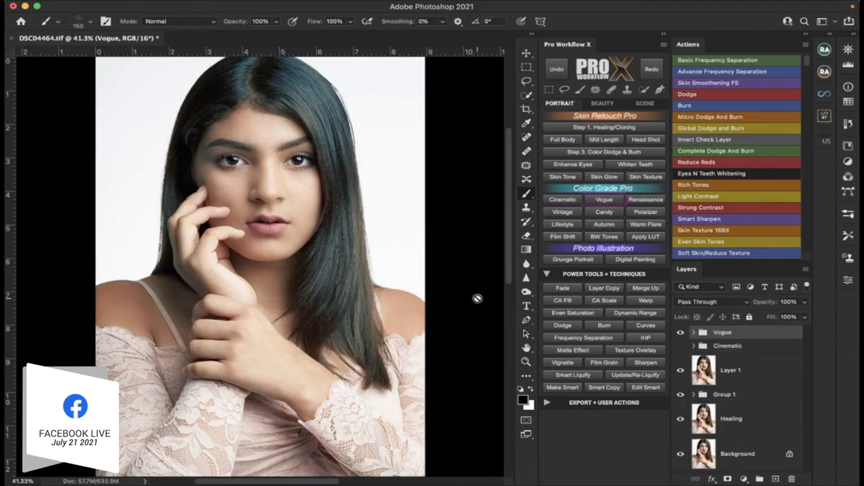
Compare the face and hair up close with the Vogue group shown and hidden.
{"action": "left_click", "coordinate": [526, 362]}
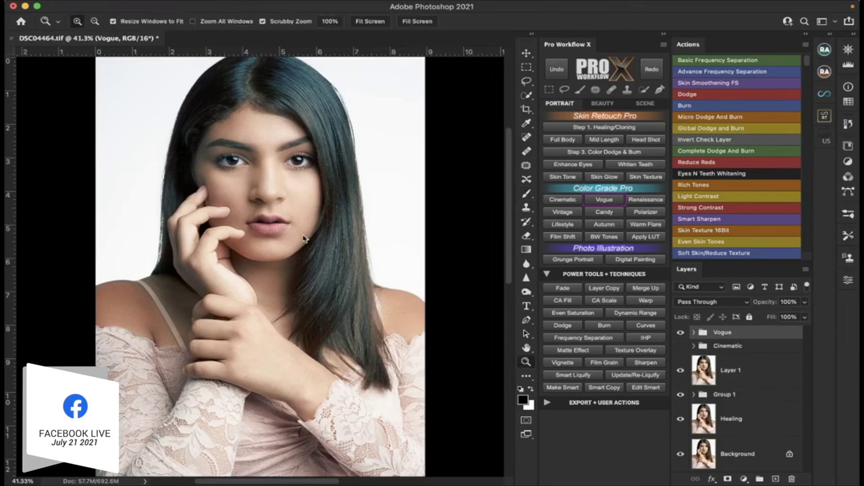
{"action": "left_click", "coordinate": [271, 210]}
{"action": "scroll", "coordinate": [270, 208], "scroll_direction": "up", "scroll_amount": 5}
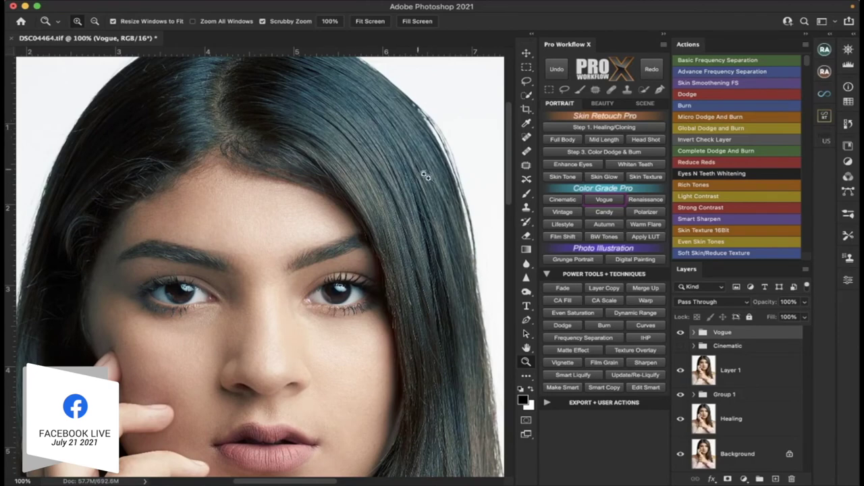
{"action": "left_click", "coordinate": [680, 334]}
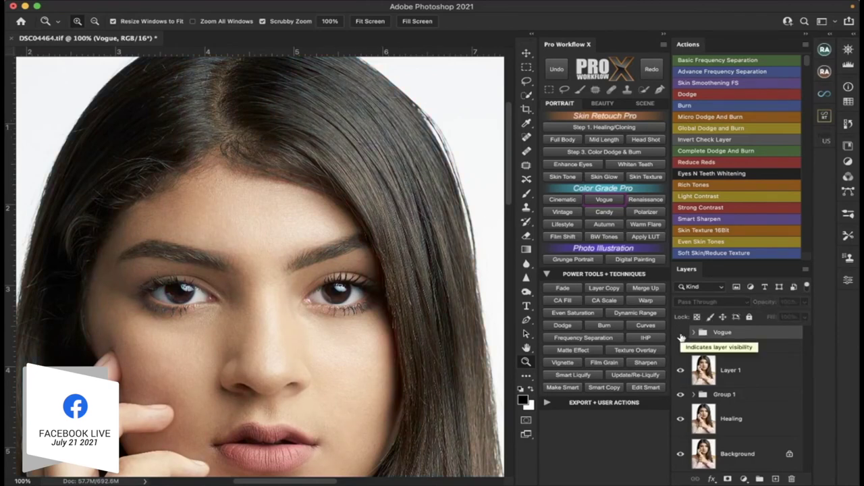
{"action": "left_click", "coordinate": [681, 334]}
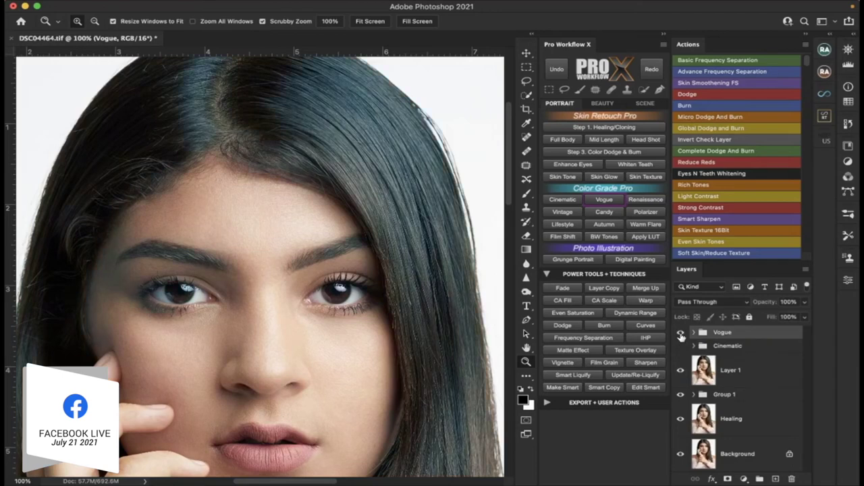
{"action": "left_click", "coordinate": [681, 335]}
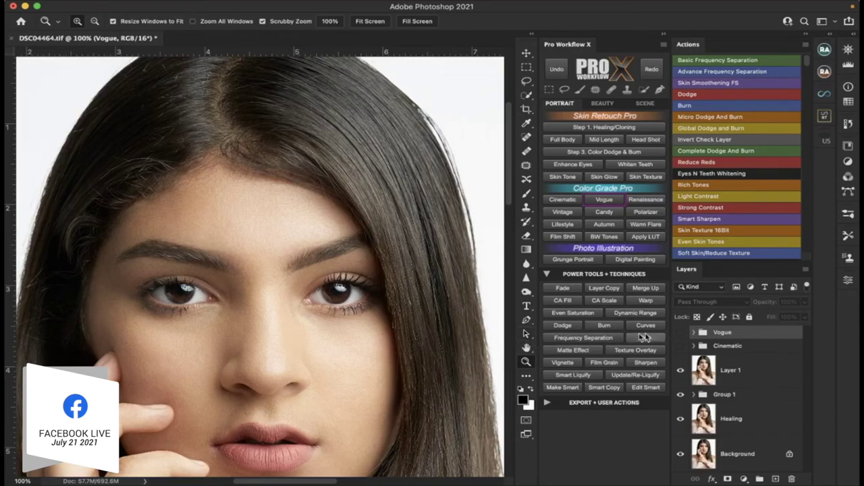
{"action": "scroll", "coordinate": [391, 307], "scroll_direction": "down", "scroll_amount": 10}
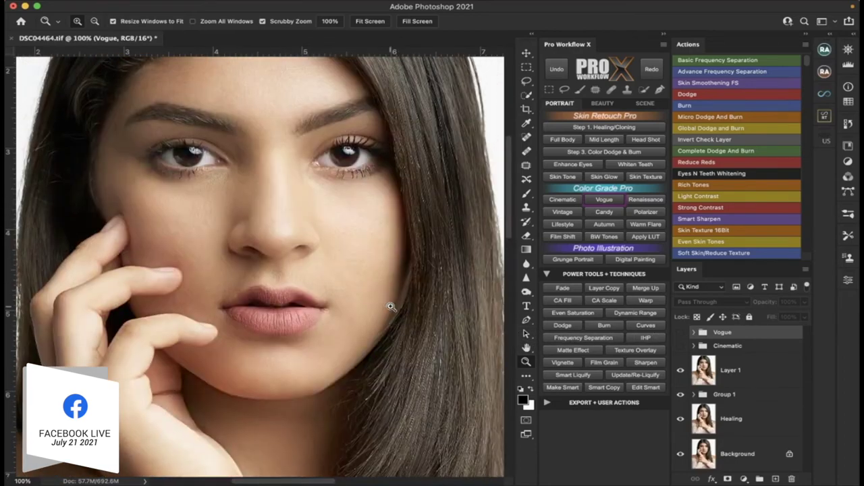
{"action": "left_click_drag", "start_coordinate": [390, 307], "coordinate": [382, 312]}
{"action": "scroll", "coordinate": [382, 312], "scroll_direction": "up", "scroll_amount": 3}
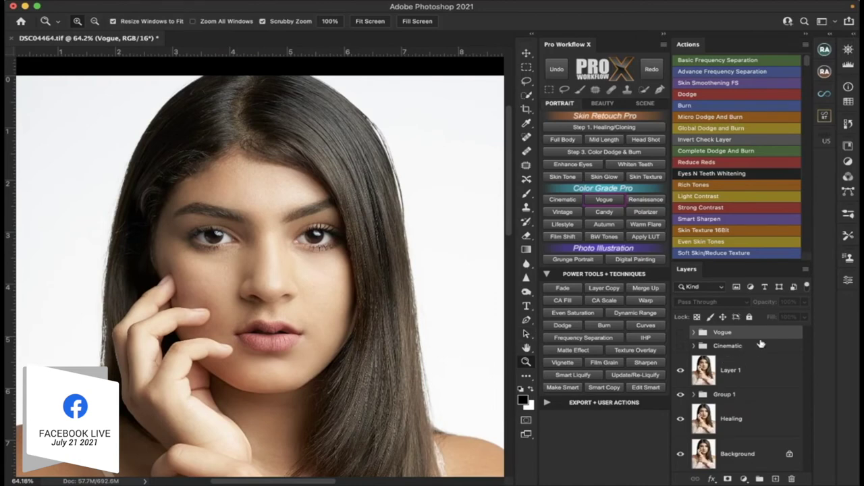
Delete the Vogue and Cinematic groups together with their contents.
{"action": "left_click", "coordinate": [792, 478]}
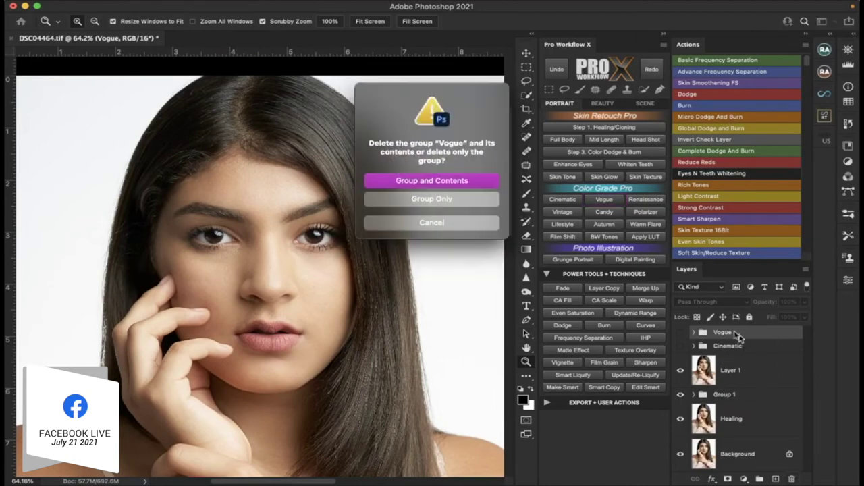
{"action": "left_click", "coordinate": [437, 182]}
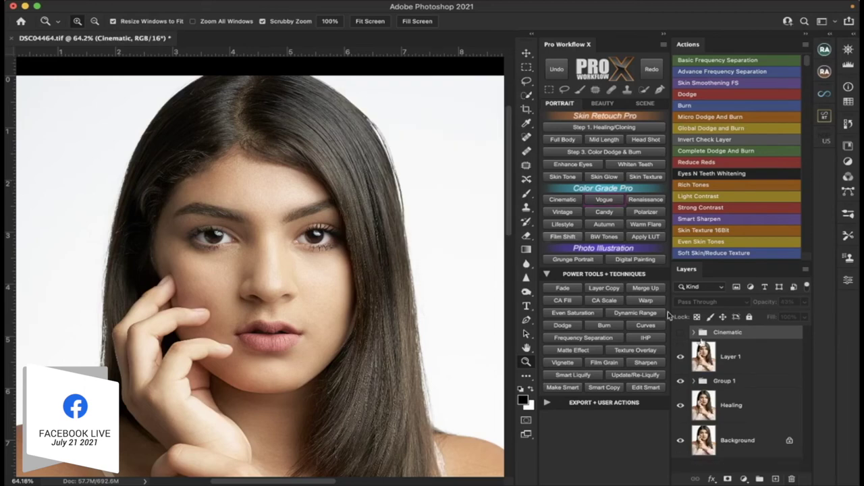
{"action": "left_click", "coordinate": [792, 478]}
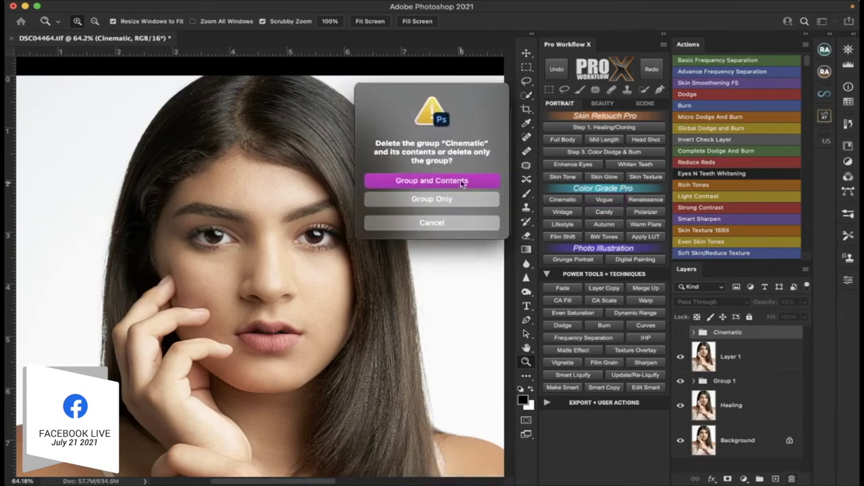
{"action": "left_click", "coordinate": [462, 181]}
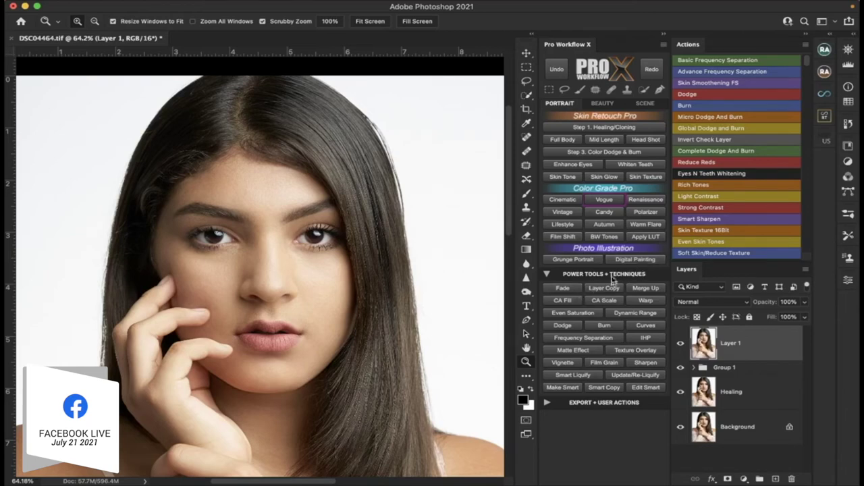
Review the Beauty and Scene tool sets of Pro Workflow X.
{"action": "left_click", "coordinate": [601, 104]}
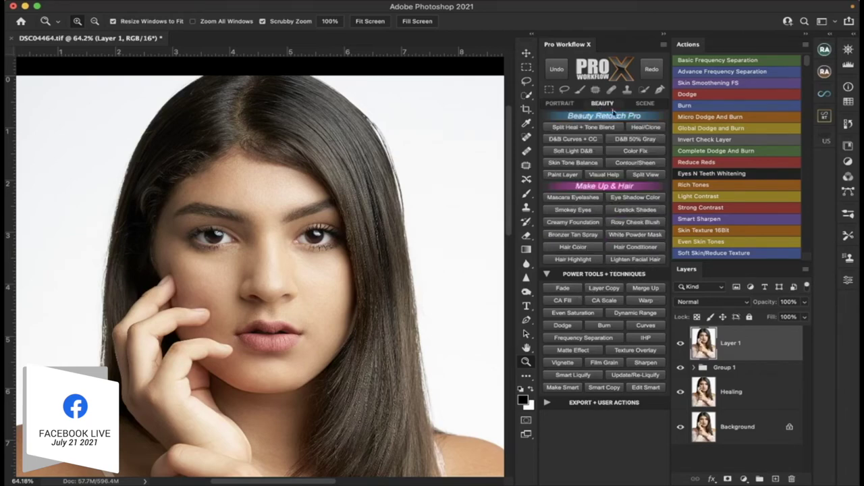
{"action": "left_click", "coordinate": [579, 131]}
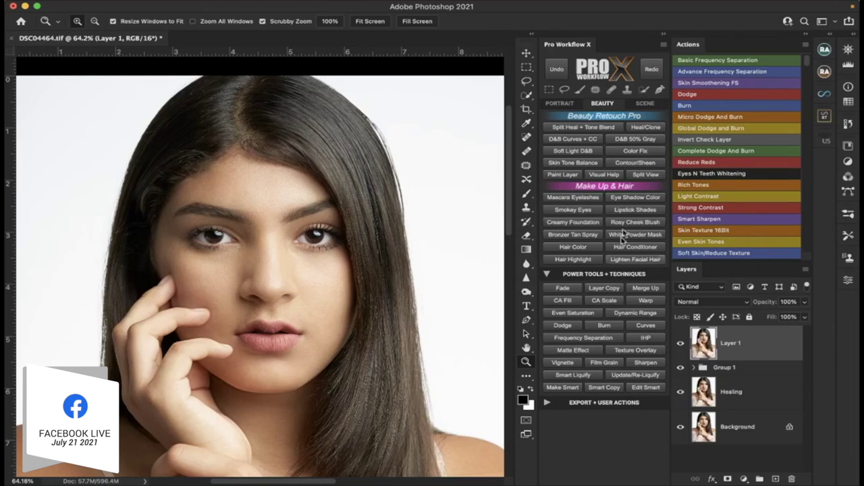
{"action": "left_click", "coordinate": [647, 103]}
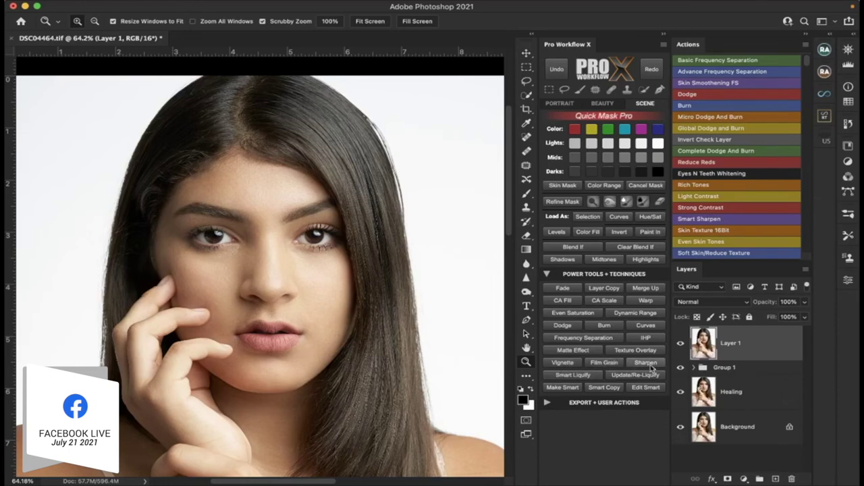
Start Smart Liquify on Layer 1 and slim the jawline on the hair side slightly inward with the Face tool.
{"action": "left_click", "coordinate": [570, 377]}
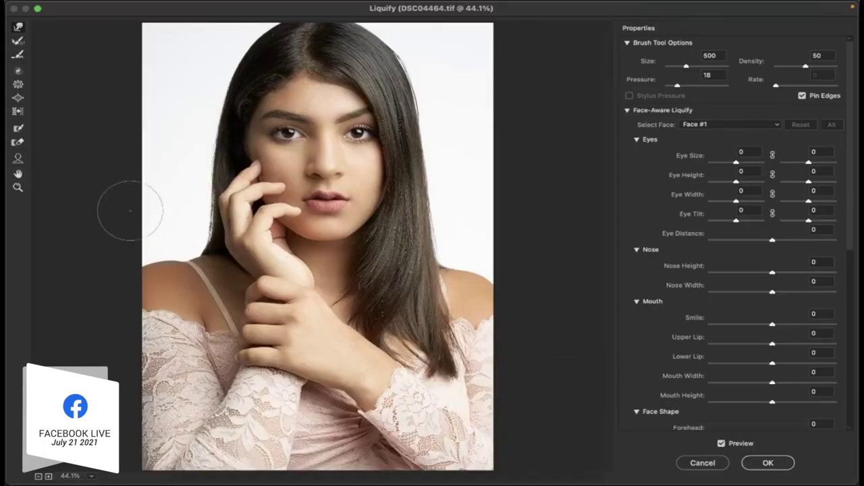
{"action": "left_click", "coordinate": [18, 187]}
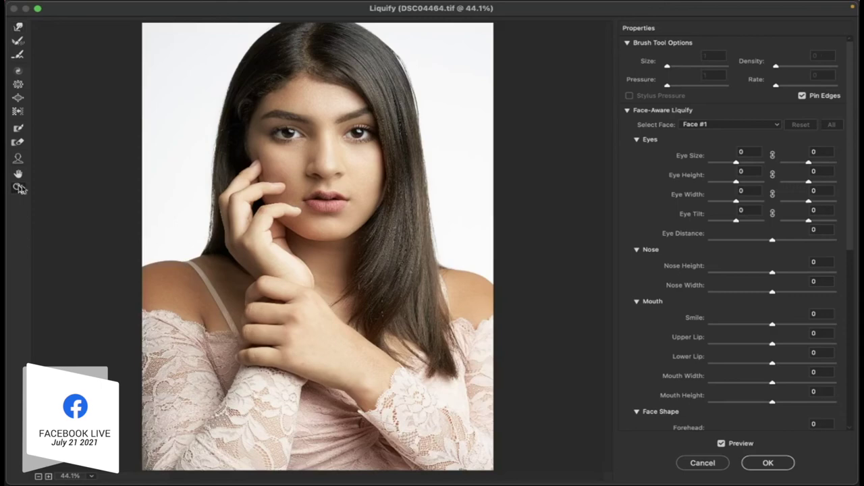
{"action": "left_click", "coordinate": [297, 208]}
{"action": "left_click", "coordinate": [19, 158]}
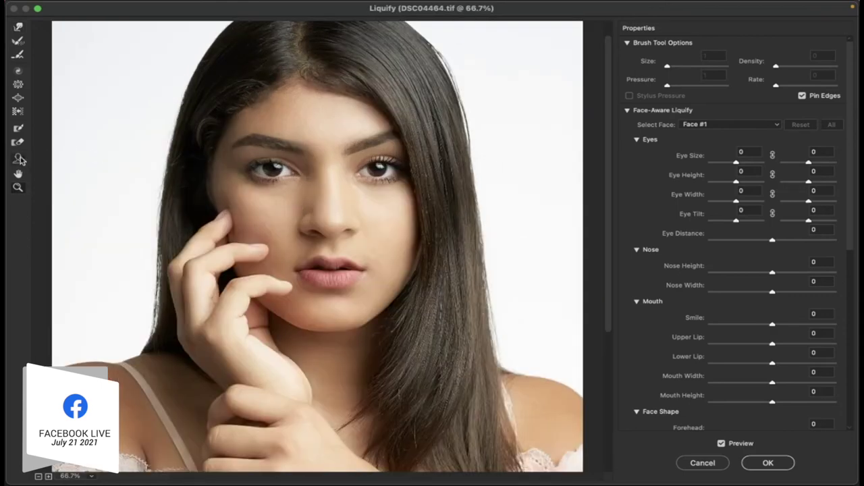
{"action": "mouse_move", "coordinate": [244, 287]}
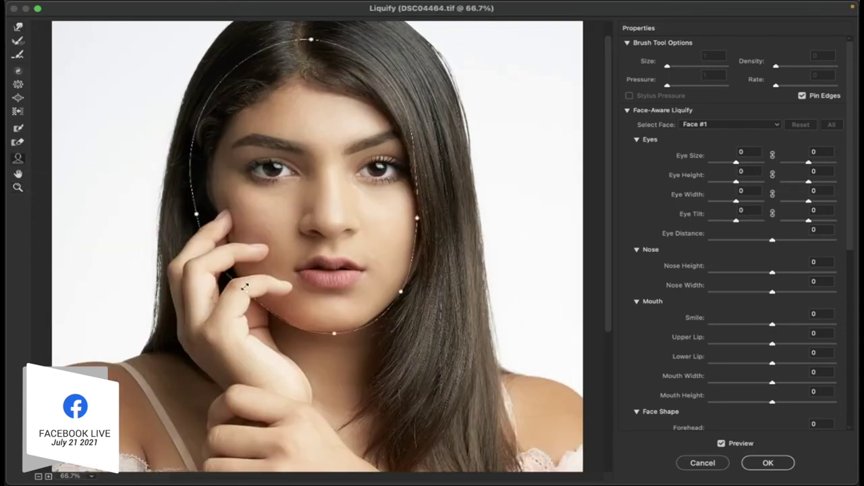
{"action": "left_click_drag", "start_coordinate": [415, 266], "coordinate": [399, 271]}
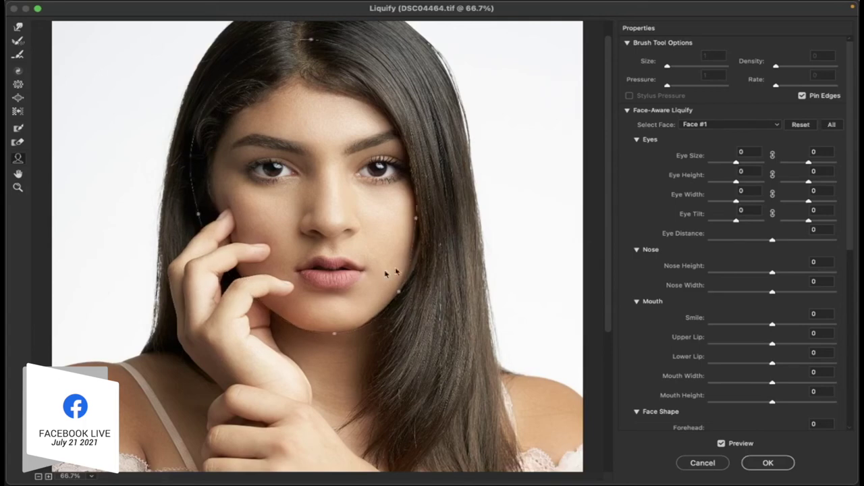
Switch to the Forward Warp tool in Liquify and reduce its brush size to 200.
{"action": "scroll", "coordinate": [424, 262], "scroll_direction": "down", "scroll_amount": 5}
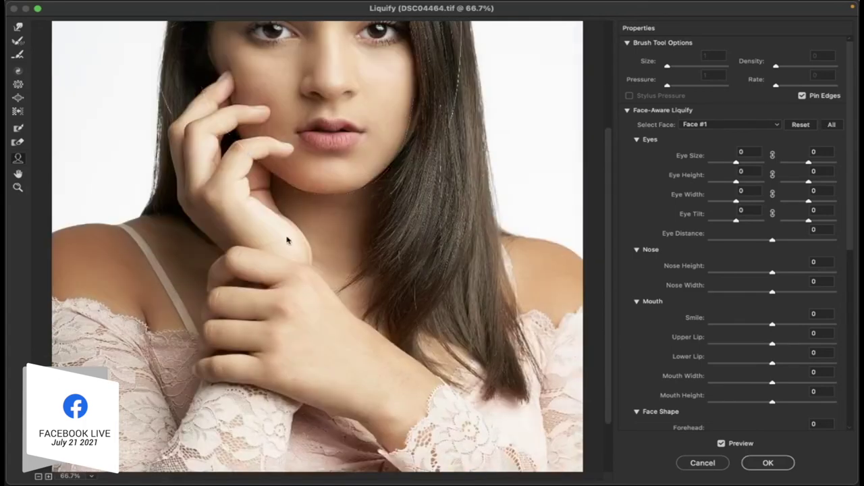
{"action": "left_click", "coordinate": [18, 27]}
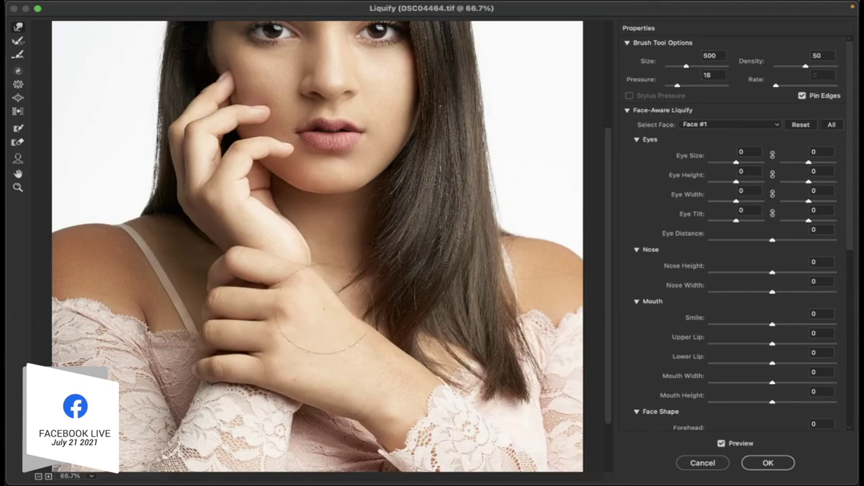
{"action": "scroll", "coordinate": [310, 344], "scroll_direction": "up", "scroll_amount": 5}
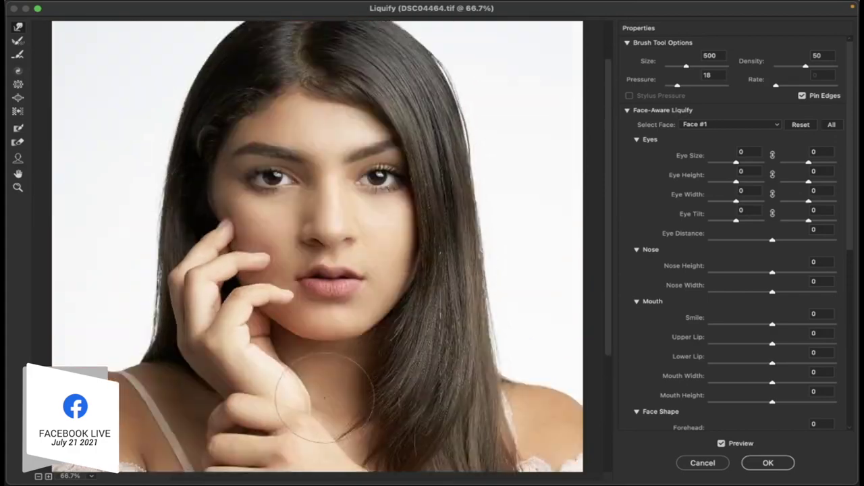
{"action": "scroll", "coordinate": [324, 258], "scroll_direction": "down", "scroll_amount": 6}
{"action": "scroll", "coordinate": [317, 304], "scroll_direction": "up", "scroll_amount": 4}
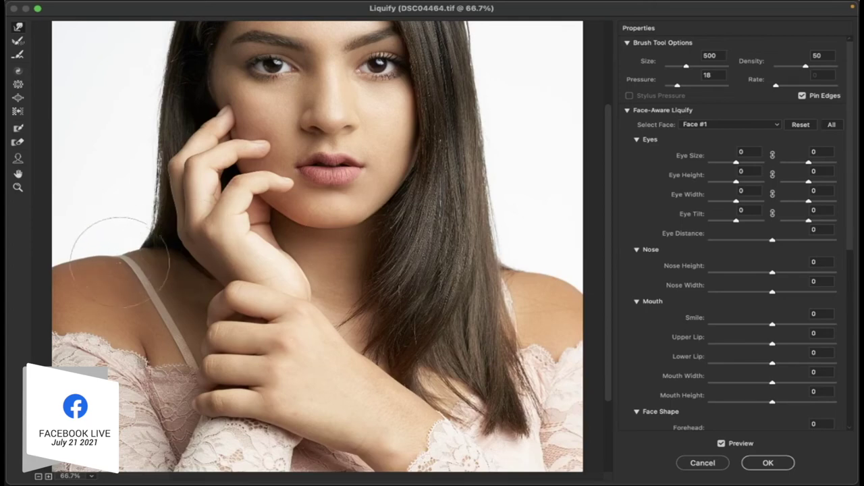
{"action": "key", "text": "bracketleft"}
{"action": "key", "text": "bracketleft"}
{"action": "key", "text": "bracketleft"}
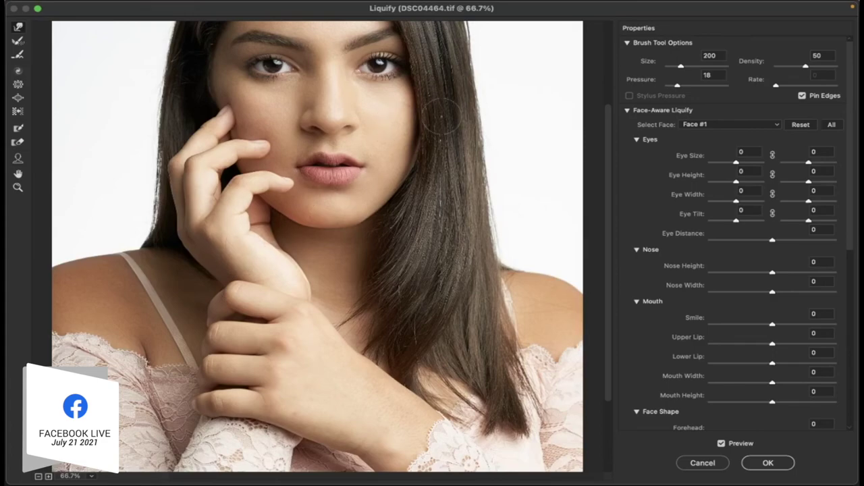
{"action": "scroll", "coordinate": [453, 115], "scroll_direction": "up", "scroll_amount": 3}
{"action": "scroll", "coordinate": [446, 41], "scroll_direction": "down", "scroll_amount": 5}
{"action": "scroll", "coordinate": [438, 26], "scroll_direction": "up", "scroll_amount": 4}
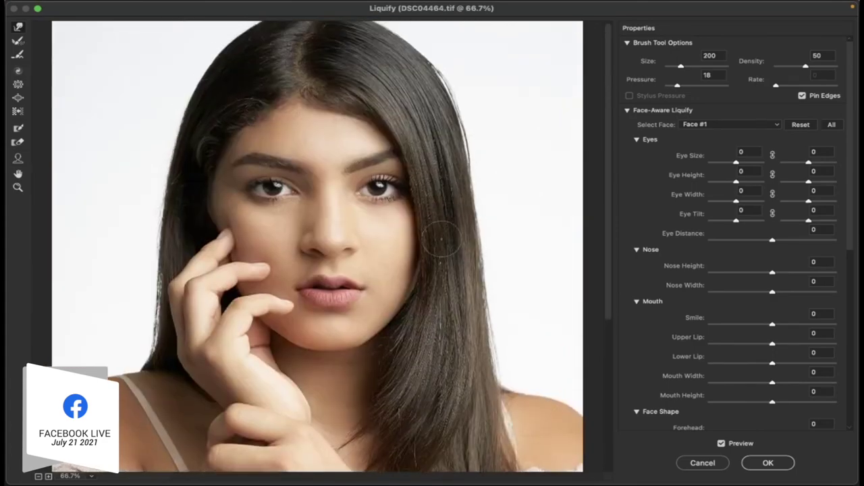
{"action": "scroll", "coordinate": [439, 41], "scroll_direction": "down", "scroll_amount": 4}
{"action": "scroll", "coordinate": [443, 27], "scroll_direction": "up", "scroll_amount": 3}
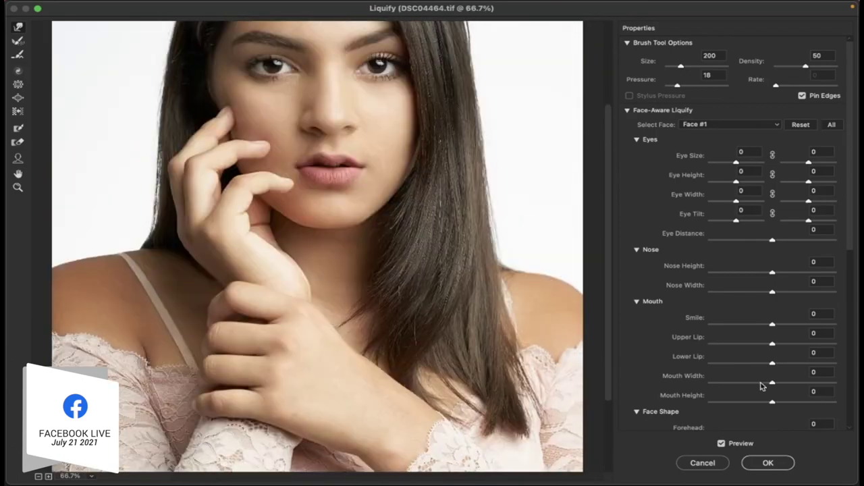
Apply the Liquify reshaping and compare the portrait with and without the Smart Liquify layer.
{"action": "left_click", "coordinate": [768, 464]}
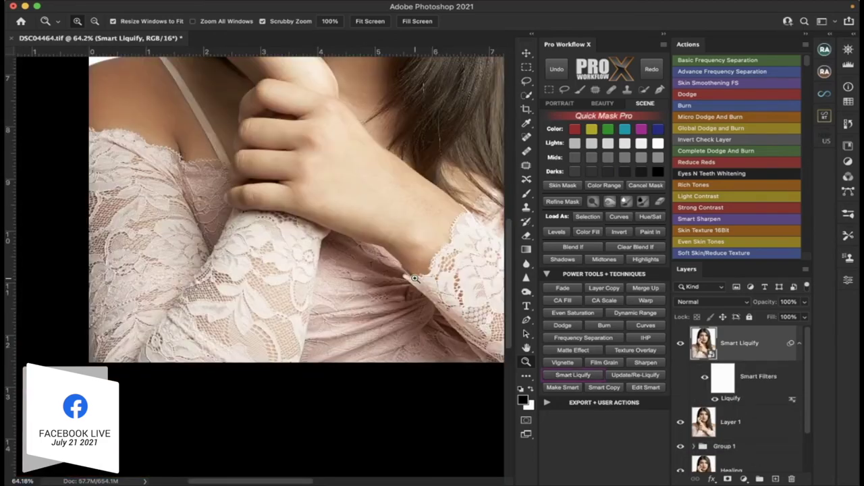
{"action": "scroll", "coordinate": [414, 277], "scroll_direction": "up", "scroll_amount": 10}
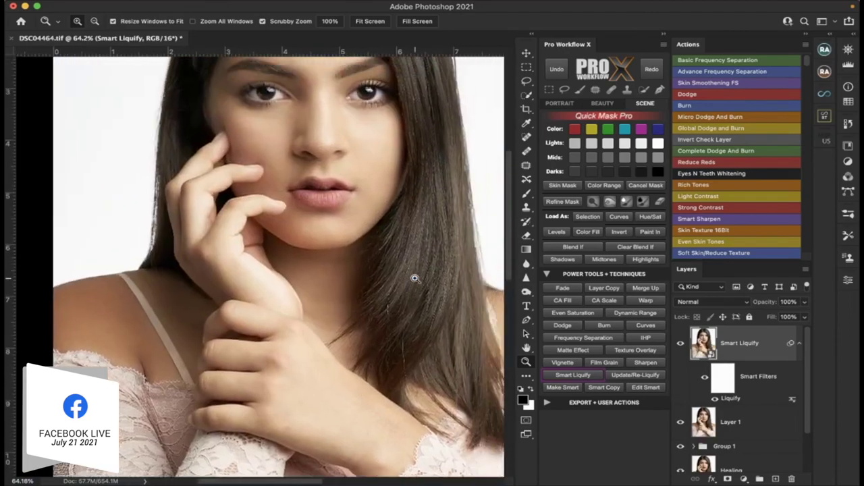
{"action": "scroll", "coordinate": [414, 277], "scroll_direction": "up", "scroll_amount": 5}
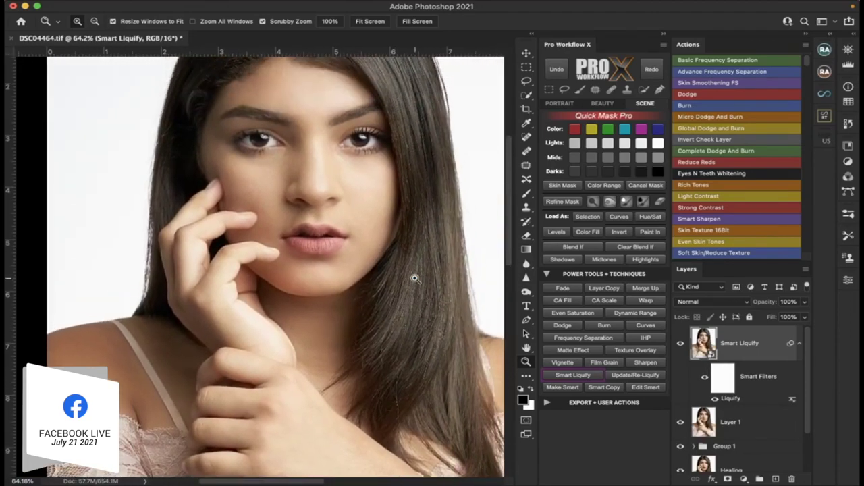
{"action": "scroll", "coordinate": [414, 278], "scroll_direction": "left", "scroll_amount": 2}
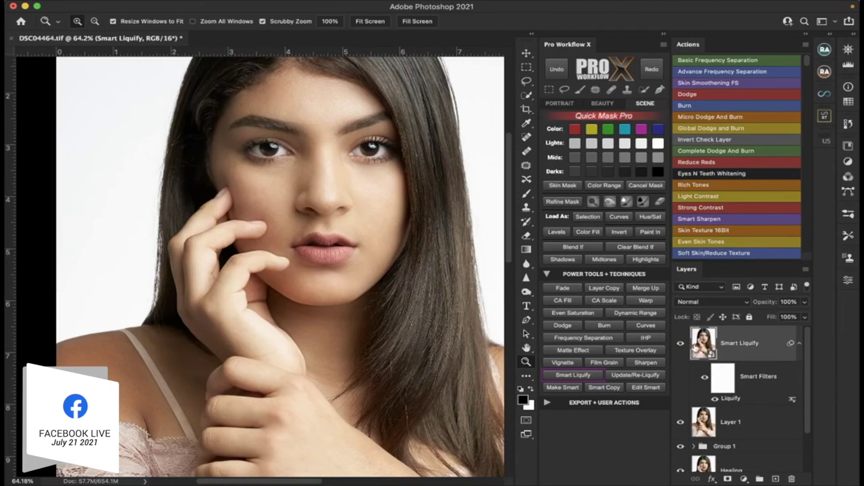
{"action": "left_click", "coordinate": [682, 346]}
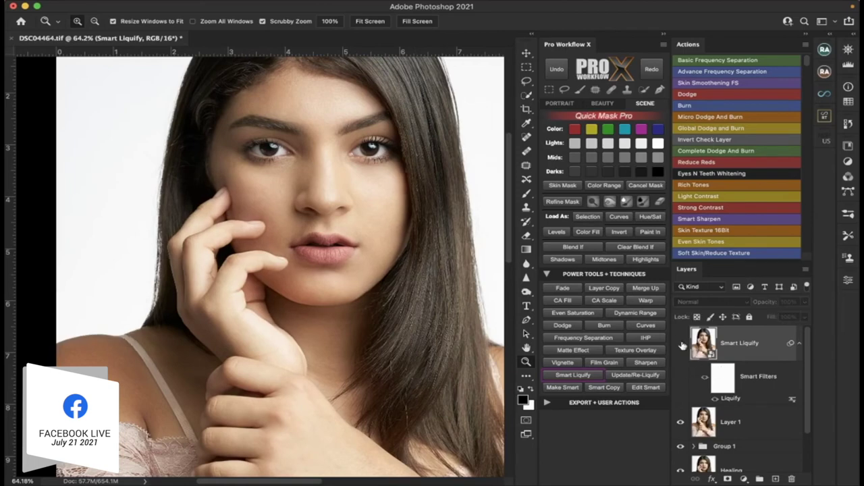
{"action": "left_click", "coordinate": [682, 346]}
{"action": "left_click", "coordinate": [682, 346]}
{"action": "left_click", "coordinate": [682, 345]}
{"action": "left_click", "coordinate": [681, 346]}
{"action": "left_click", "coordinate": [682, 346]}
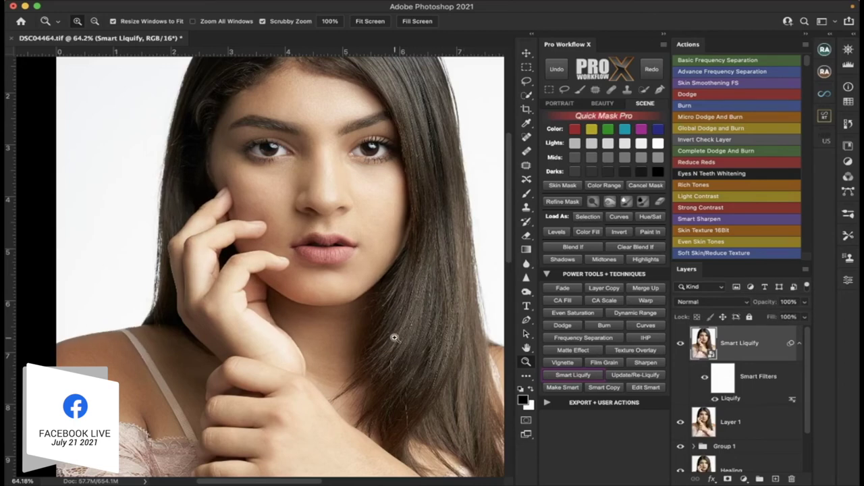
{"action": "scroll", "coordinate": [395, 337], "scroll_direction": "down", "scroll_amount": 3}
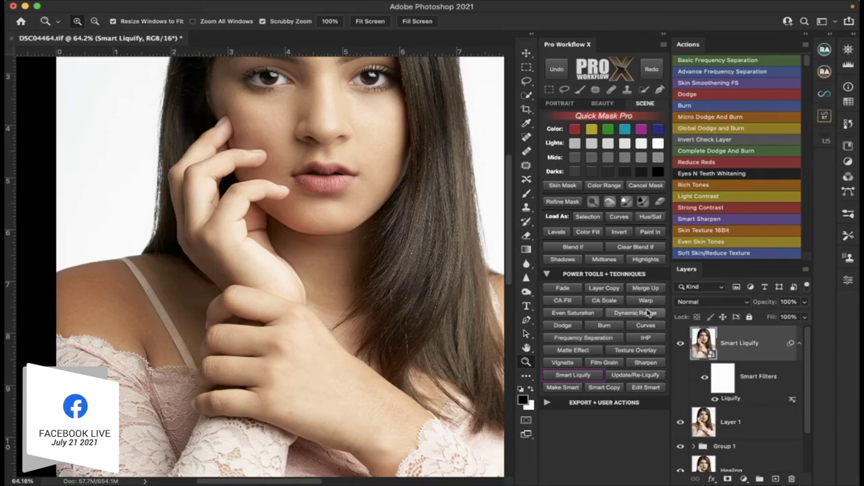
{"action": "left_click", "coordinate": [648, 301]}
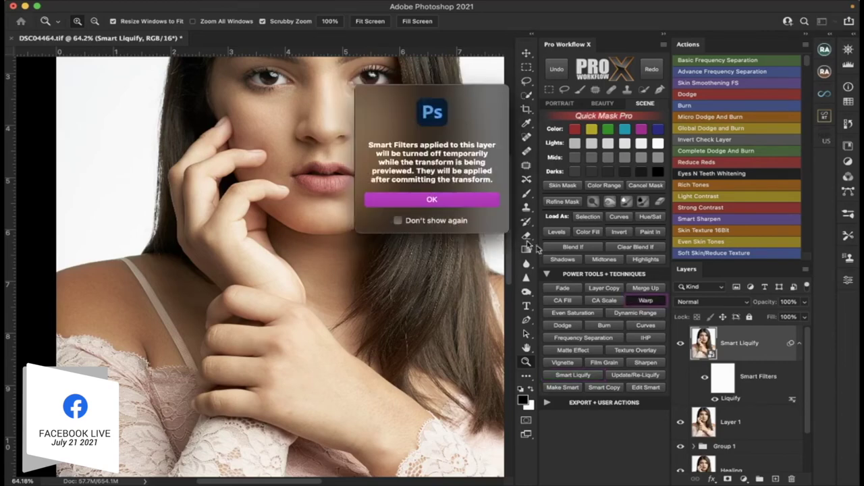
{"action": "left_click", "coordinate": [462, 201]}
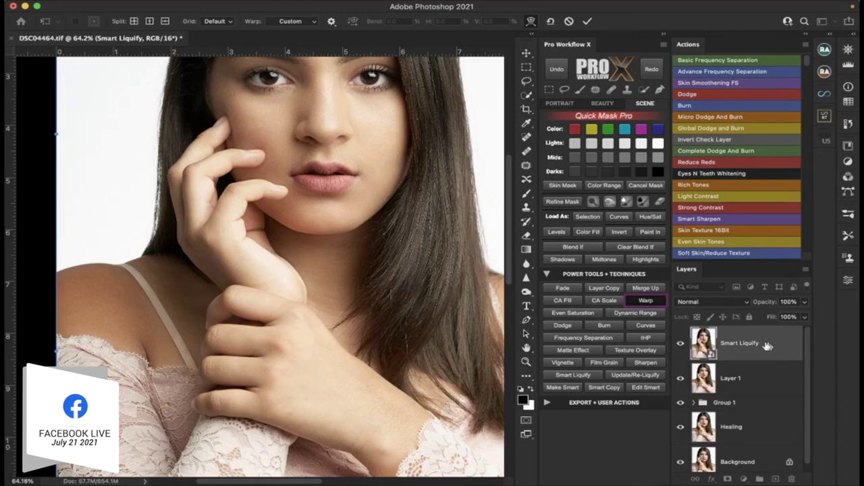
{"action": "left_click", "coordinate": [681, 346]}
{"action": "left_click", "coordinate": [680, 345]}
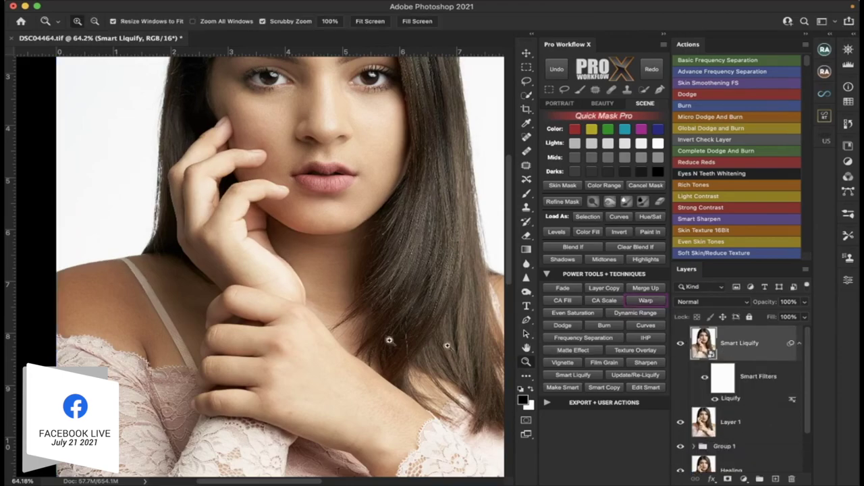
Collapse the Pro Workflow X panel and review the whole portrait and its layer stack down to Background.
{"action": "scroll", "coordinate": [346, 306], "scroll_direction": "up", "scroll_amount": 5}
{"action": "scroll", "coordinate": [346, 306], "scroll_direction": "right", "scroll_amount": 2}
{"action": "scroll", "coordinate": [347, 307], "scroll_direction": "down", "scroll_amount": 5}
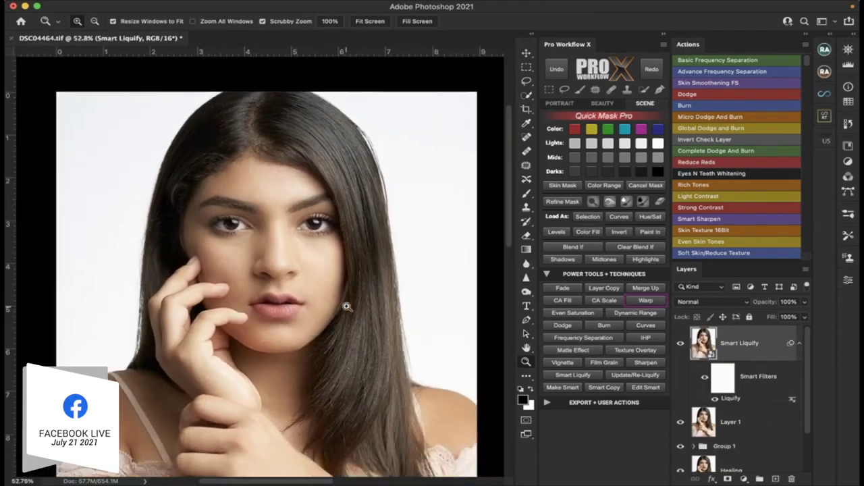
{"action": "scroll", "coordinate": [346, 307], "scroll_direction": "up", "scroll_amount": 2}
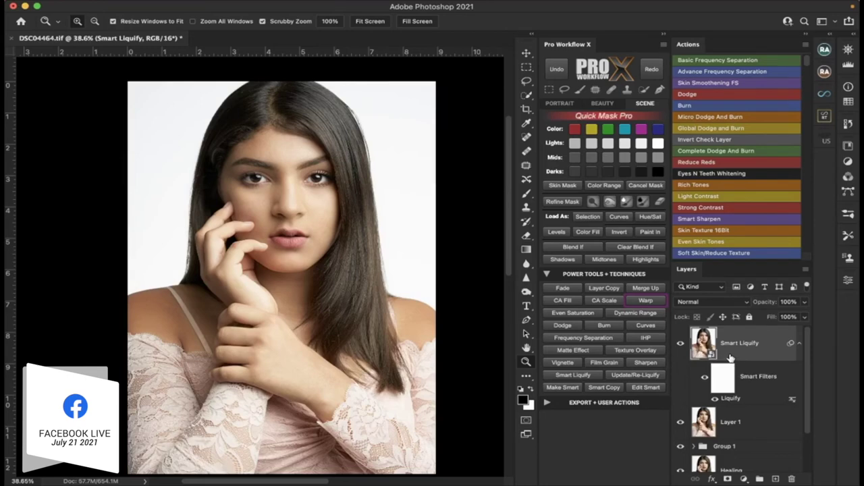
{"action": "scroll", "coordinate": [399, 306], "scroll_direction": "down", "scroll_amount": 2}
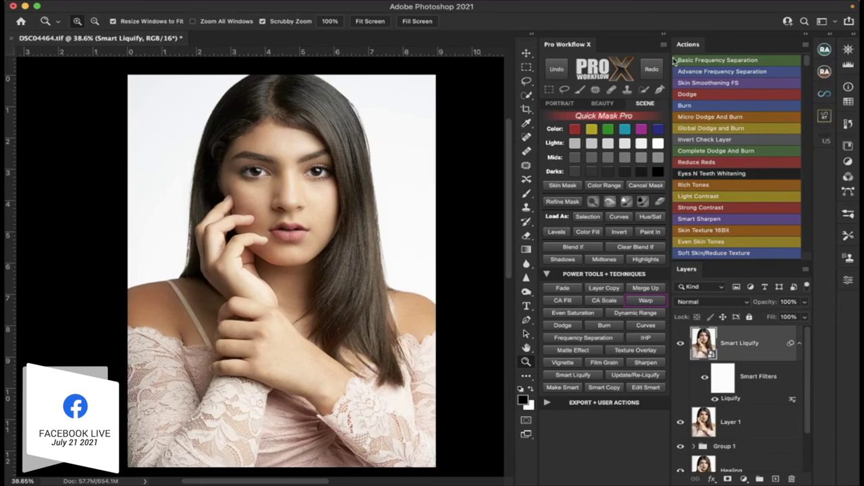
{"action": "left_click", "coordinate": [664, 35]}
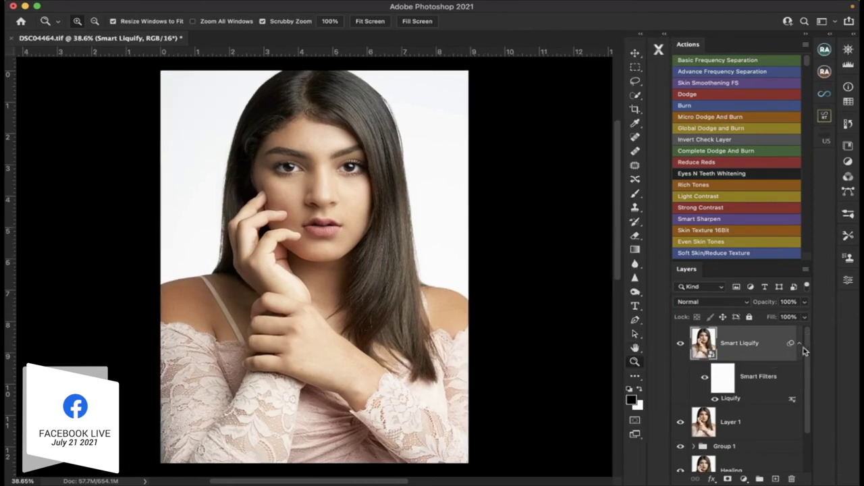
{"action": "scroll", "coordinate": [808, 350], "scroll_direction": "down", "scroll_amount": 2}
{"action": "scroll", "coordinate": [810, 343], "scroll_direction": "up", "scroll_amount": 2}
{"action": "scroll", "coordinate": [706, 349], "scroll_direction": "down", "scroll_amount": 2}
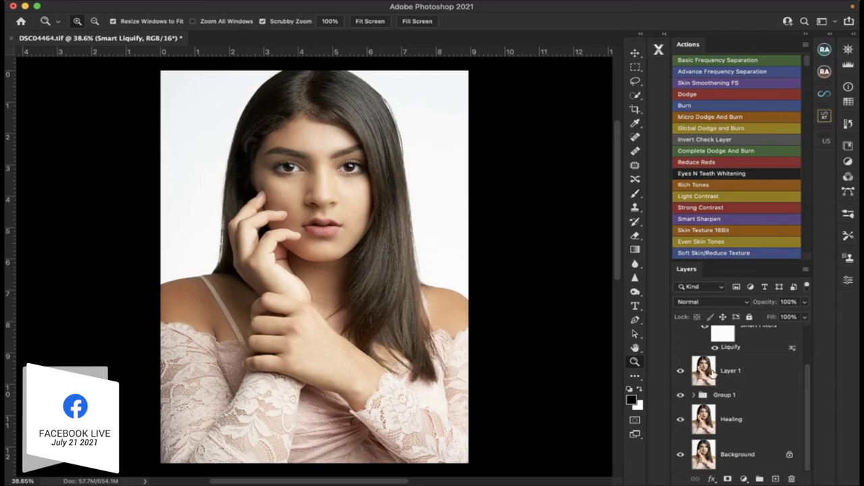
{"action": "left_click", "coordinate": [712, 370]}
{"action": "scroll", "coordinate": [709, 369], "scroll_direction": "up", "scroll_amount": 2}
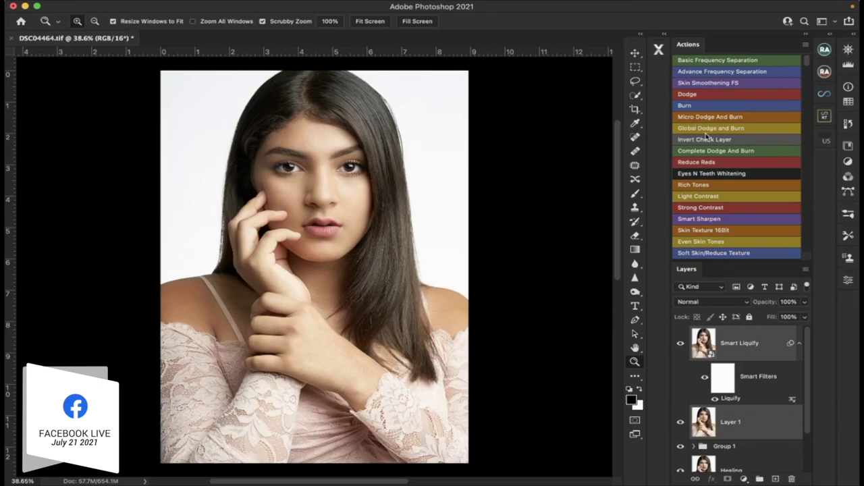
Examine the retouched skin and eyes at 100% and 200% magnification, and check the full image.
{"action": "key", "text": "super+1"}
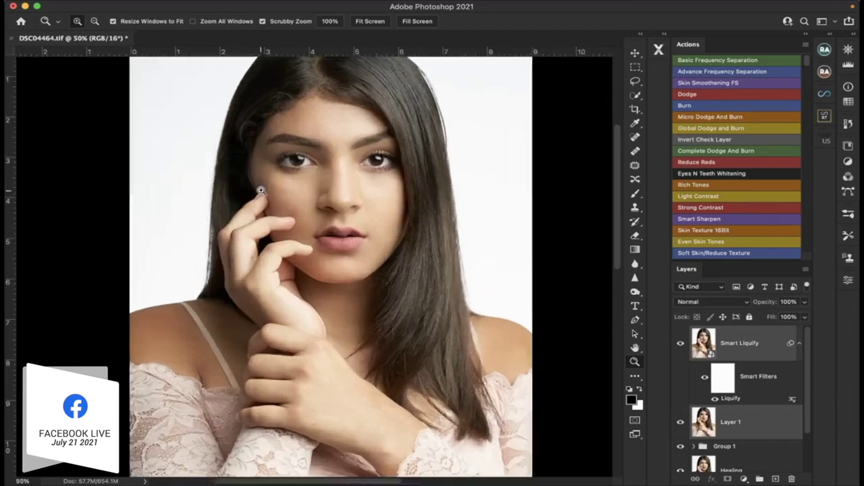
{"action": "scroll", "coordinate": [261, 190], "scroll_direction": "right", "scroll_amount": 5}
{"action": "scroll", "coordinate": [261, 190], "scroll_direction": "up", "scroll_amount": 1}
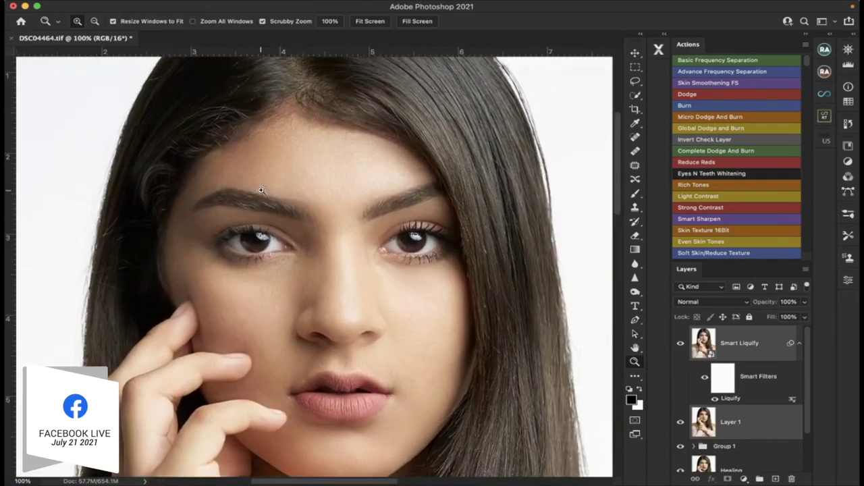
{"action": "scroll", "coordinate": [261, 191], "scroll_direction": "down", "scroll_amount": 1}
{"action": "scroll", "coordinate": [261, 190], "scroll_direction": "left", "scroll_amount": 1}
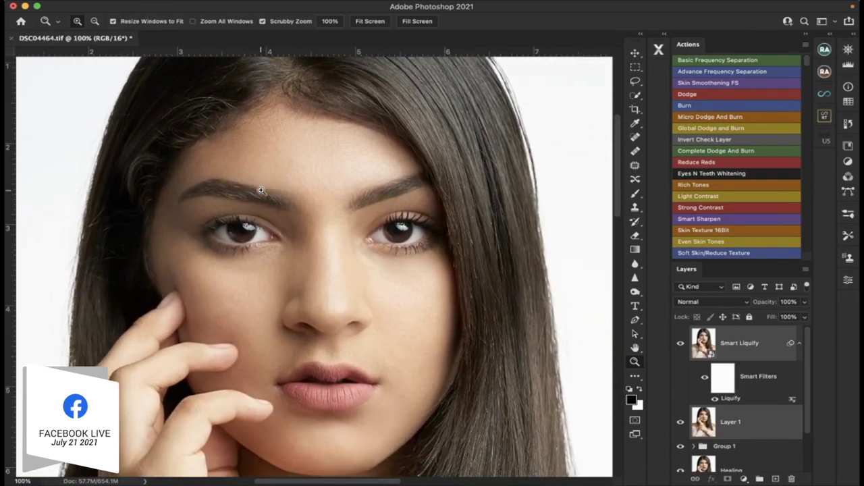
{"action": "left_click", "coordinate": [372, 22]}
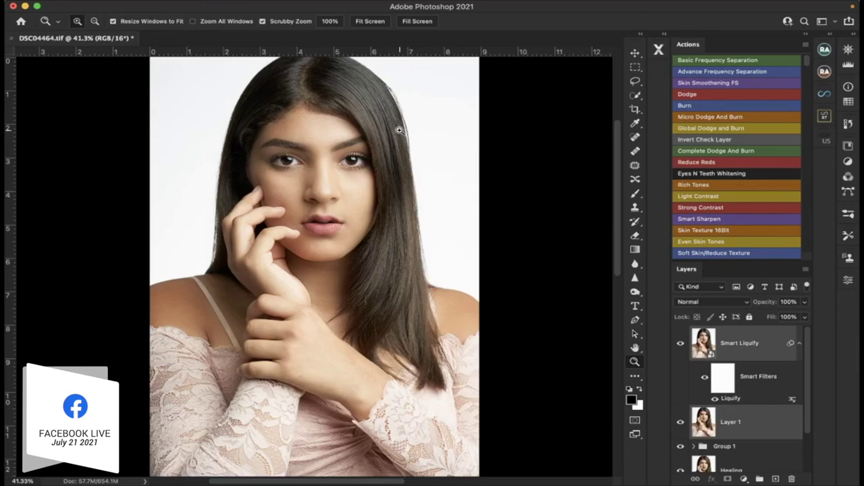
{"action": "left_click", "coordinate": [665, 37]}
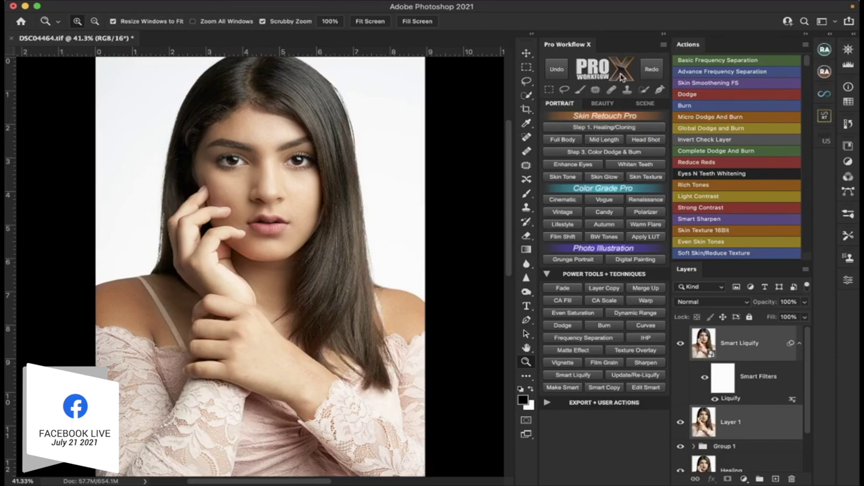
{"action": "left_click", "coordinate": [664, 34]}
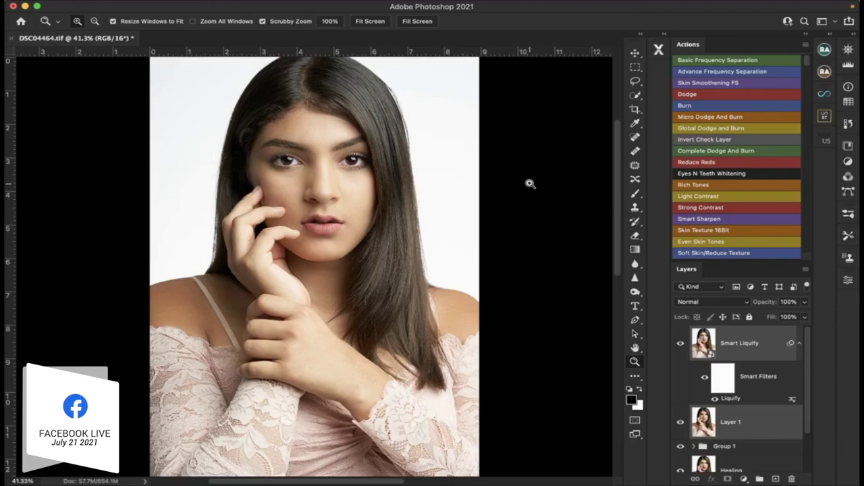
{"action": "left_click_drag", "start_coordinate": [297, 203], "coordinate": [297, 202]}
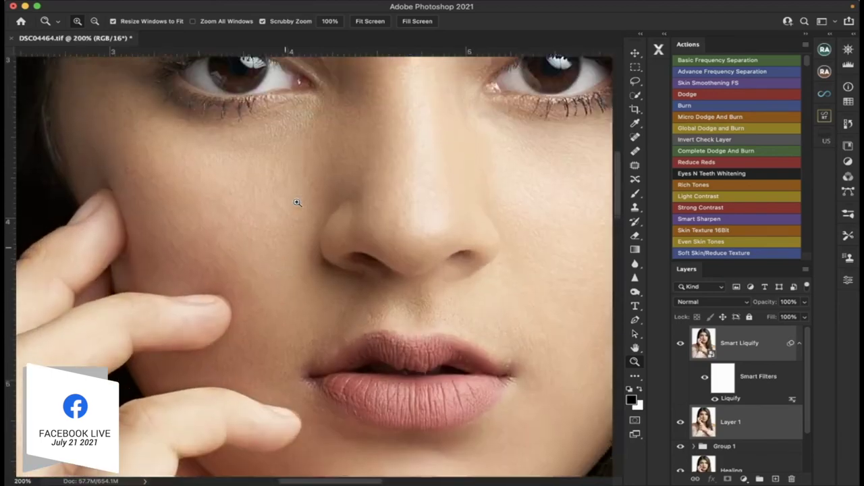
{"action": "scroll", "coordinate": [297, 203], "scroll_direction": "up", "scroll_amount": 6}
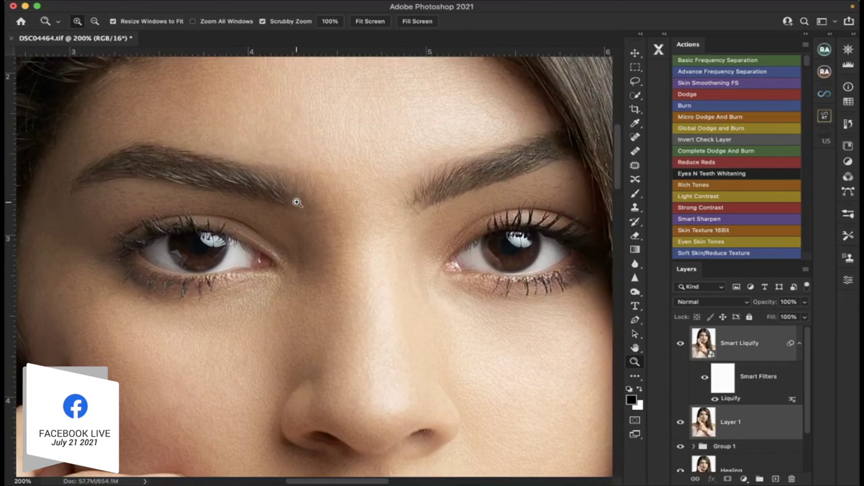
{"action": "scroll", "coordinate": [297, 202], "scroll_direction": "down", "scroll_amount": 3}
{"action": "left_click", "coordinate": [368, 21]}
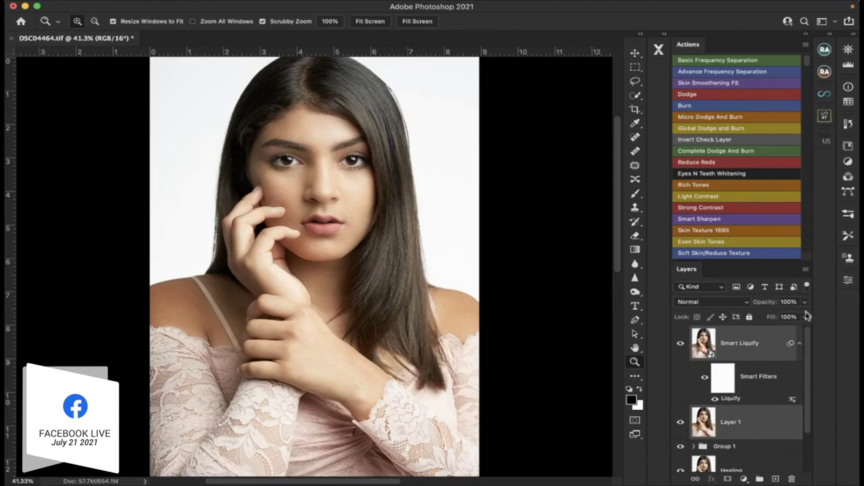
Look through the layer stack and select only the Smart Liquify layer.
{"action": "scroll", "coordinate": [812, 405], "scroll_direction": "down", "scroll_amount": 3}
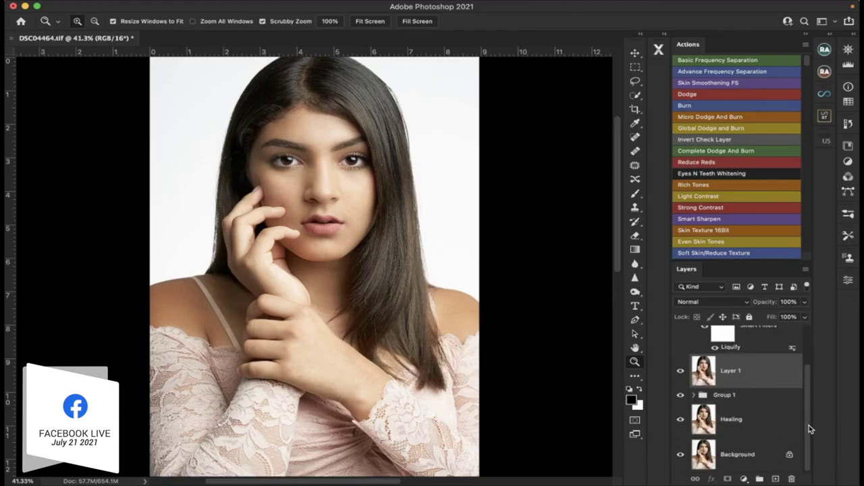
{"action": "scroll", "coordinate": [812, 378], "scroll_direction": "up", "scroll_amount": 3}
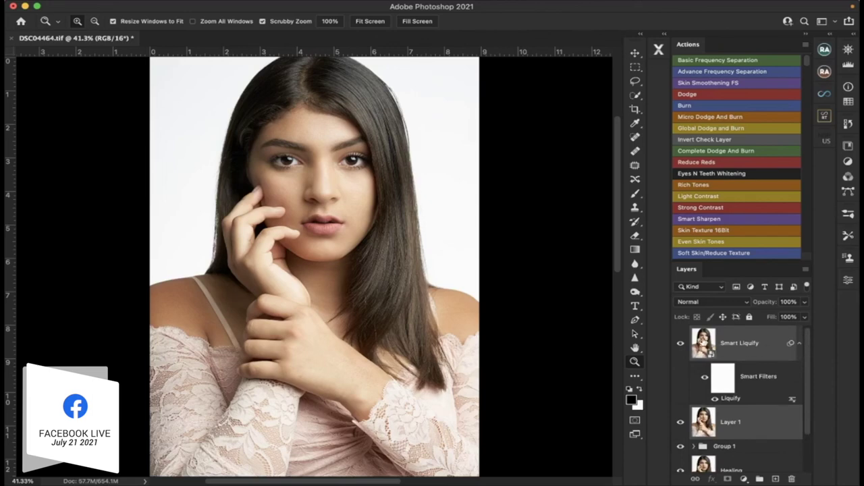
{"action": "left_click", "coordinate": [703, 343]}
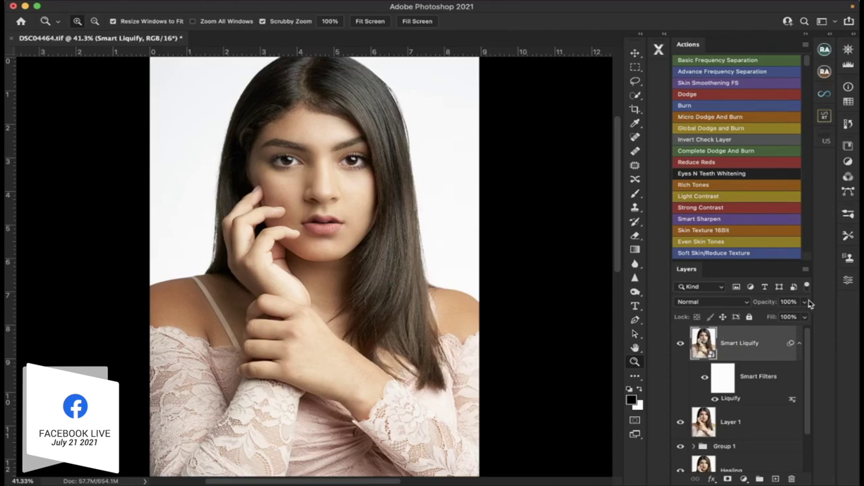
{"action": "scroll", "coordinate": [810, 353], "scroll_direction": "down", "scroll_amount": 3}
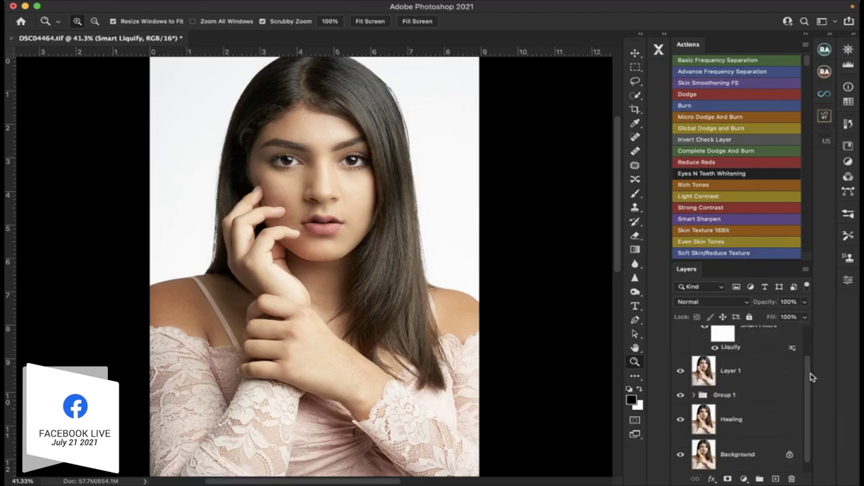
{"action": "scroll", "coordinate": [810, 353], "scroll_direction": "up", "scroll_amount": 3}
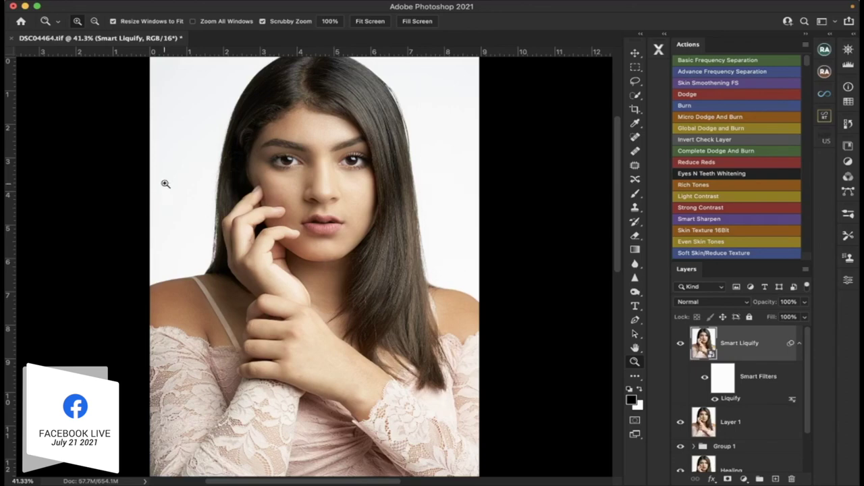
Save the file as a layered TIFF with no image compression, IBM PC byte order and RLE layer compression.
{"action": "left_click", "coordinate": [95, 6]}
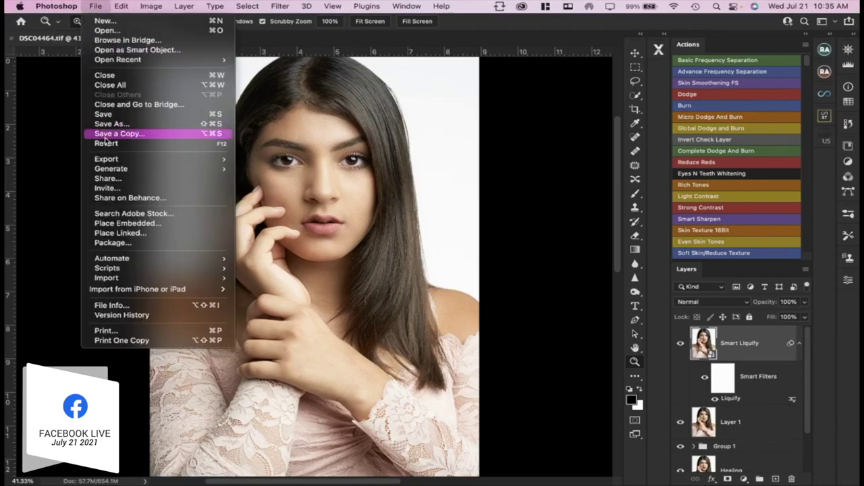
{"action": "left_click", "coordinate": [105, 116]}
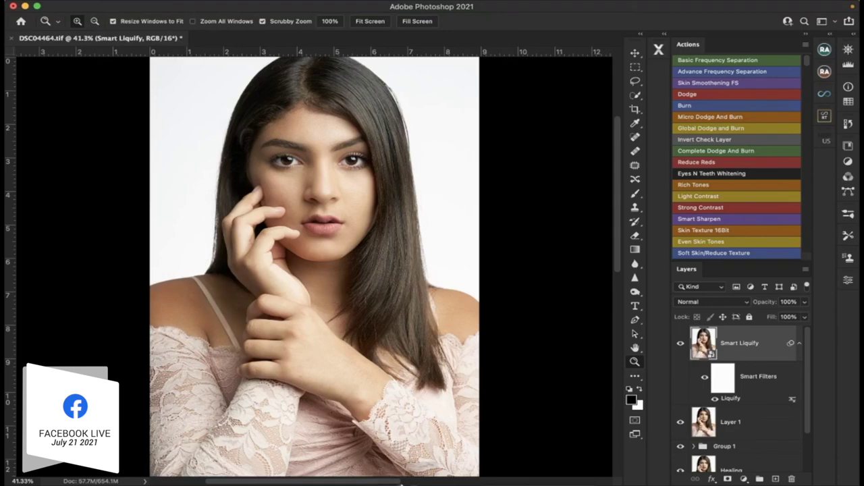
{"action": "mouse_move", "coordinate": [400, 469]}
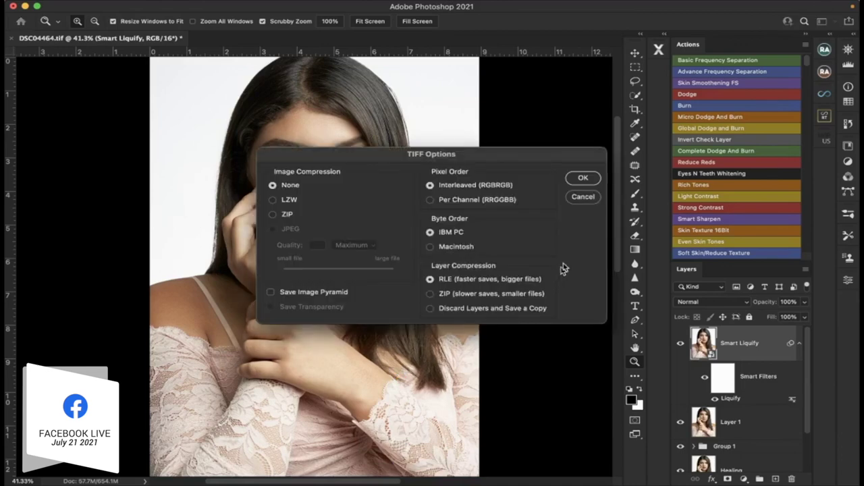
{"action": "left_click", "coordinate": [584, 180]}
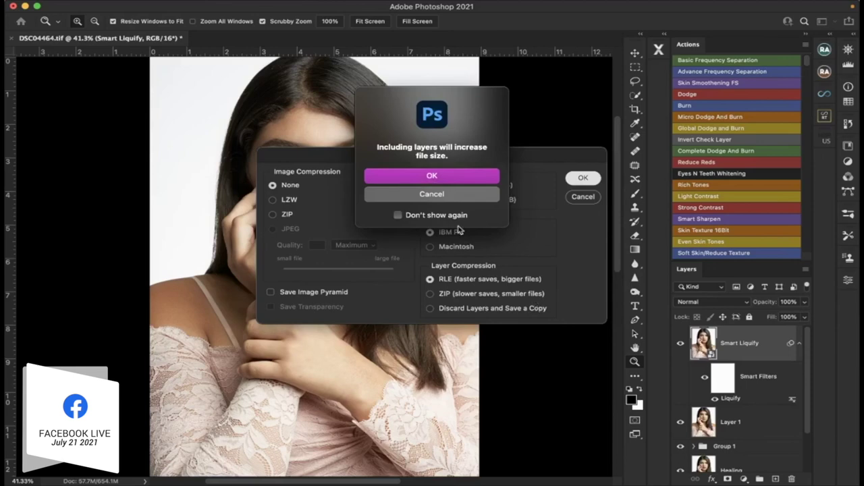
{"action": "left_click", "coordinate": [456, 178]}
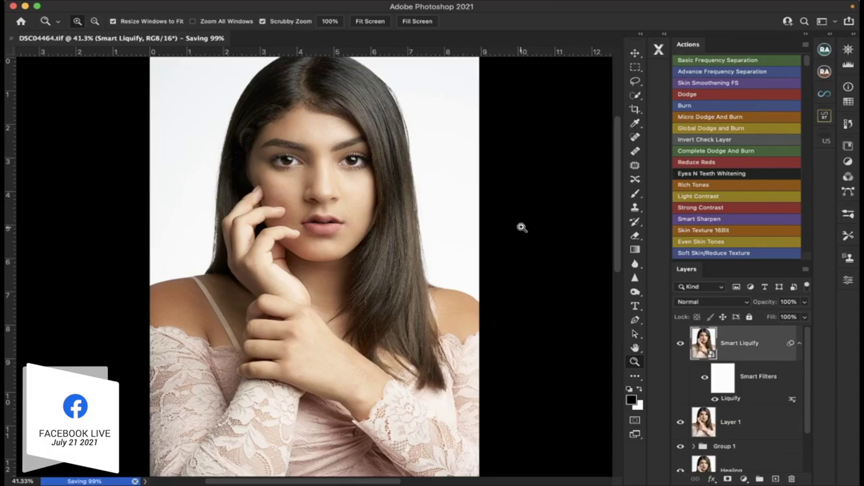
Switch to the Capture One catalog and display the retouched DSC04464.tif.
{"action": "key", "text": "ctrl+Right"}
{"action": "key", "text": "ctrl+Left"}
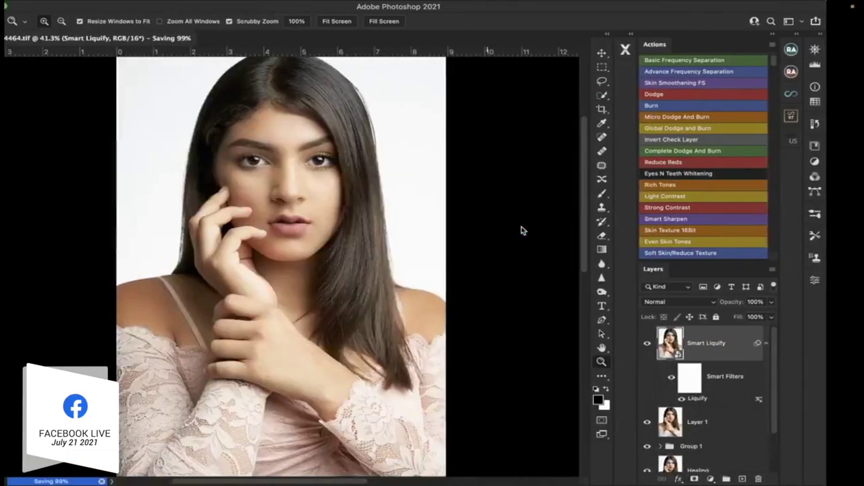
{"action": "scroll", "coordinate": [521, 228], "scroll_direction": "left", "scroll_amount": 10}
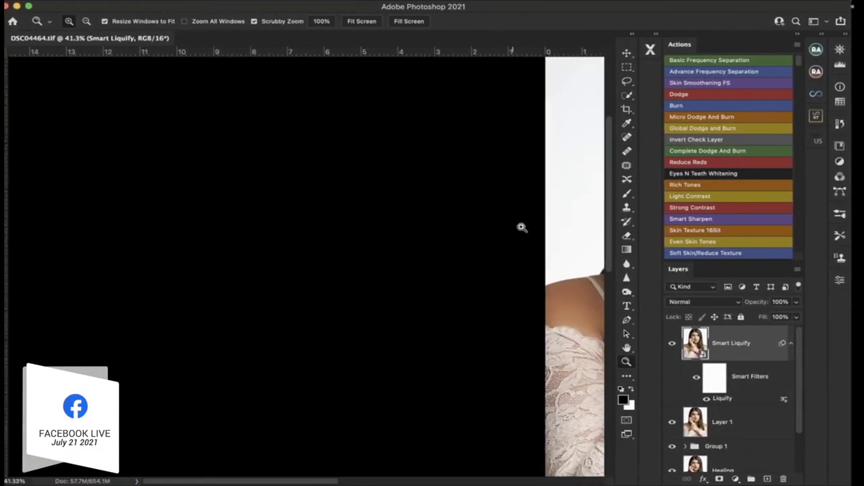
{"action": "key", "text": "ctrl+Left"}
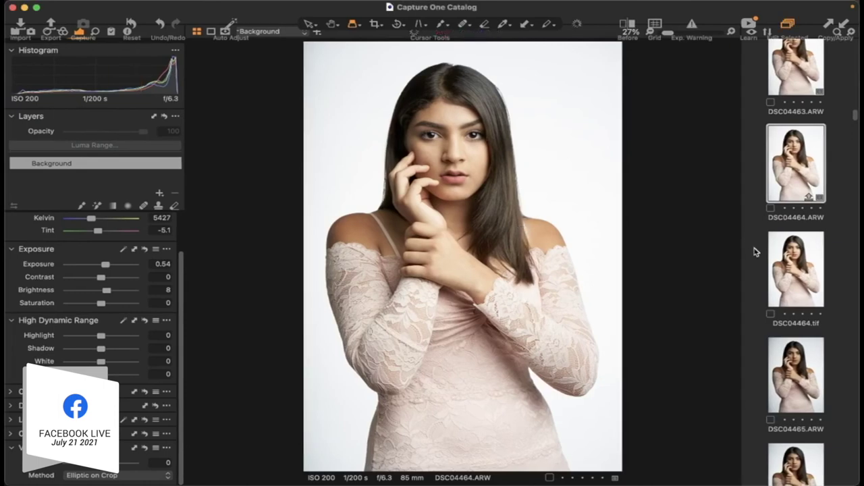
{"action": "left_click", "coordinate": [803, 270]}
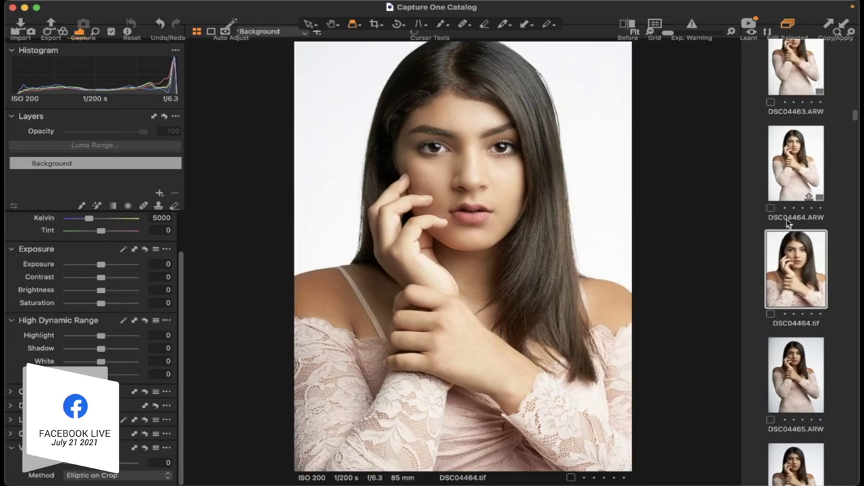
Compare the original DSC04464.ARW with the retouched DSC04464.tif, ending on the TIFF and bringing the neighbouring raw files into view.
{"action": "left_click", "coordinate": [792, 166]}
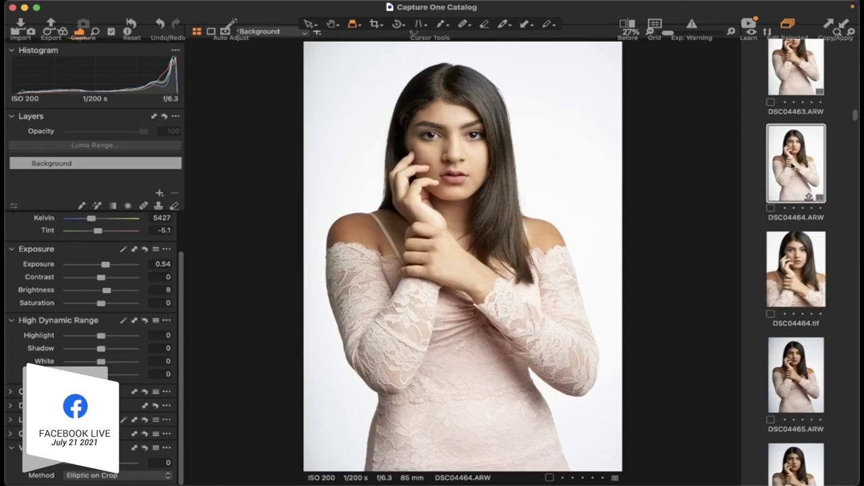
{"action": "left_click", "coordinate": [803, 262]}
{"action": "left_click", "coordinate": [792, 165]}
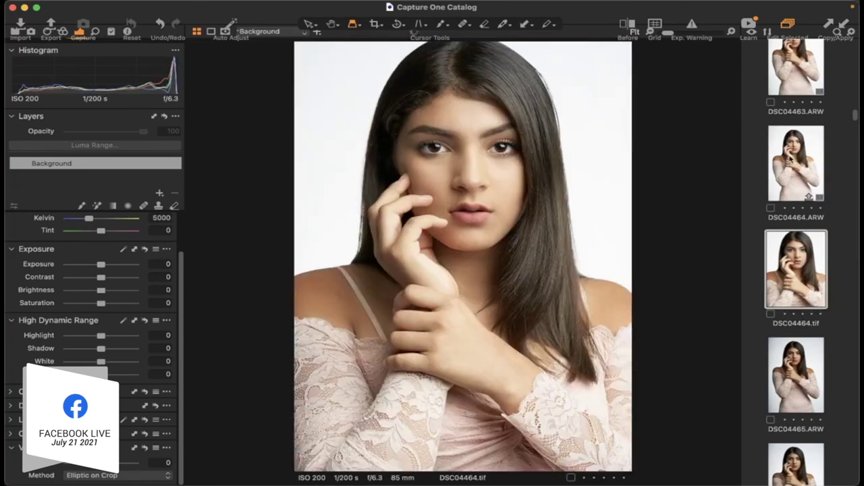
{"action": "left_click", "coordinate": [802, 260]}
{"action": "scroll", "coordinate": [783, 175], "scroll_direction": "up", "scroll_amount": 2}
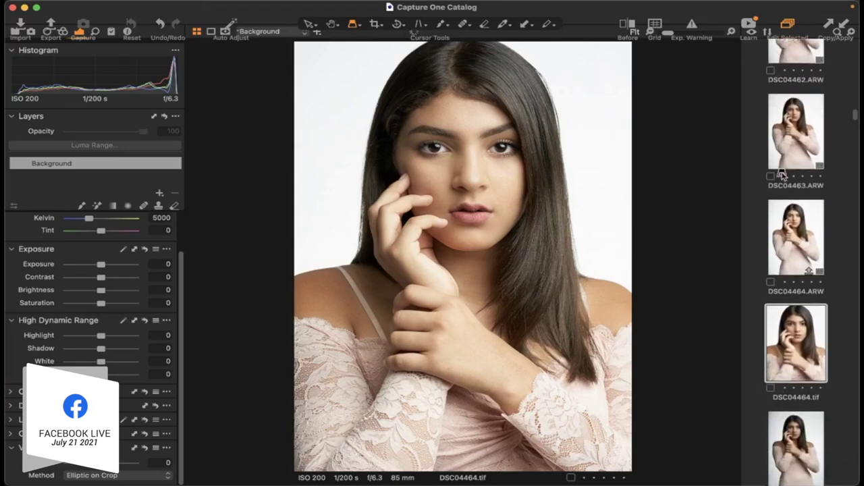
{"action": "scroll", "coordinate": [781, 173], "scroll_direction": "up", "scroll_amount": 5}
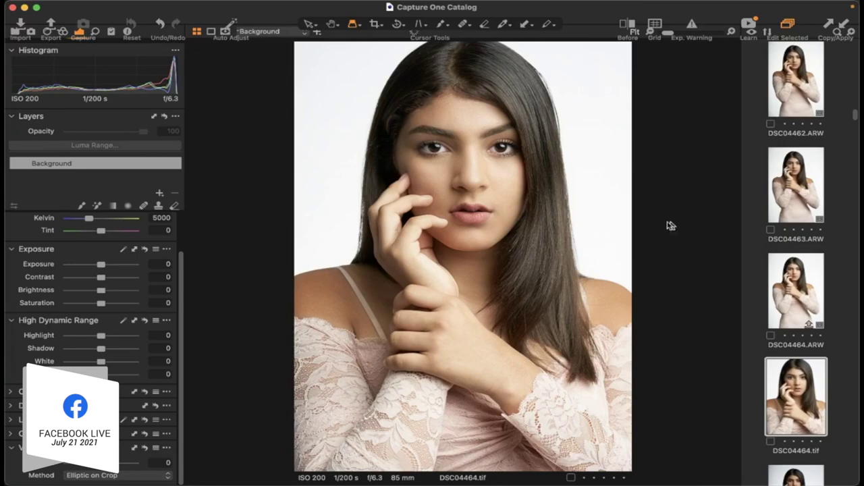
Examine the lip texture and surrounding skin of DSC04464.tif at up to 700% magnification, and check the whole face.
{"action": "mouse_move", "coordinate": [347, 468]}
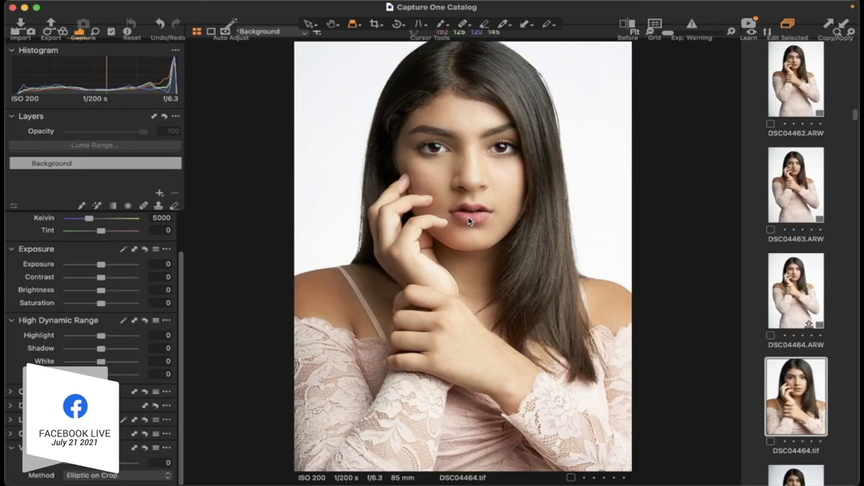
{"action": "scroll", "coordinate": [469, 221], "scroll_direction": "up", "scroll_amount": 5}
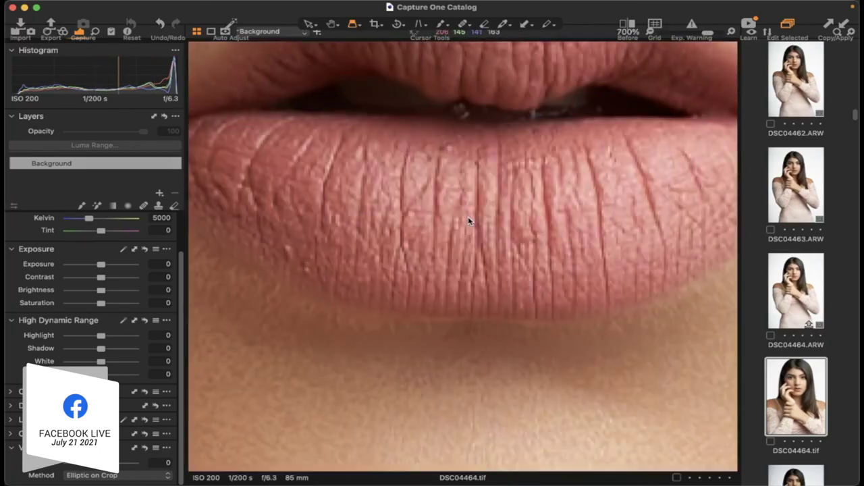
{"action": "scroll", "coordinate": [469, 220], "scroll_direction": "down", "scroll_amount": 4}
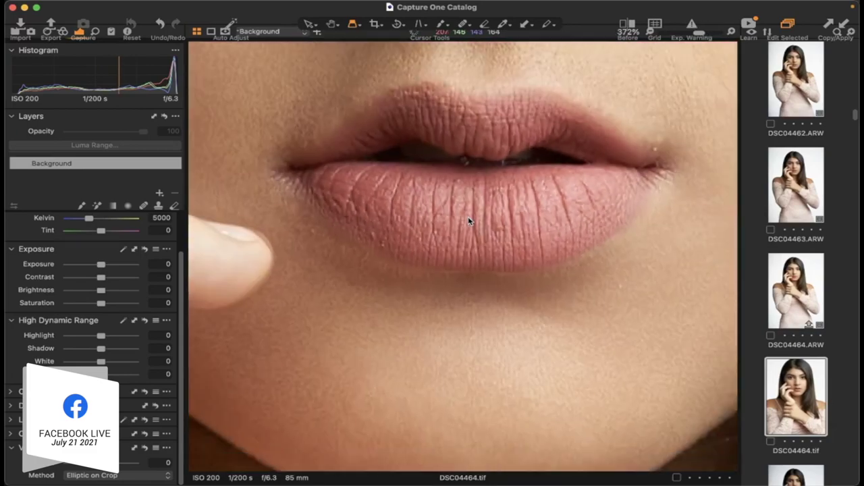
{"action": "scroll", "coordinate": [469, 221], "scroll_direction": "down", "scroll_amount": 2}
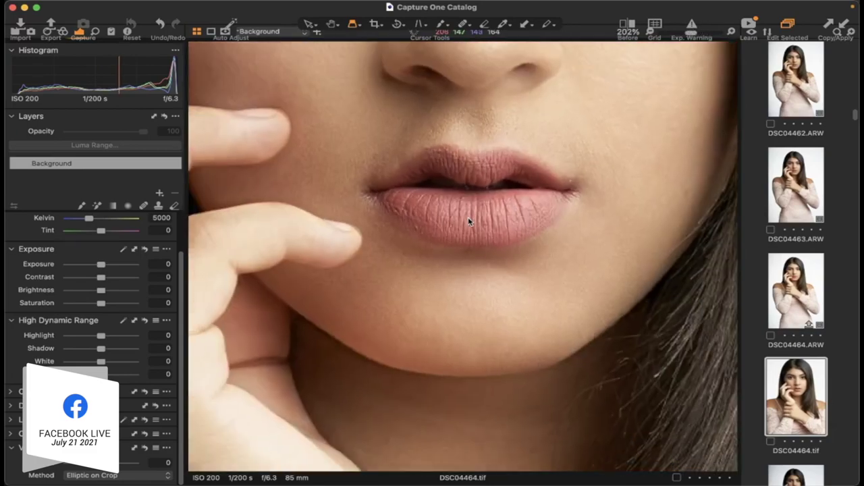
{"action": "scroll", "coordinate": [446, 253], "scroll_direction": "down", "scroll_amount": 4}
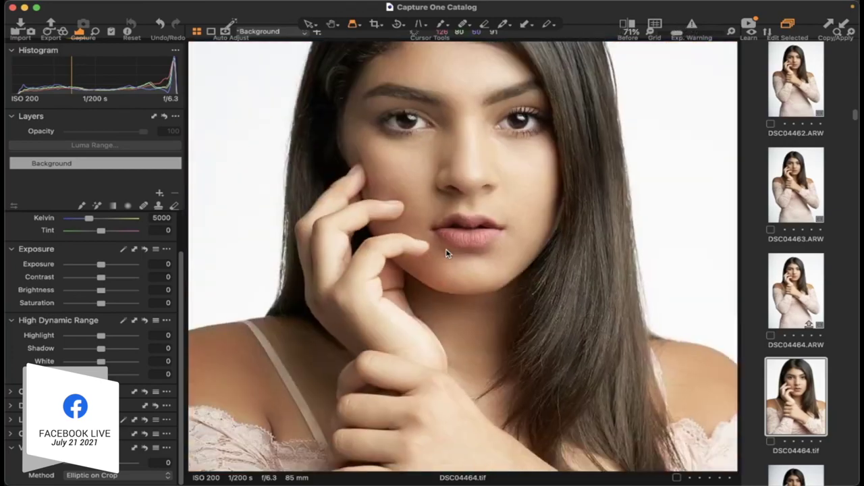